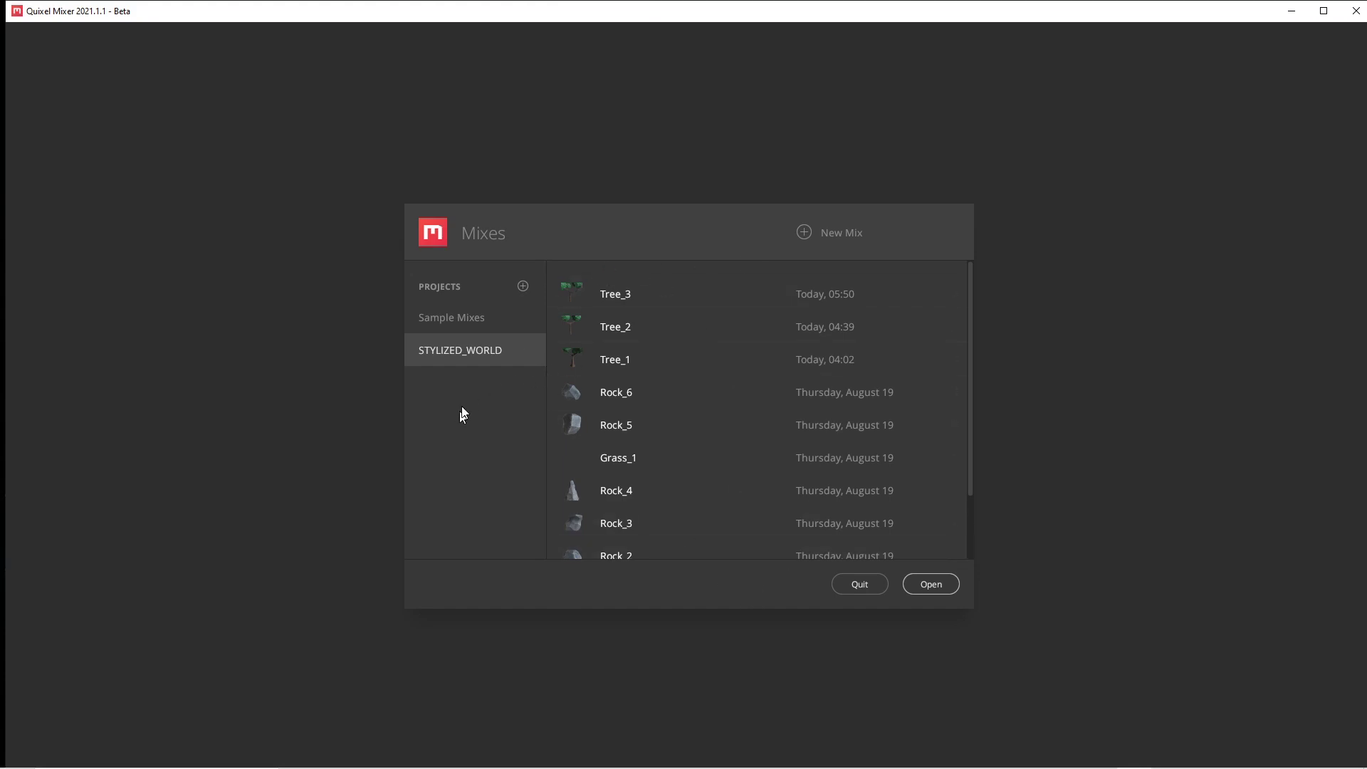
- Compare the mixes stored in the Sample Mixes and STYLIZED_WORLD projects
click(486, 318)
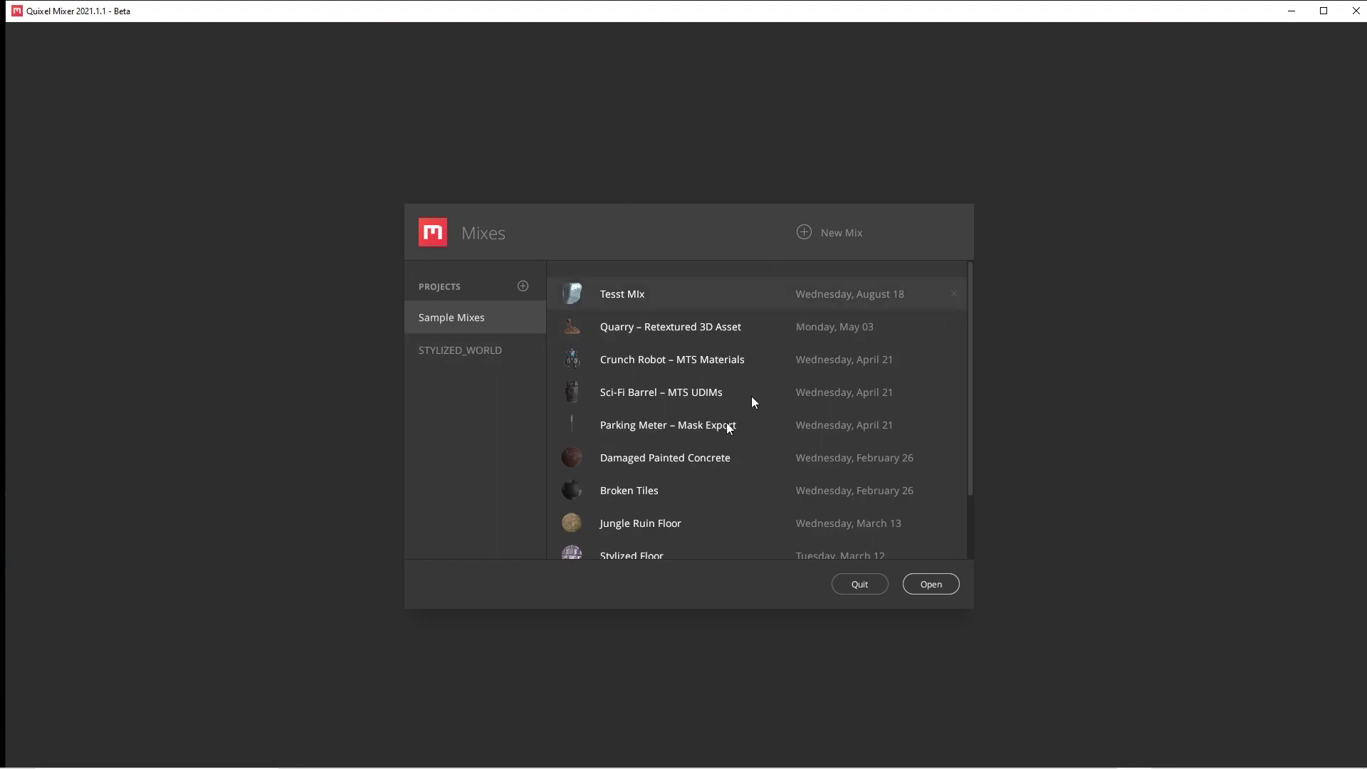
click(482, 347)
click(482, 309)
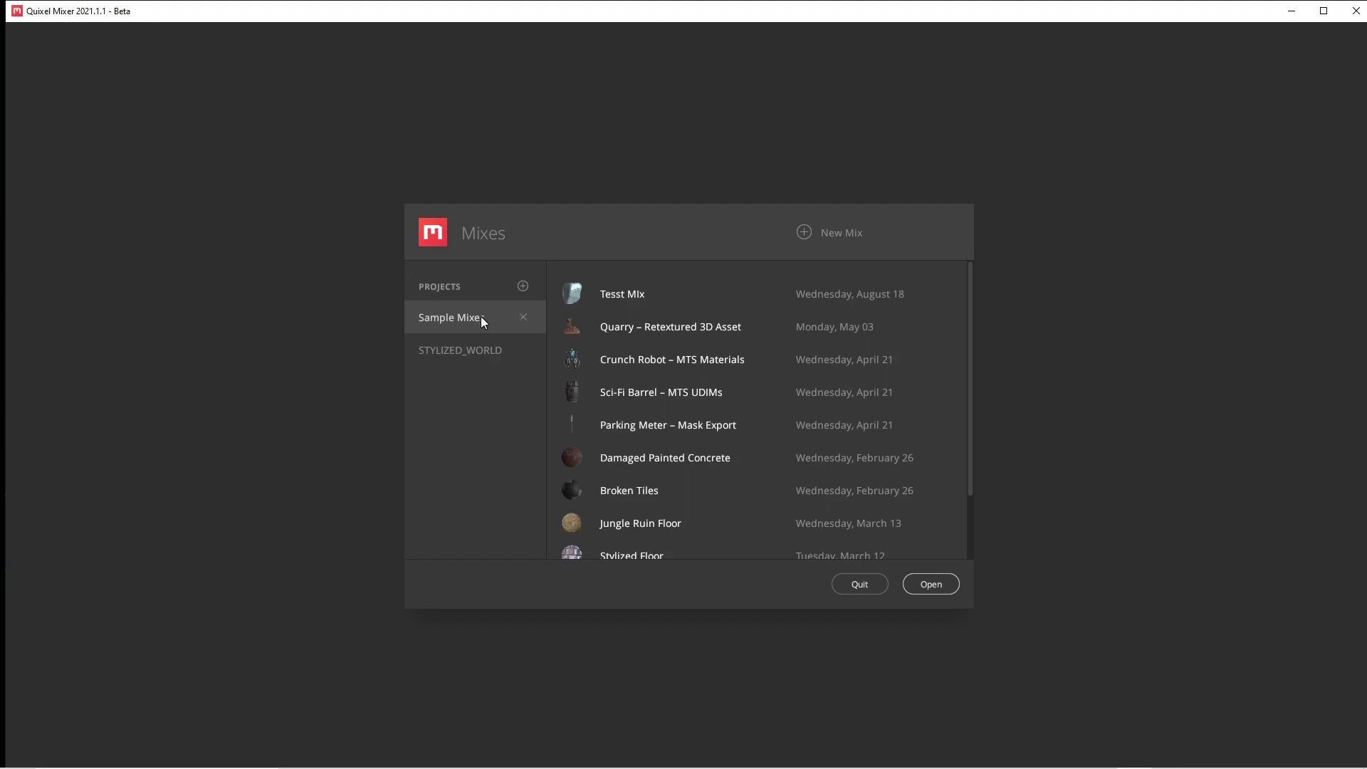
click(481, 351)
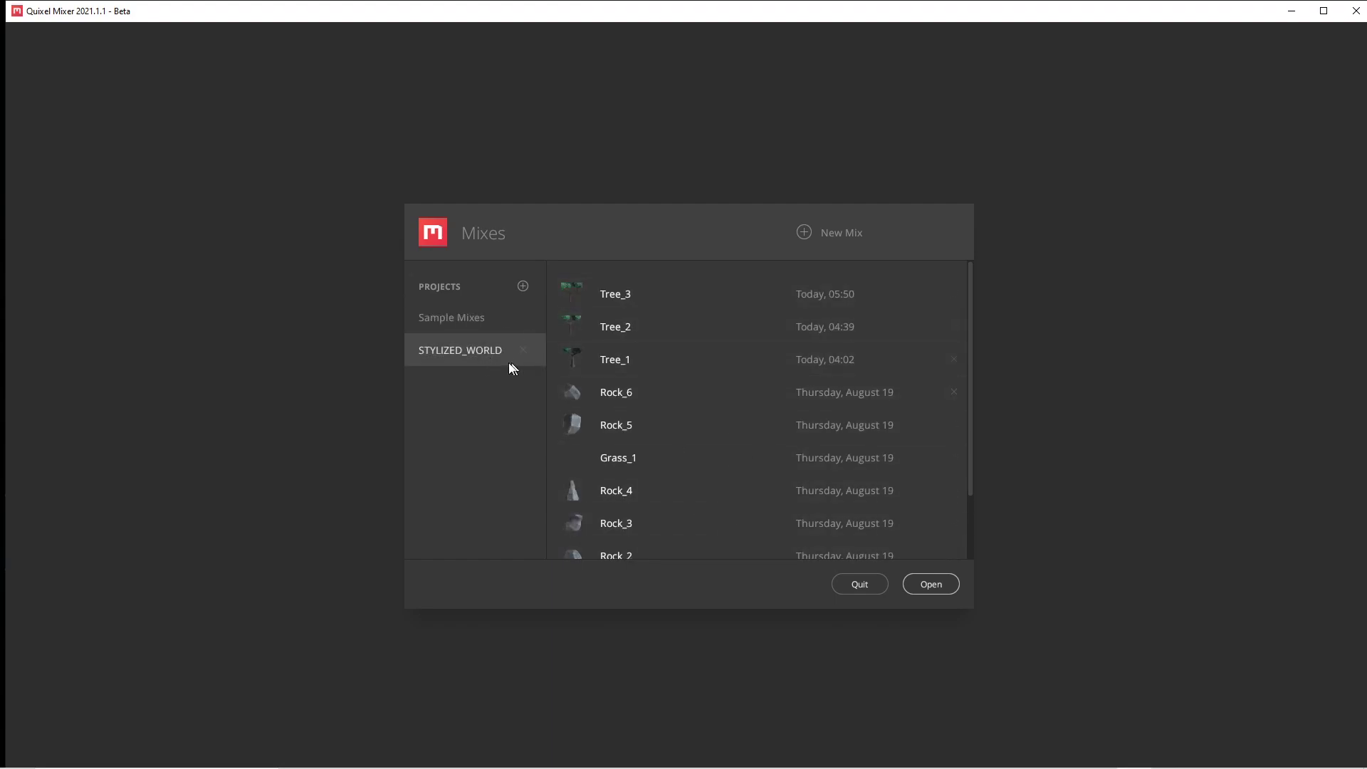
click(477, 316)
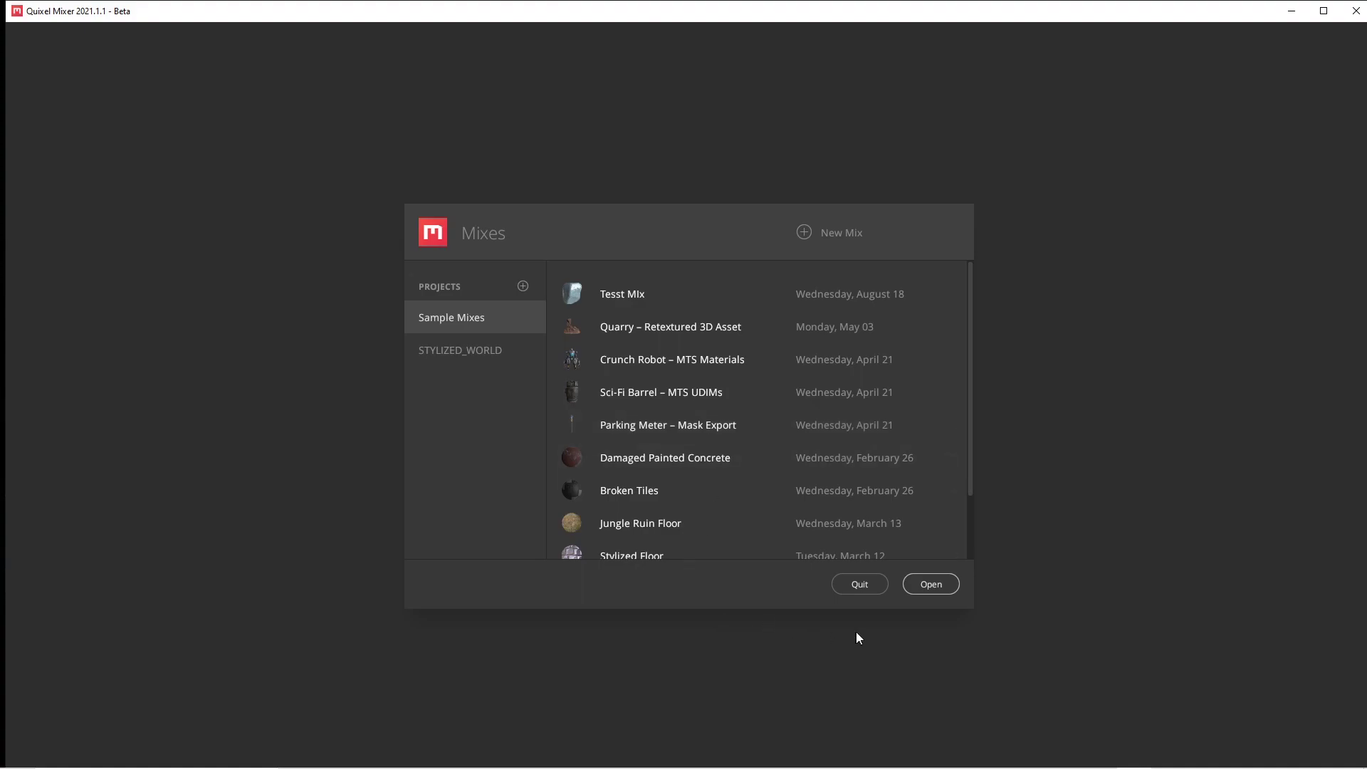
click(468, 363)
- Open the Sci-Fi Barrel – MTS UDIMs mix from the Sample Mixes project
click(472, 322)
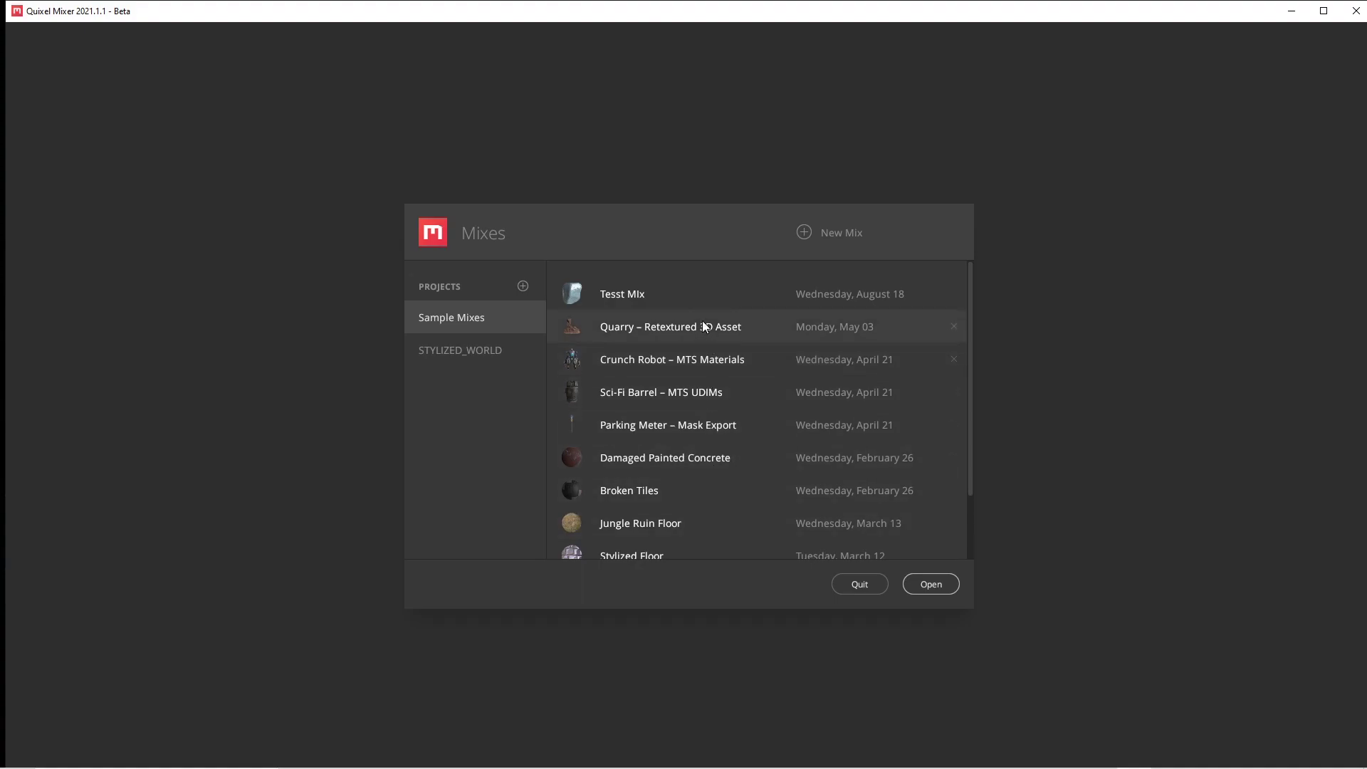
scroll(696, 450, down, 2)
scroll(713, 448, up, 2)
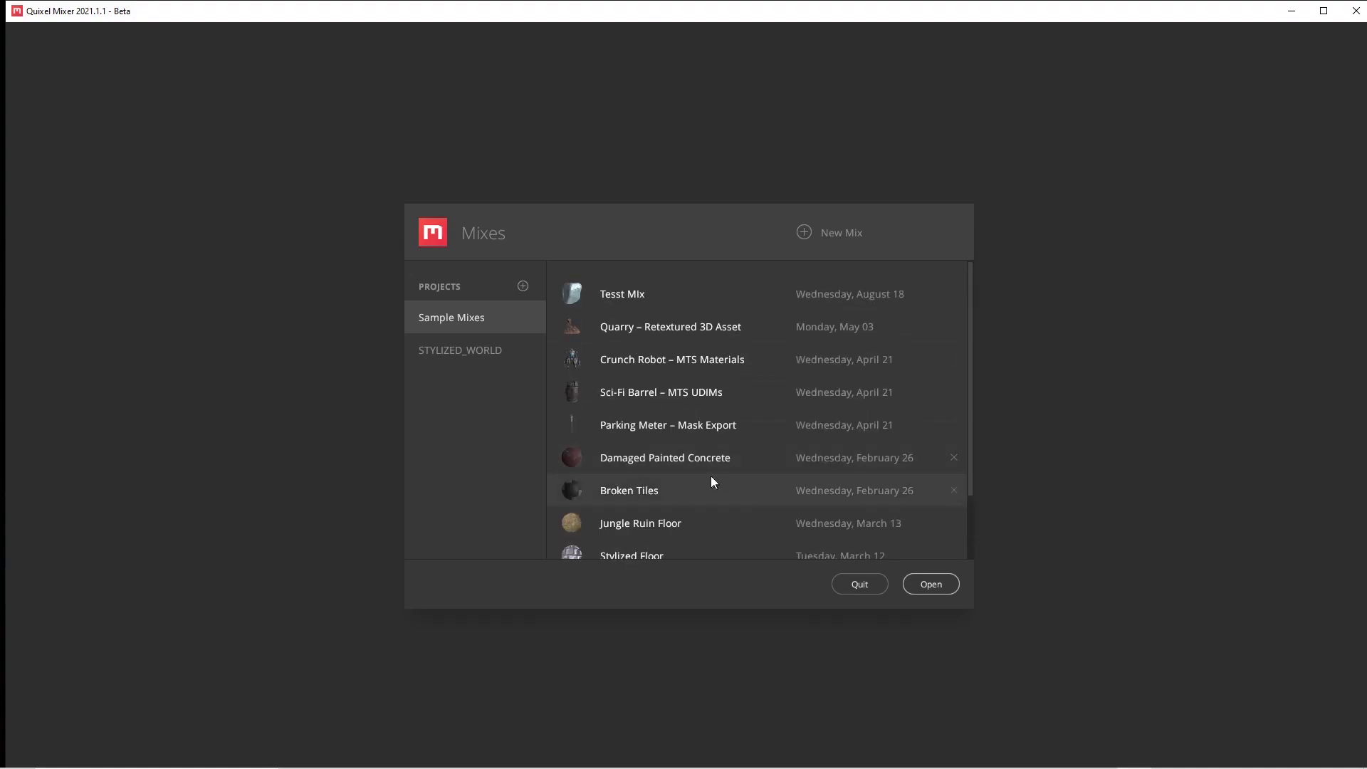
click(714, 393)
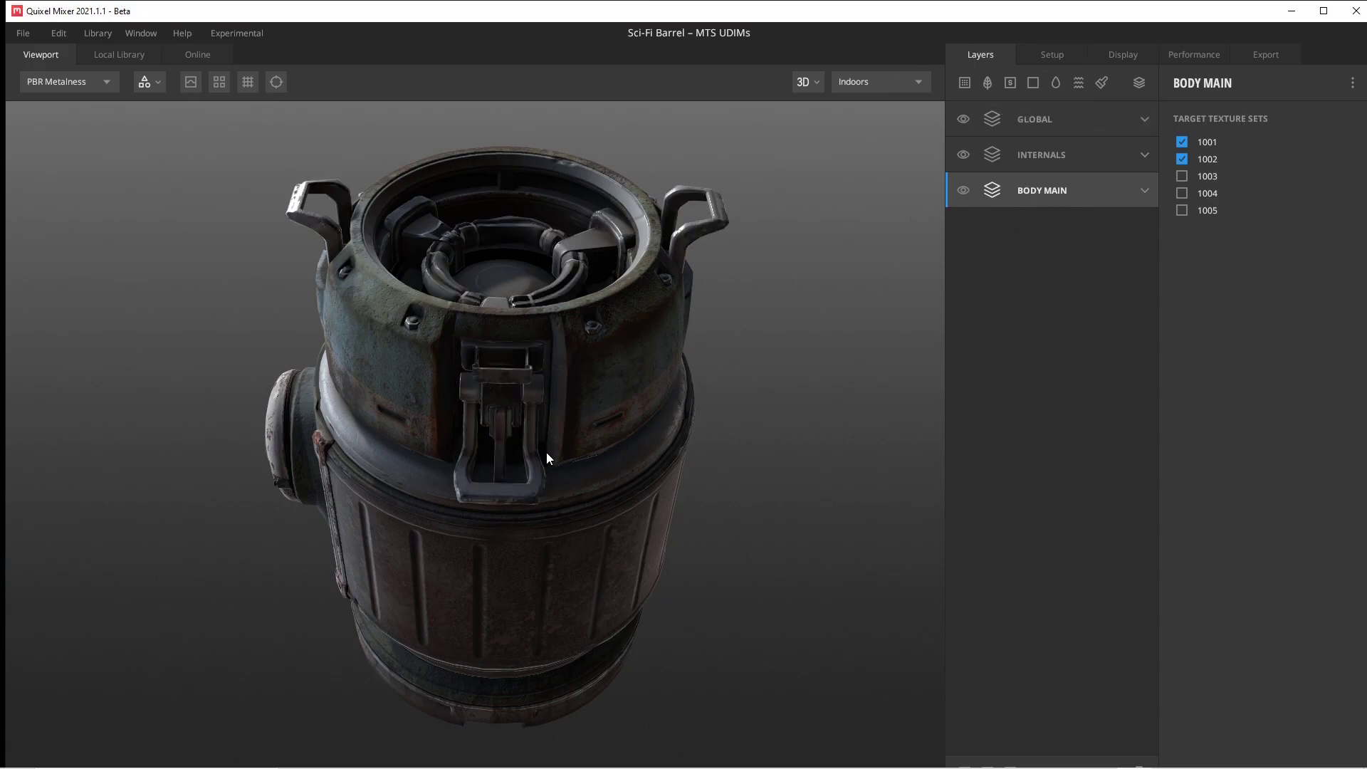
- Examine the barrel's front latch and upper body, both close up and from a distance
scroll(546, 452, down, 5)
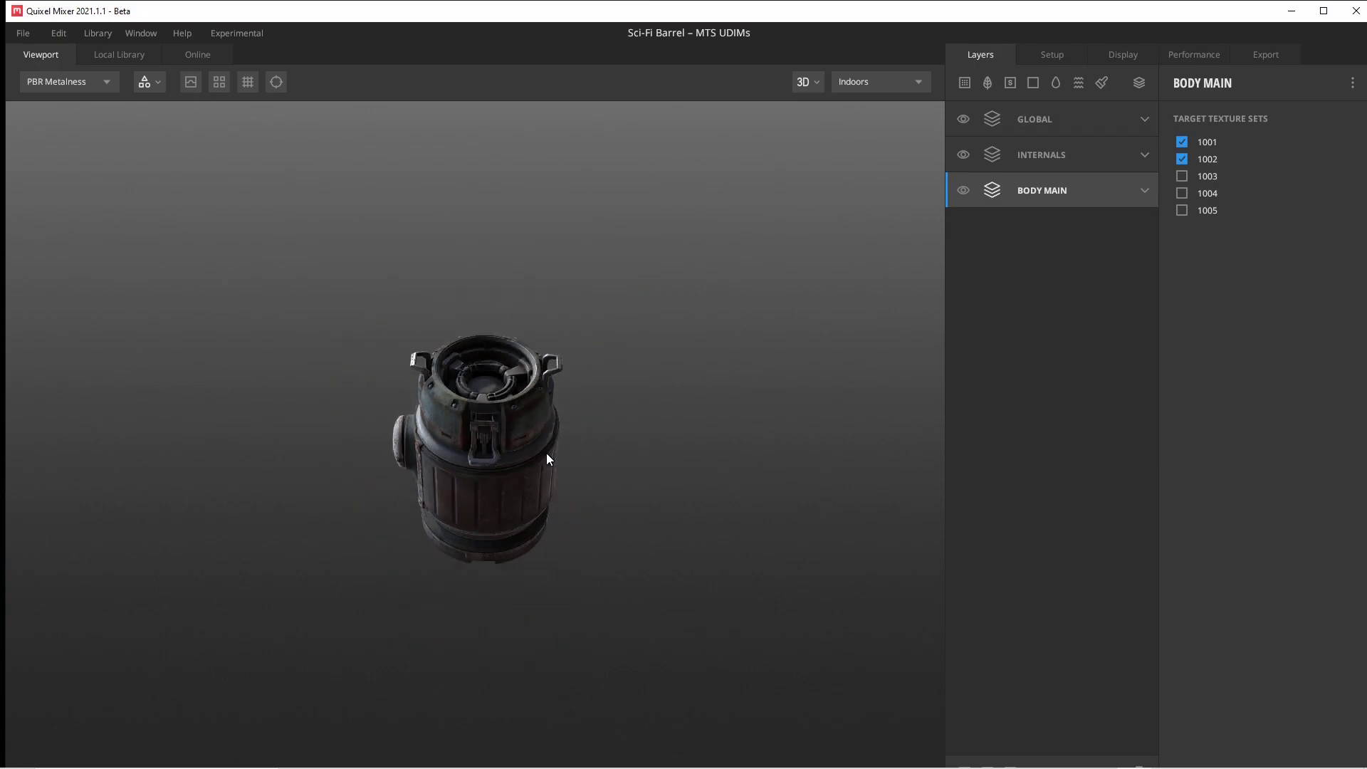
scroll(610, 458, up, 5)
scroll(628, 457, down, 5)
scroll(628, 457, up, 8)
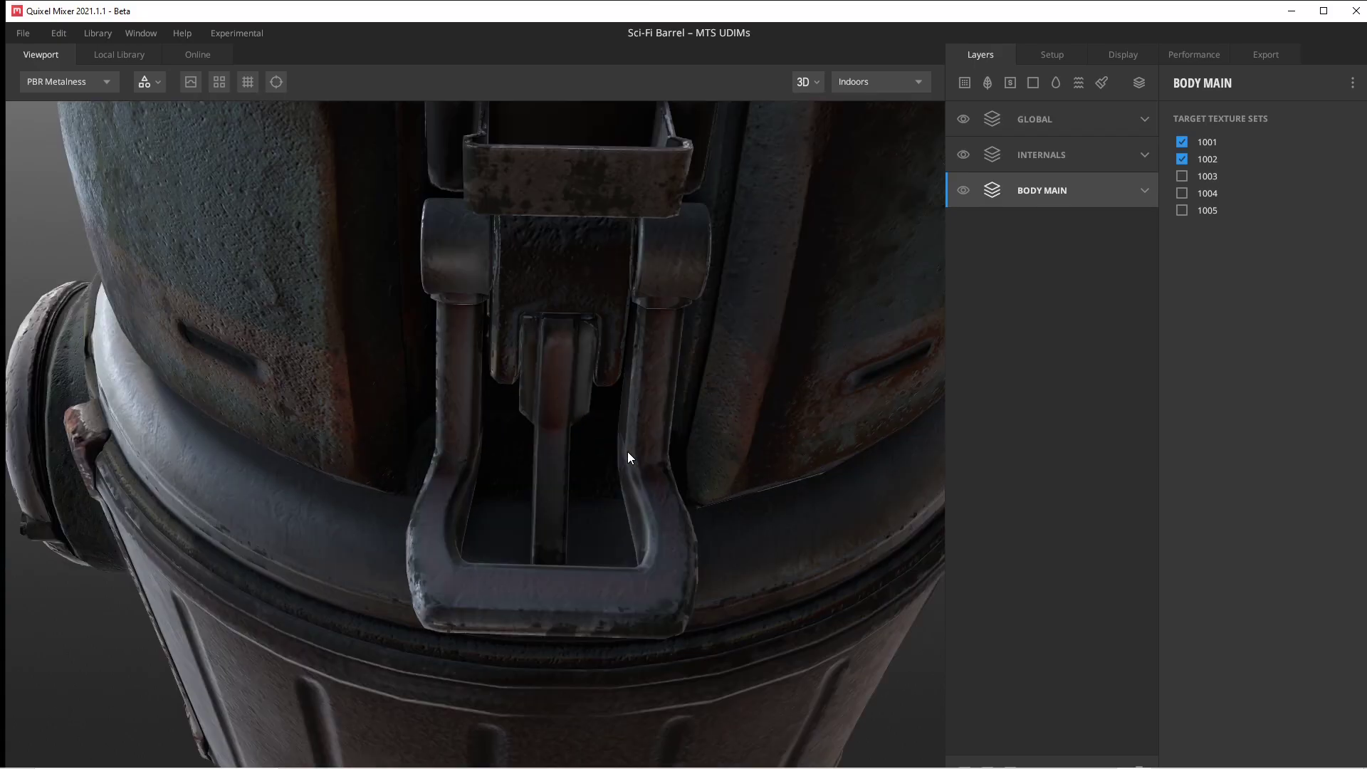
scroll(628, 456, down, 8)
scroll(628, 456, up, 3)
scroll(627, 458, up, 2)
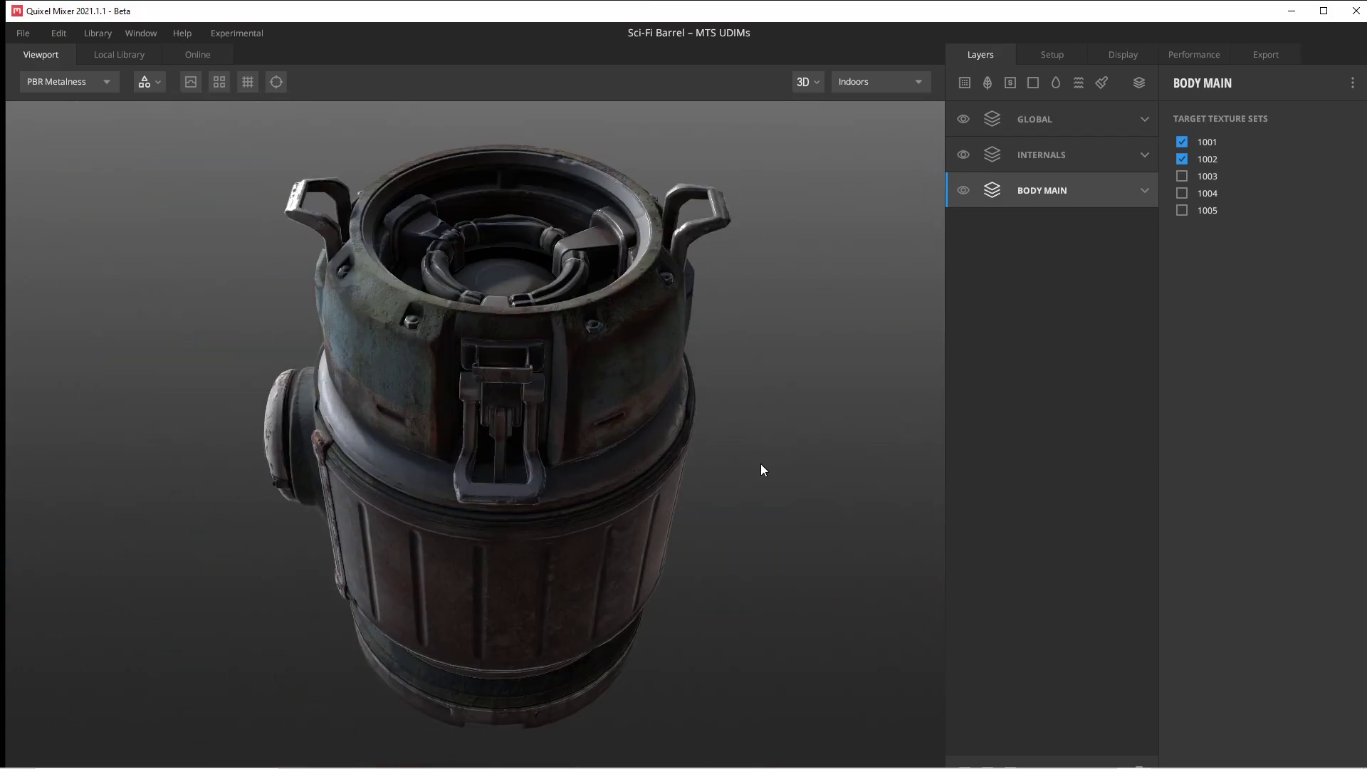
drag(705, 488, 688, 349)
scroll(746, 287, up, 5)
scroll(620, 223, down, 6)
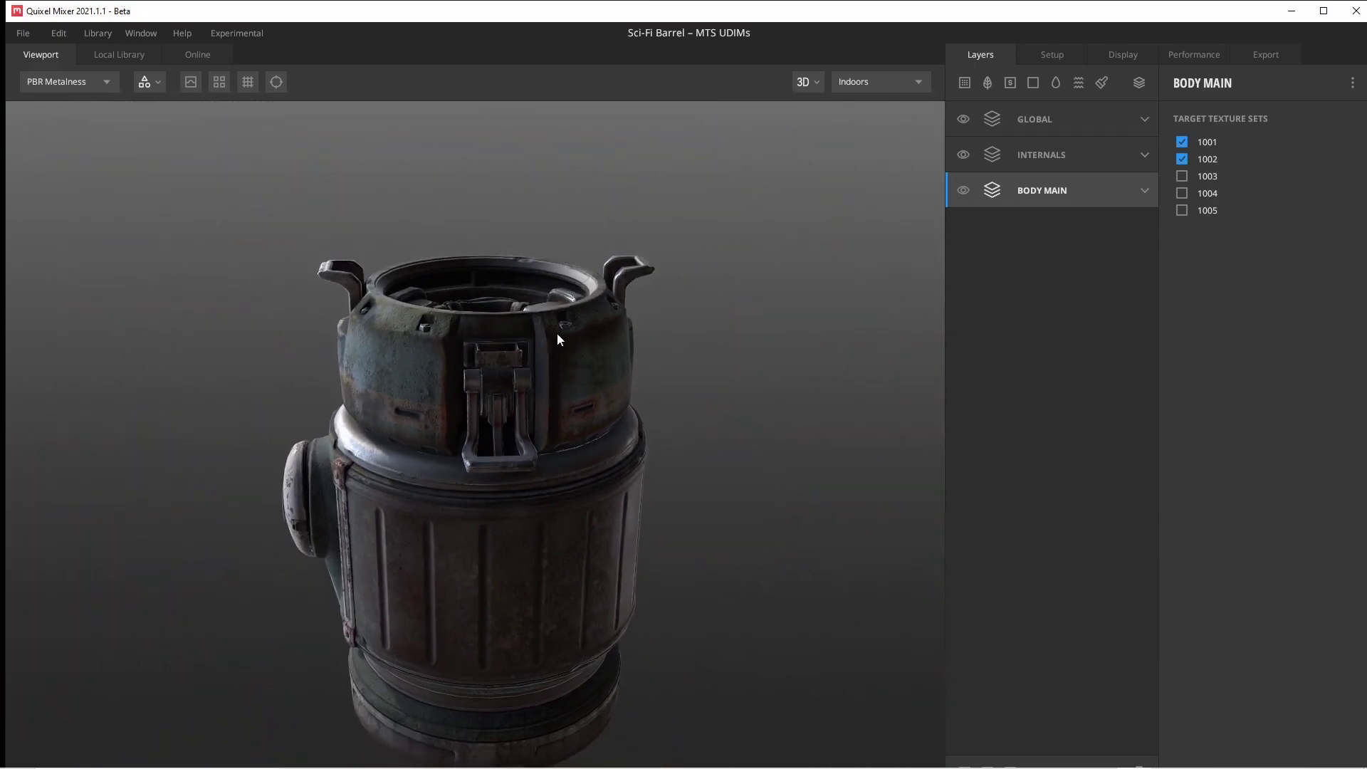
- Examine the barrel's round side cap and ribbed body from several angles
scroll(557, 333, down, 3)
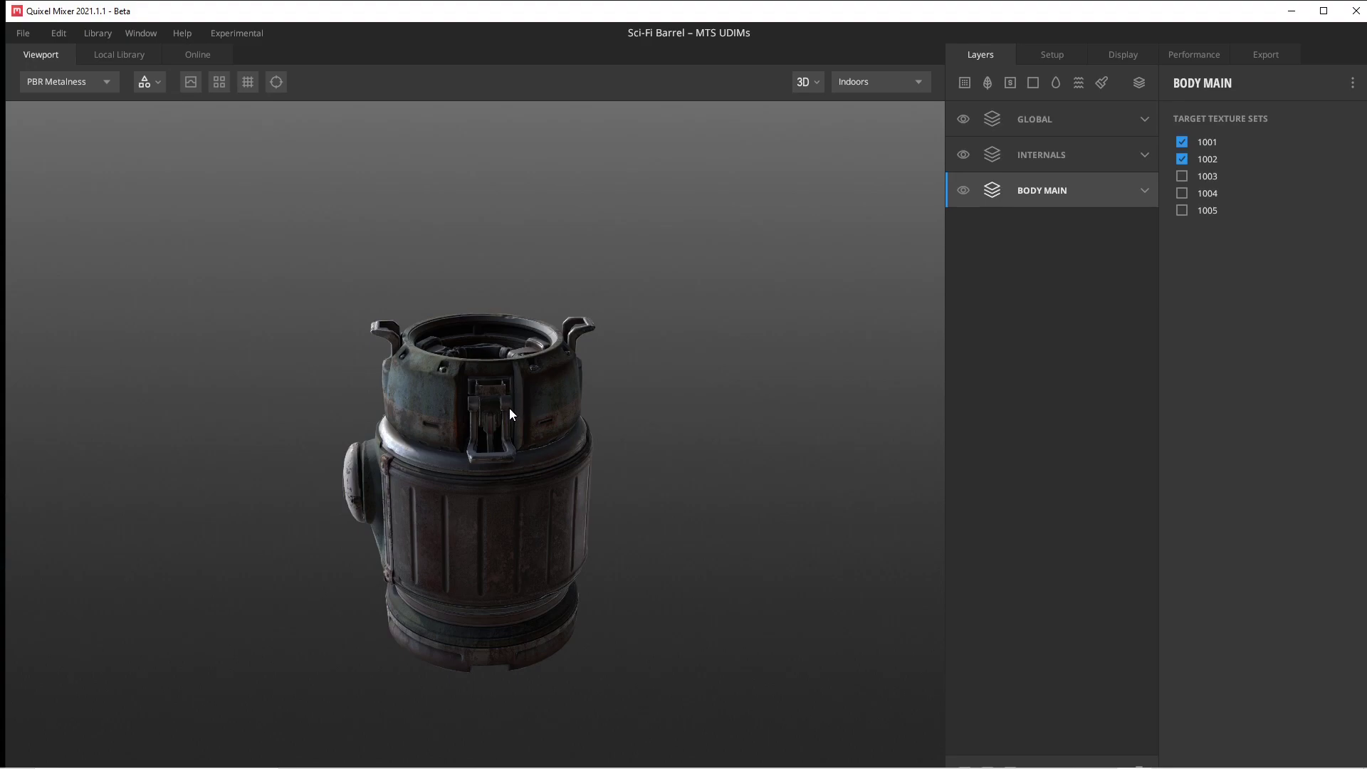
middle_drag(510, 408, 495, 384)
mouse_move(642, 470)
mouse_down()
mouse_move(743, 401)
mouse_move(746, 464)
mouse_move(677, 525)
mouse_move(626, 513)
mouse_move(646, 452)
mouse_up()
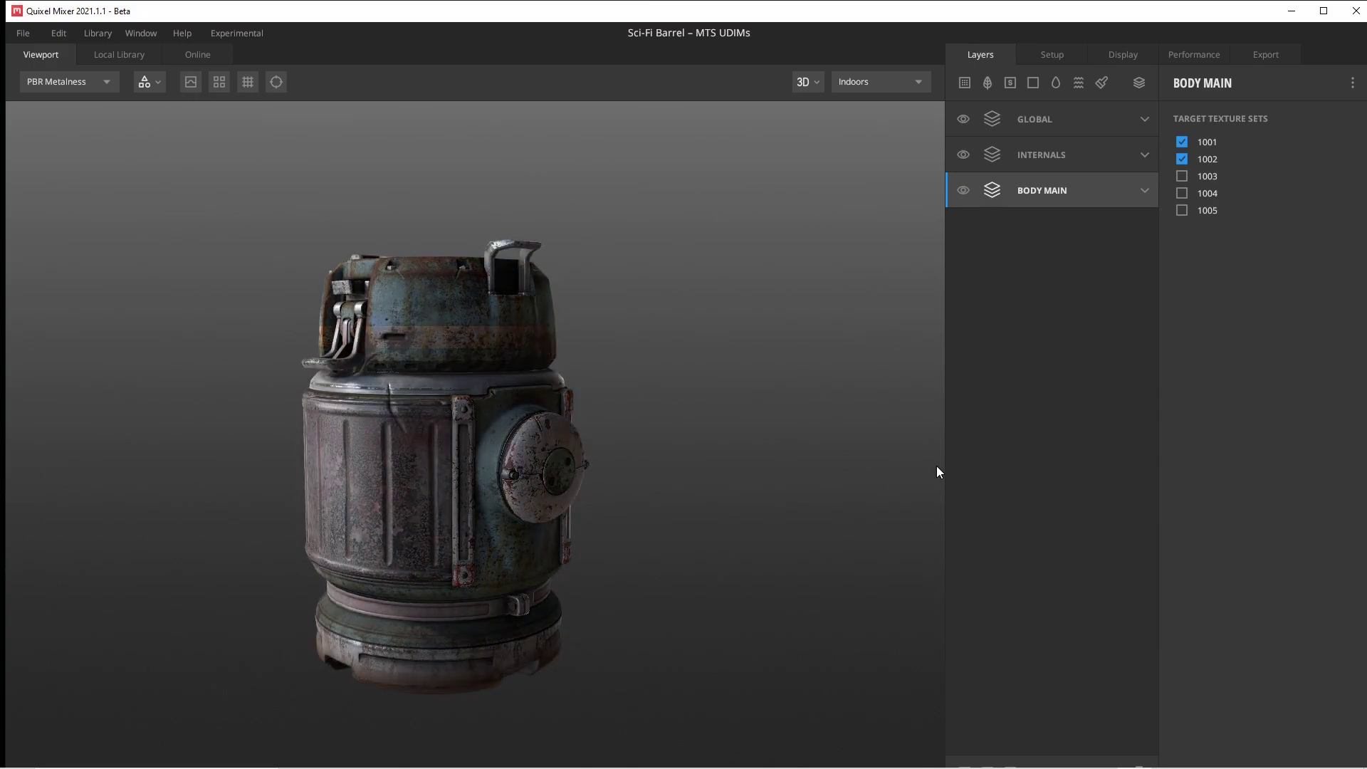
scroll(504, 450, up, 5)
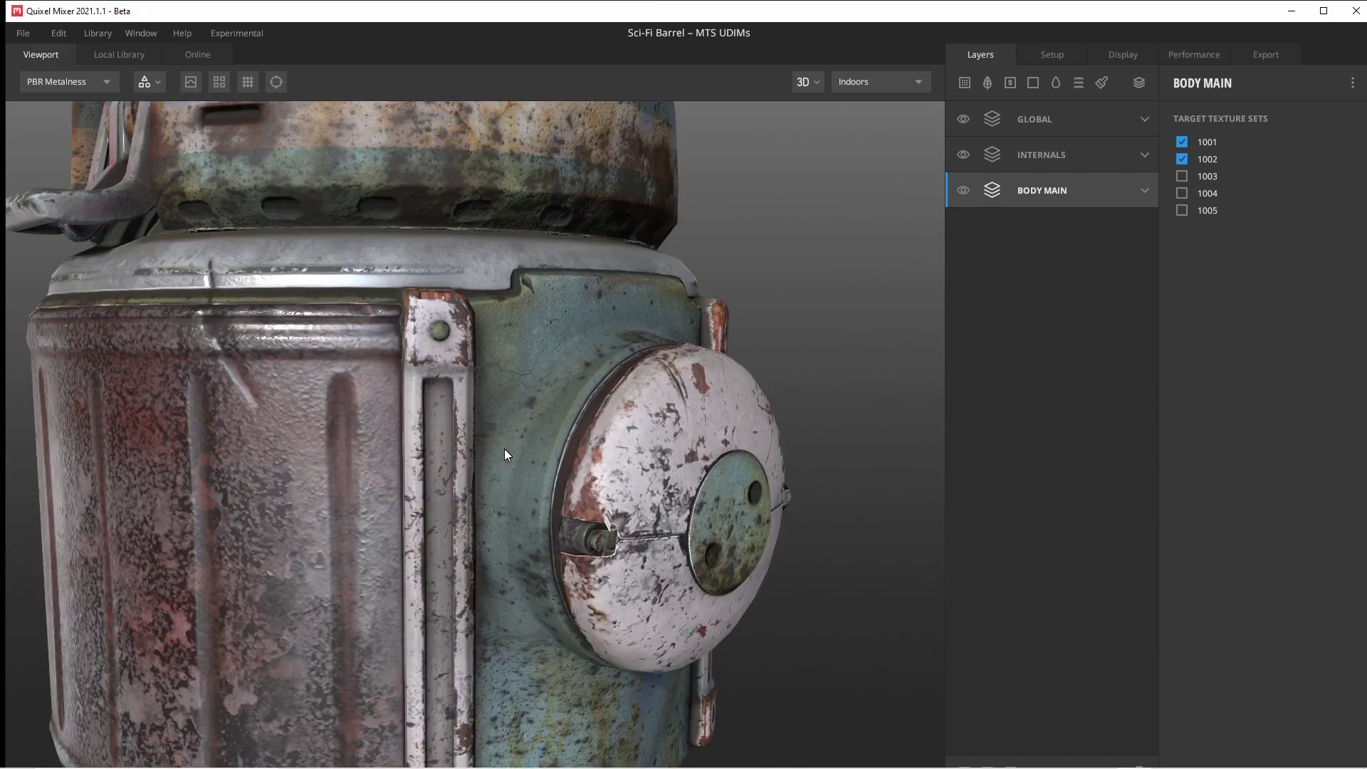
scroll(505, 450, up, 2)
scroll(505, 450, down, 8)
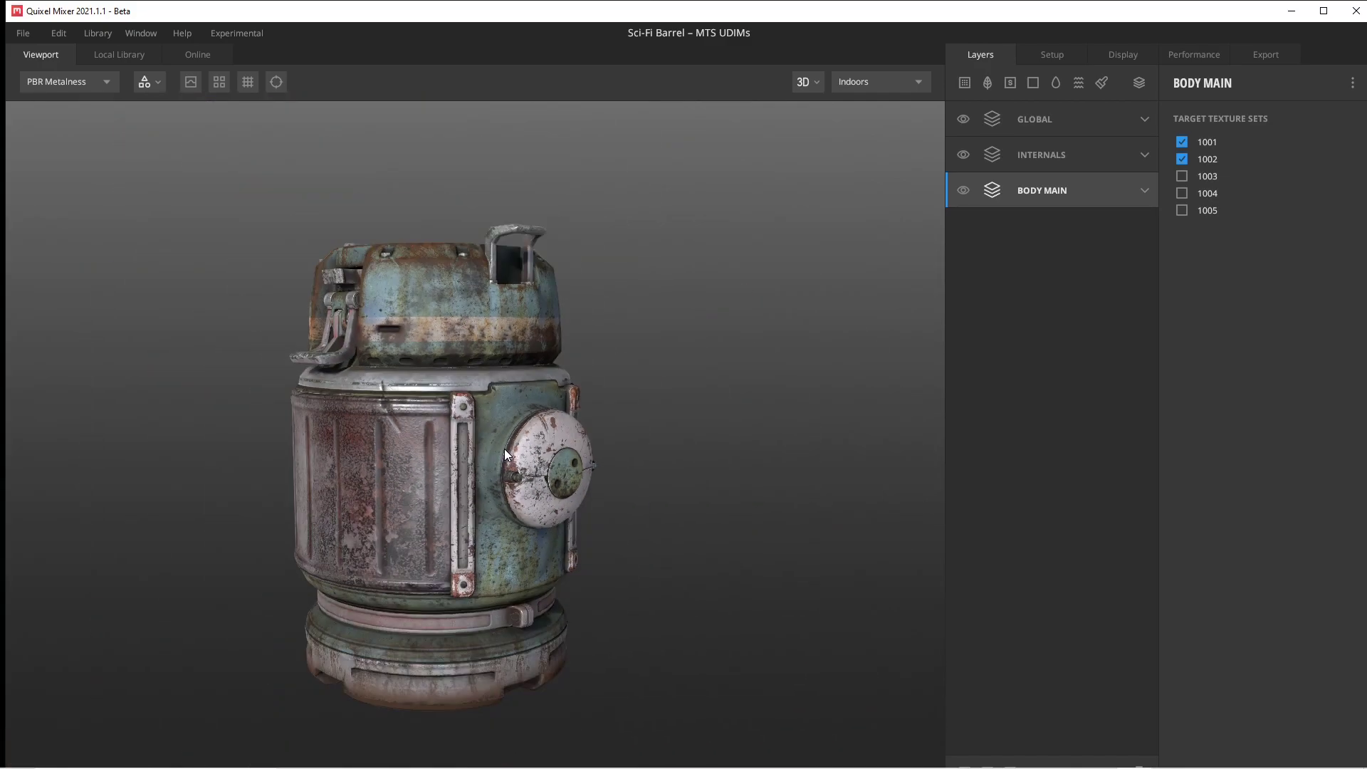
mouse_move(504, 449)
mouse_down()
mouse_move(484, 489)
mouse_move(228, 430)
mouse_move(493, 430)
mouse_move(800, 479)
mouse_move(937, 430)
mouse_up()
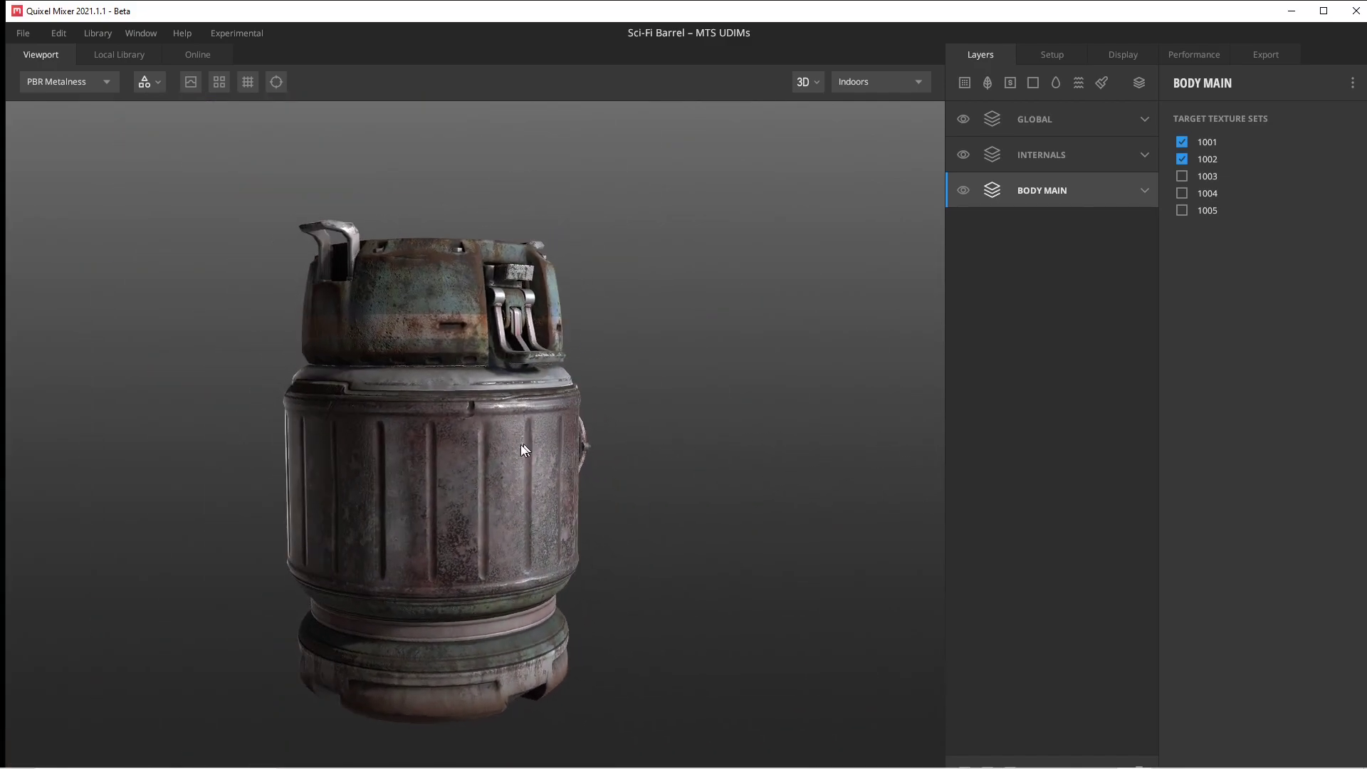
mouse_move(512, 447)
mouse_down()
mouse_move(647, 433)
mouse_move(459, 428)
mouse_move(762, 421)
mouse_move(396, 444)
mouse_move(459, 404)
mouse_up()
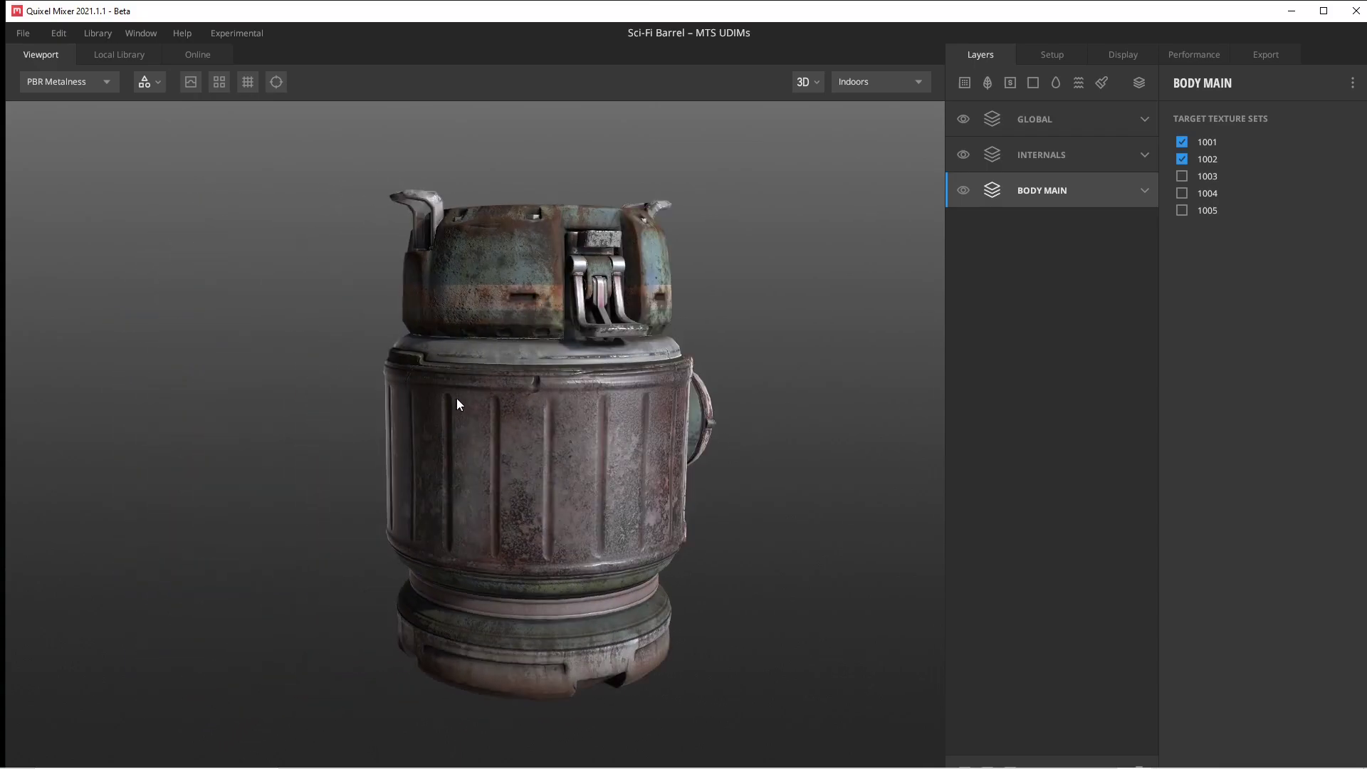
- Review the GLOBAL and INTERNALS layer sets, including the Bottom Grunge, Cavities and AO layers inside GLOBAL
click(1089, 116)
click(1051, 152)
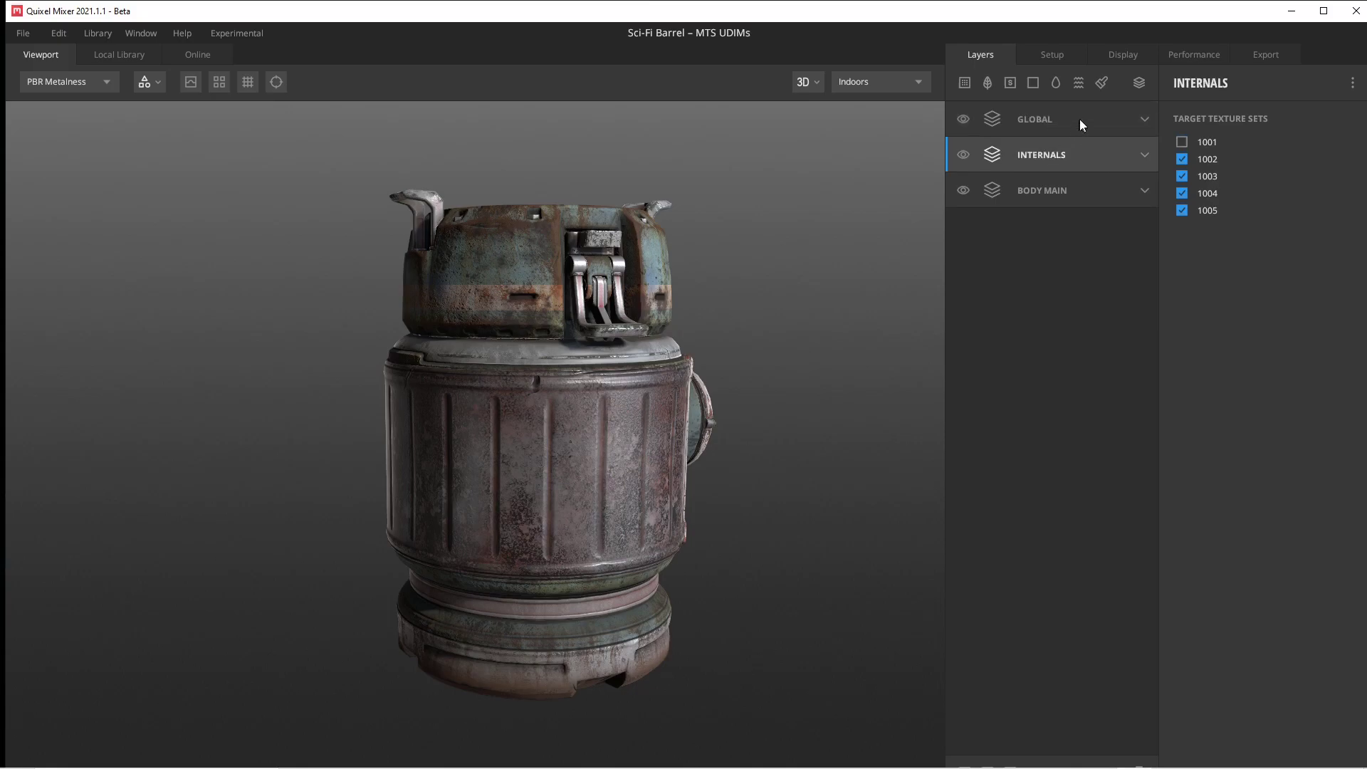
click(1144, 119)
click(1135, 158)
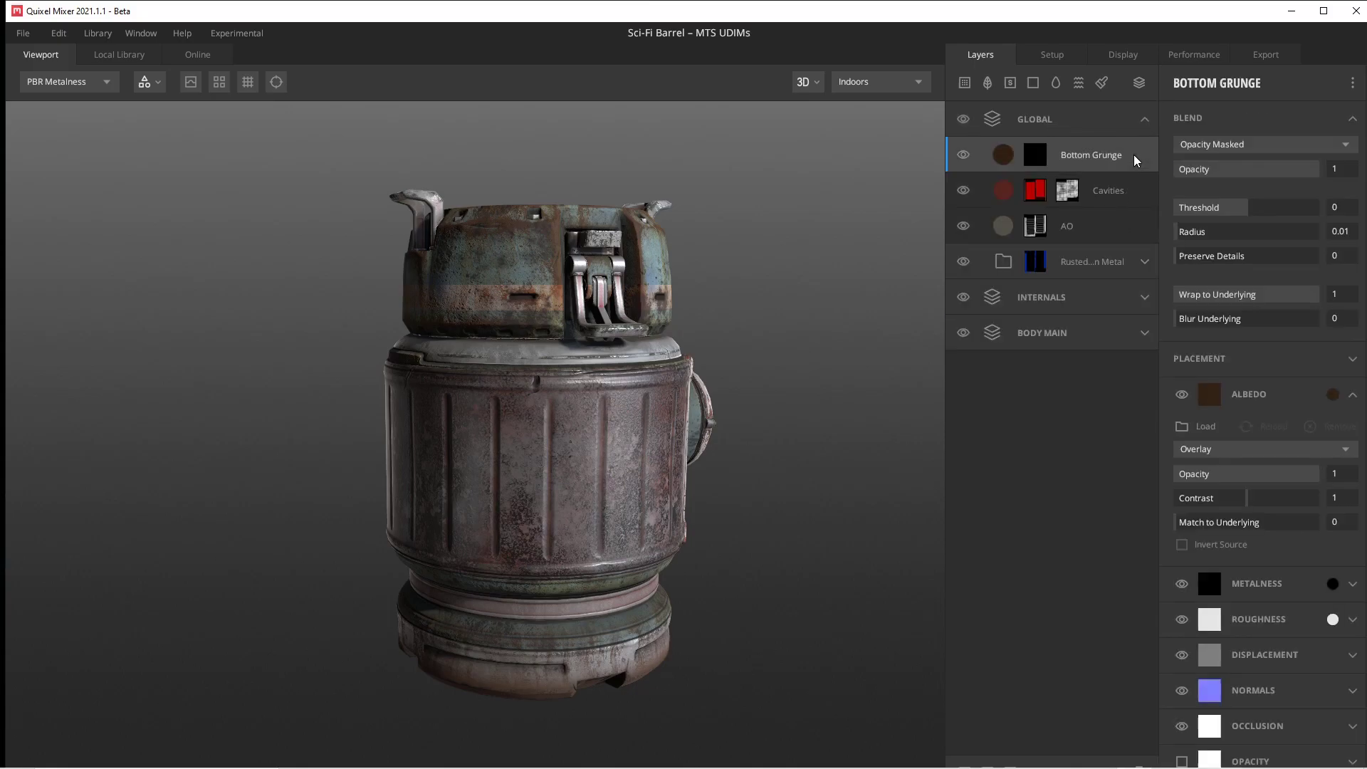
click(1130, 191)
click(1127, 218)
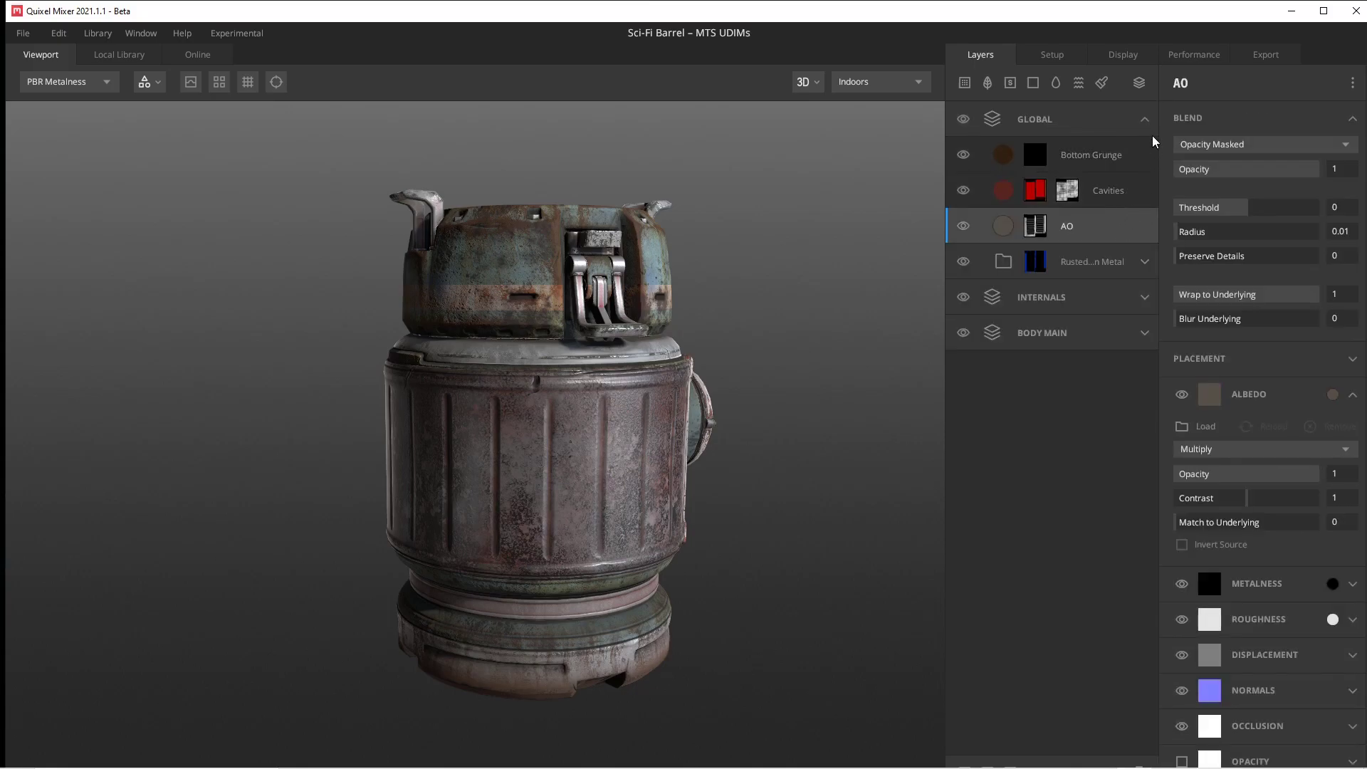
click(1151, 117)
click(1146, 120)
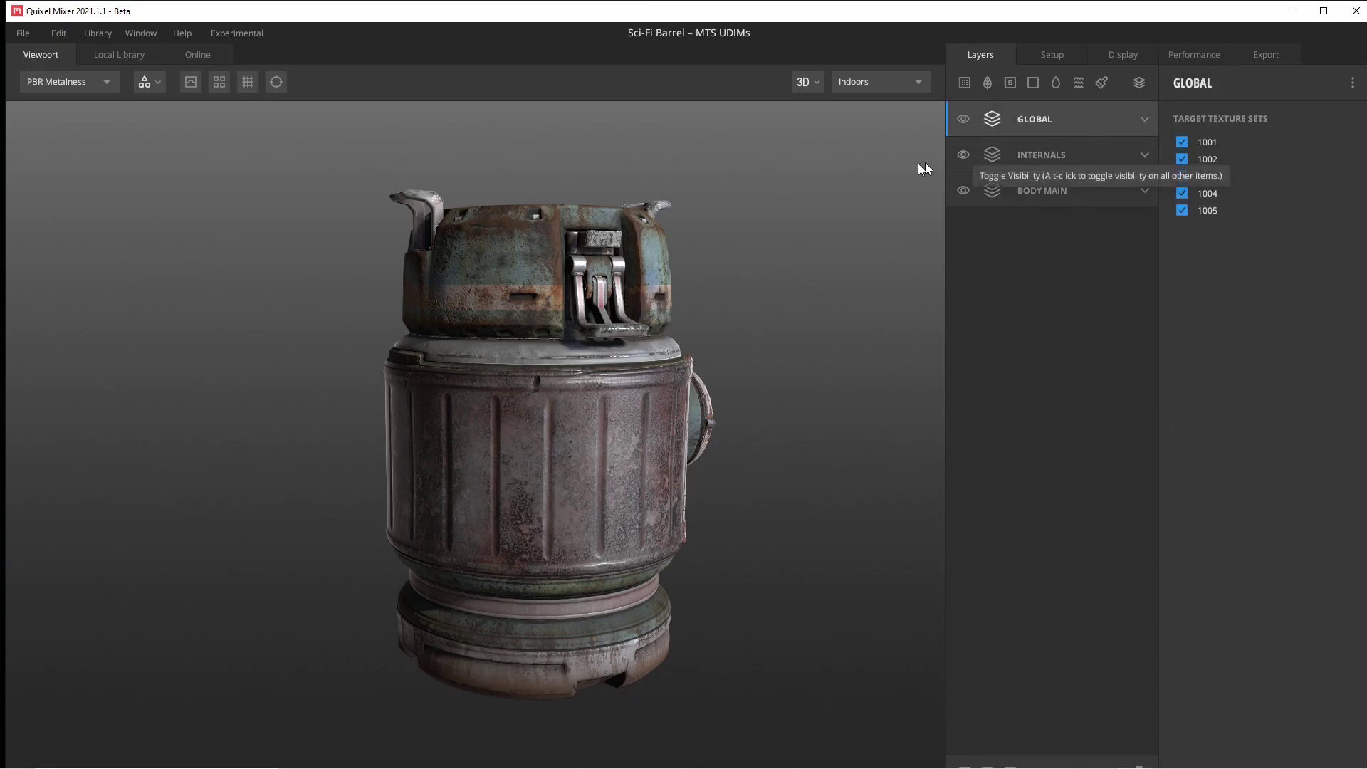
- Hide the GLOBAL, BODY MAIN and INTERNALS layer sets and inspect the untextured barrel from several sides
click(964, 125)
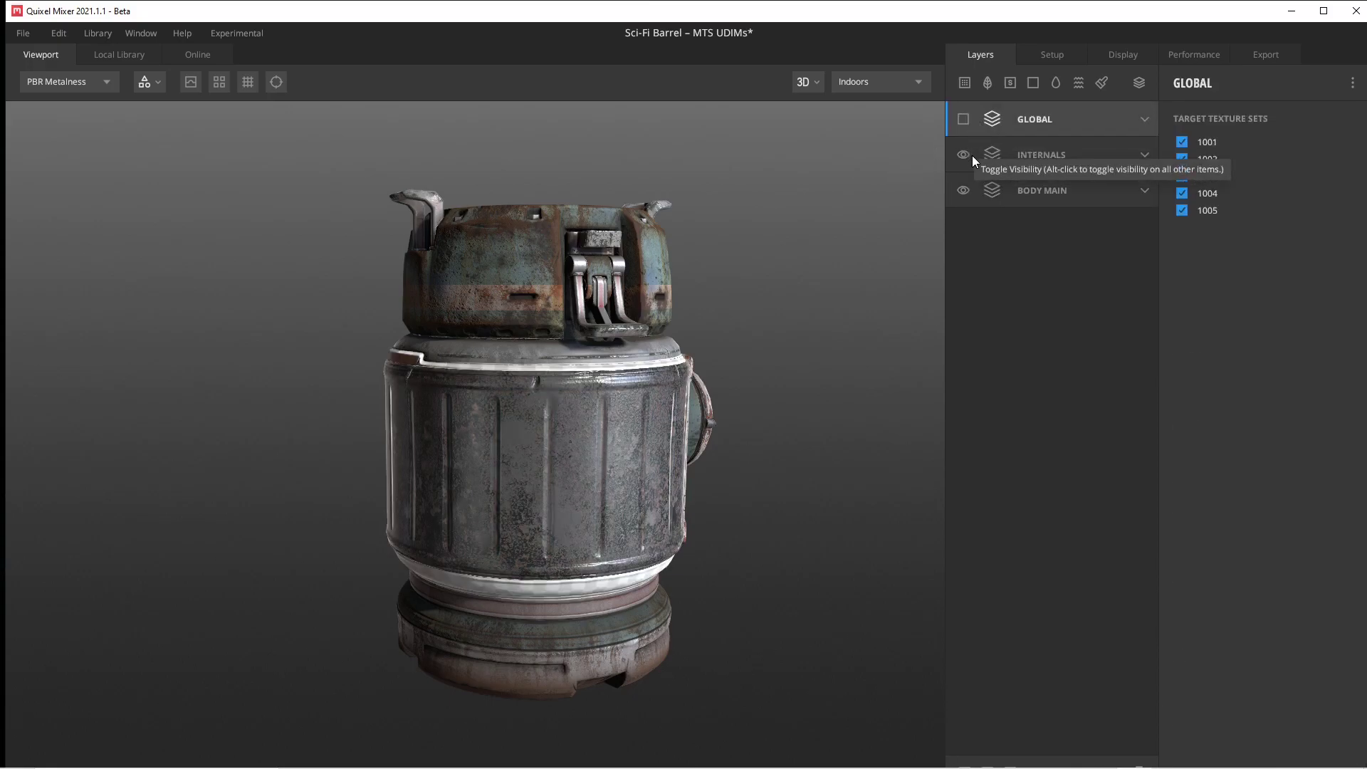
click(973, 155)
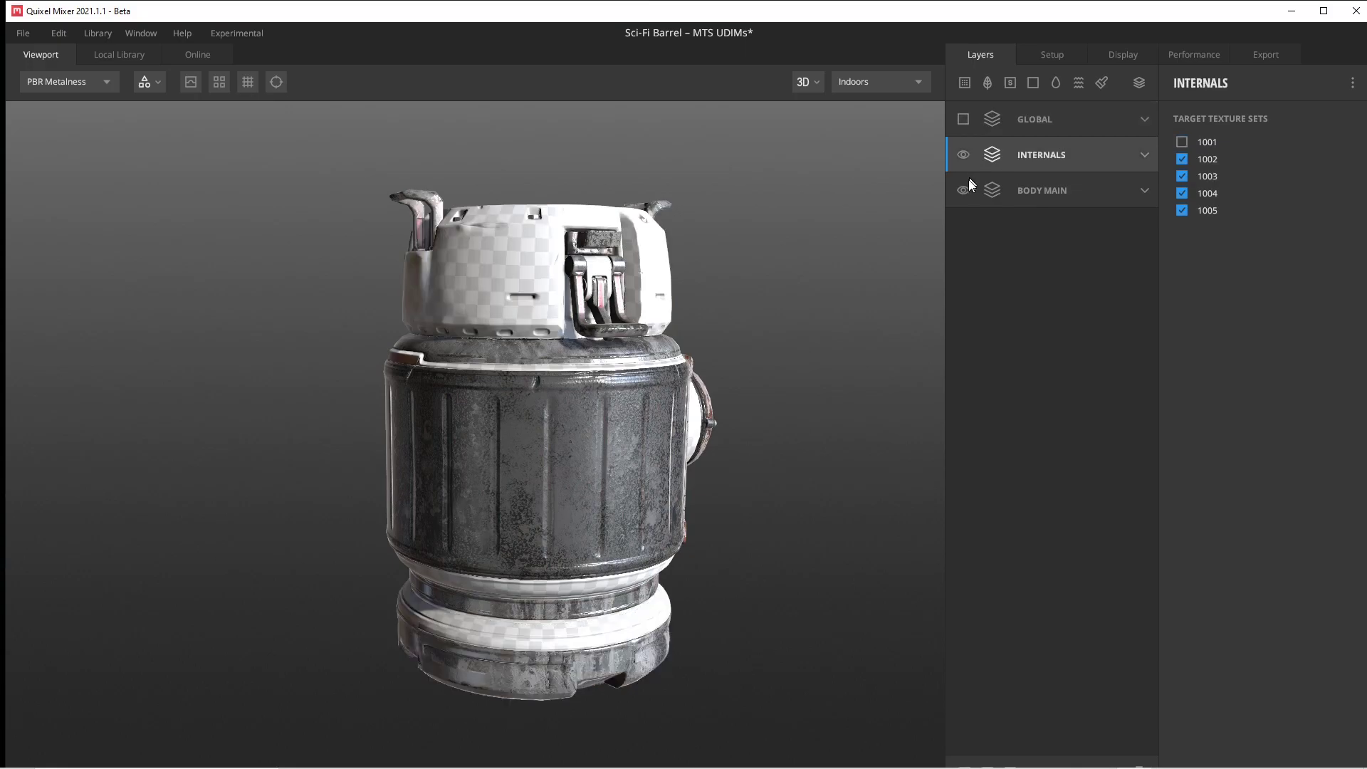
click(964, 190)
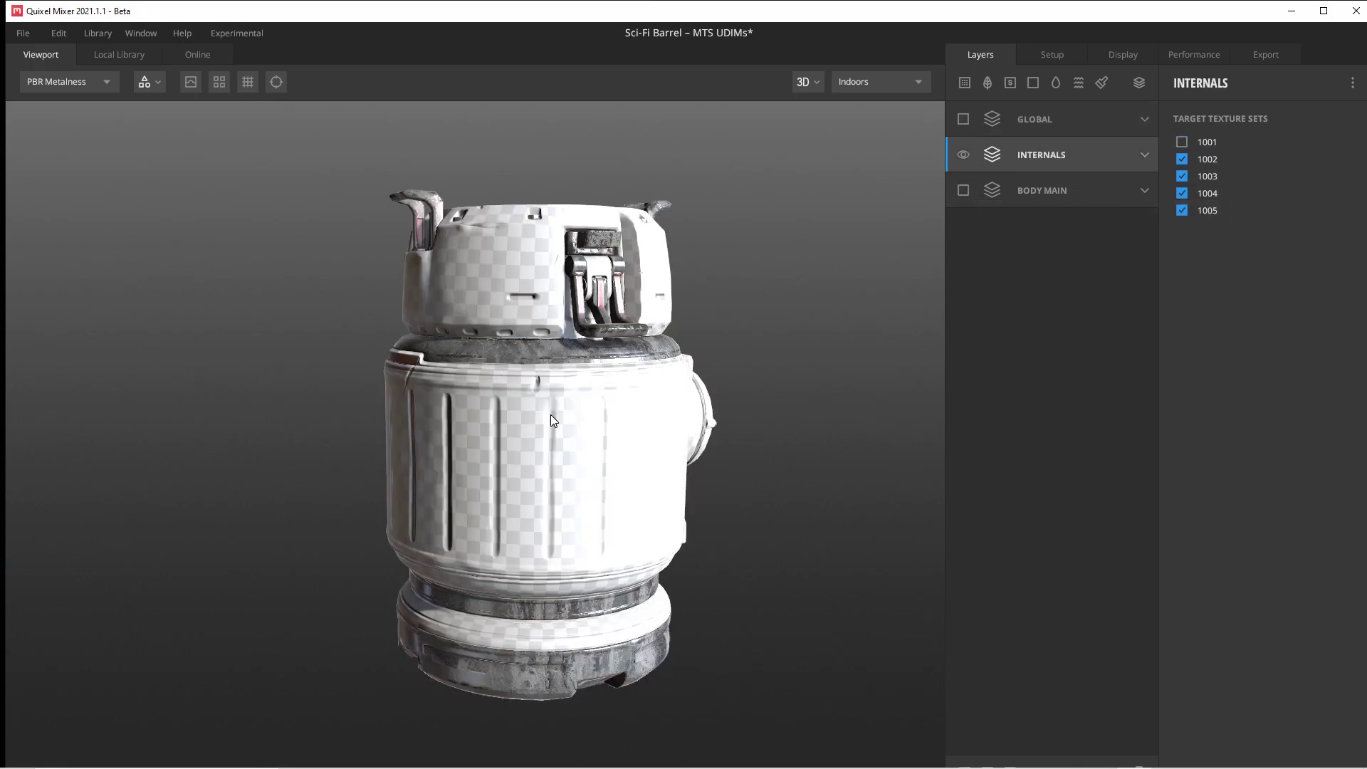
middle_drag(550, 415, 498, 432)
drag(498, 433, 627, 306)
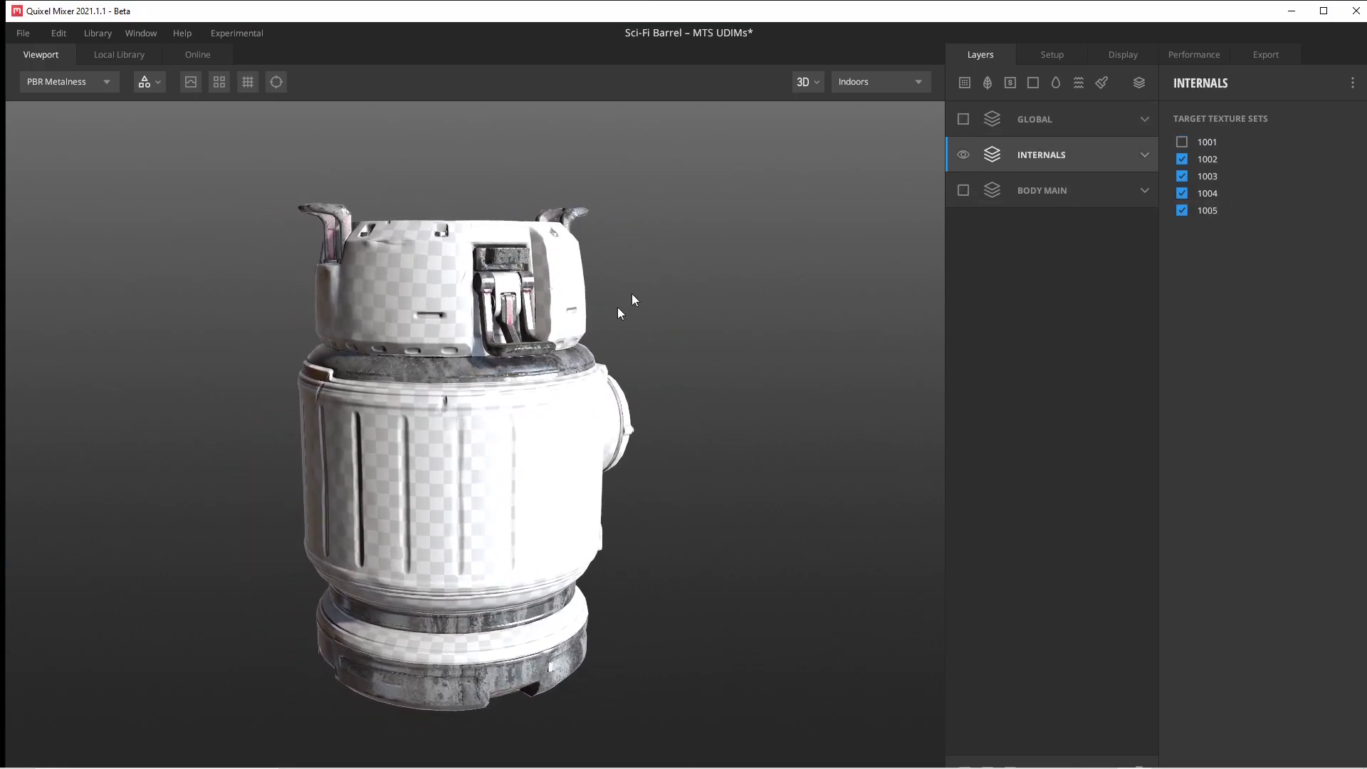
click(963, 154)
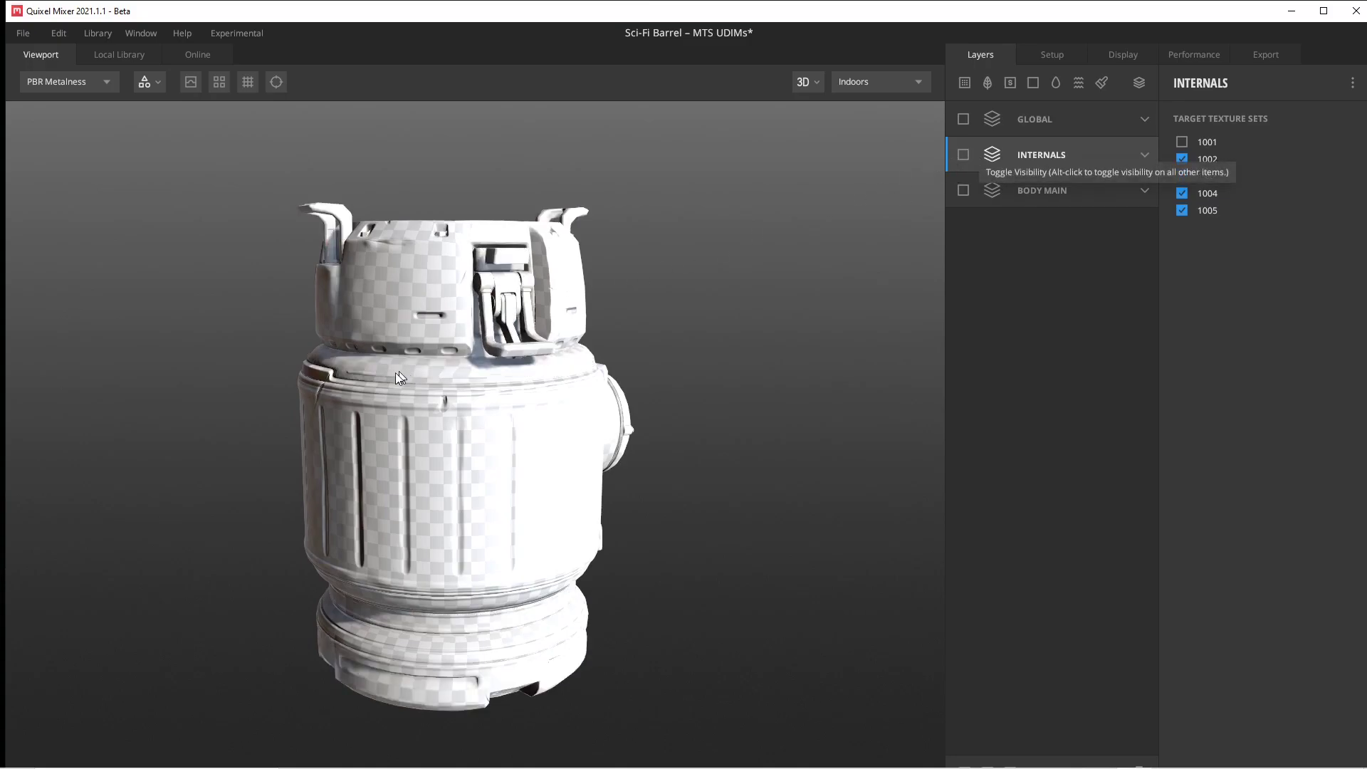
mouse_move(397, 373)
mouse_down()
mouse_move(373, 397)
mouse_move(562, 379)
mouse_move(323, 417)
mouse_move(478, 571)
mouse_move(626, 392)
mouse_move(362, 379)
mouse_move(457, 390)
mouse_move(263, 466)
mouse_move(503, 437)
mouse_move(627, 391)
mouse_up()
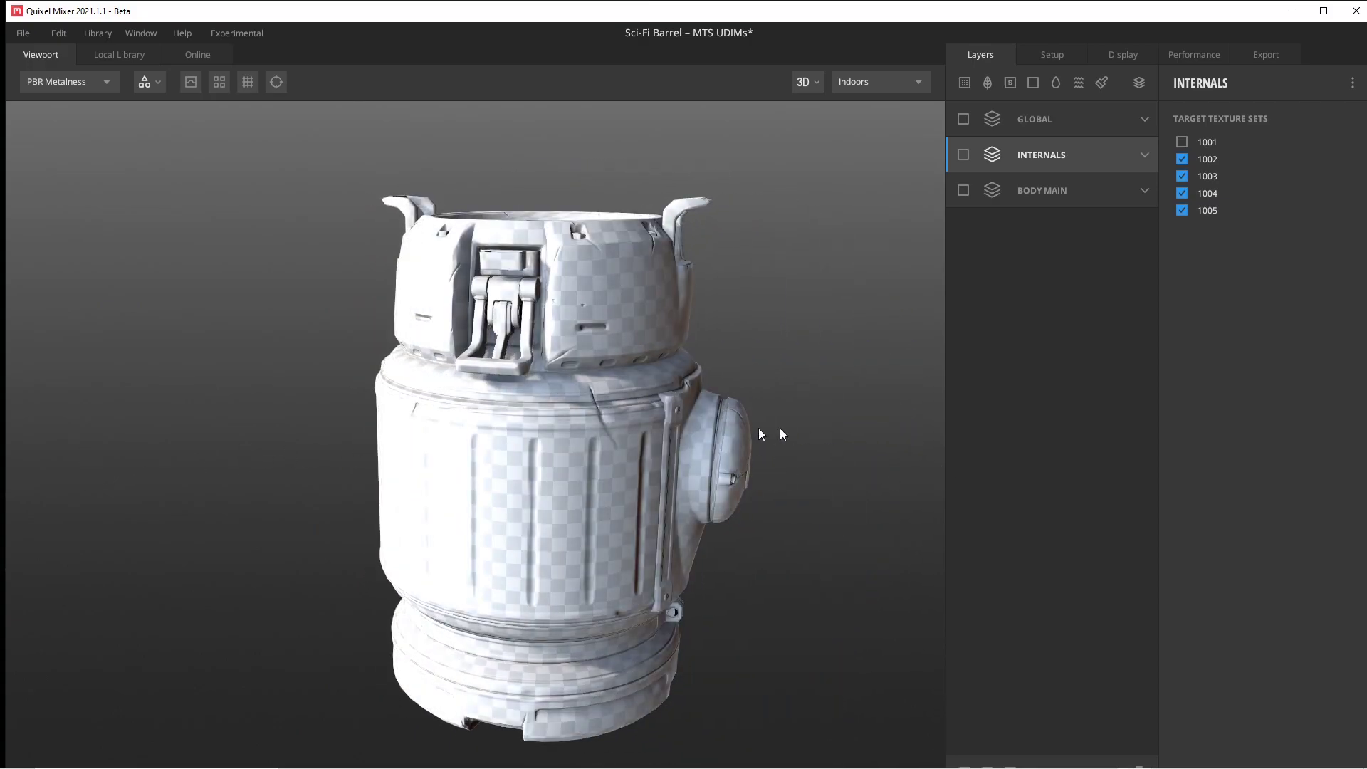
drag(782, 433, 485, 420)
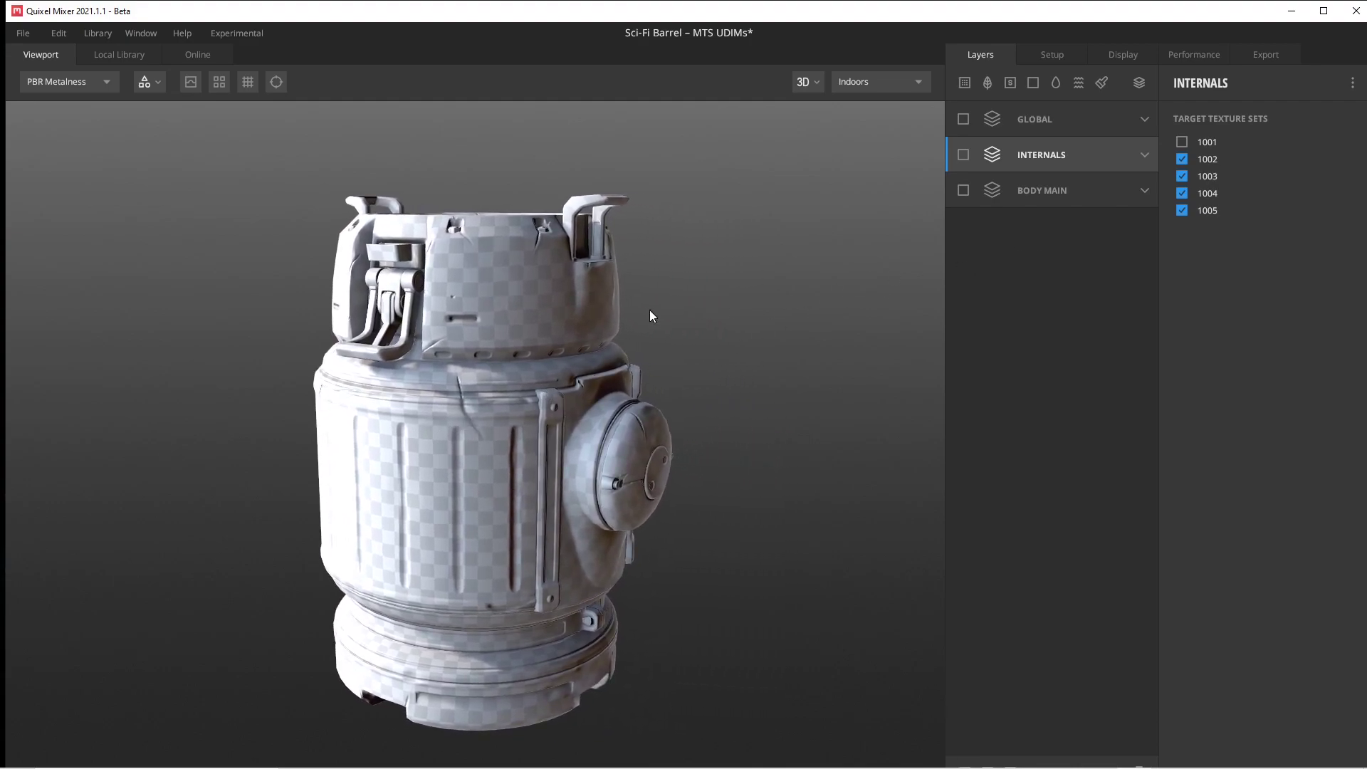
mouse_move(649, 310)
mouse_down()
mouse_move(602, 344)
mouse_move(494, 373)
mouse_move(670, 378)
mouse_up()
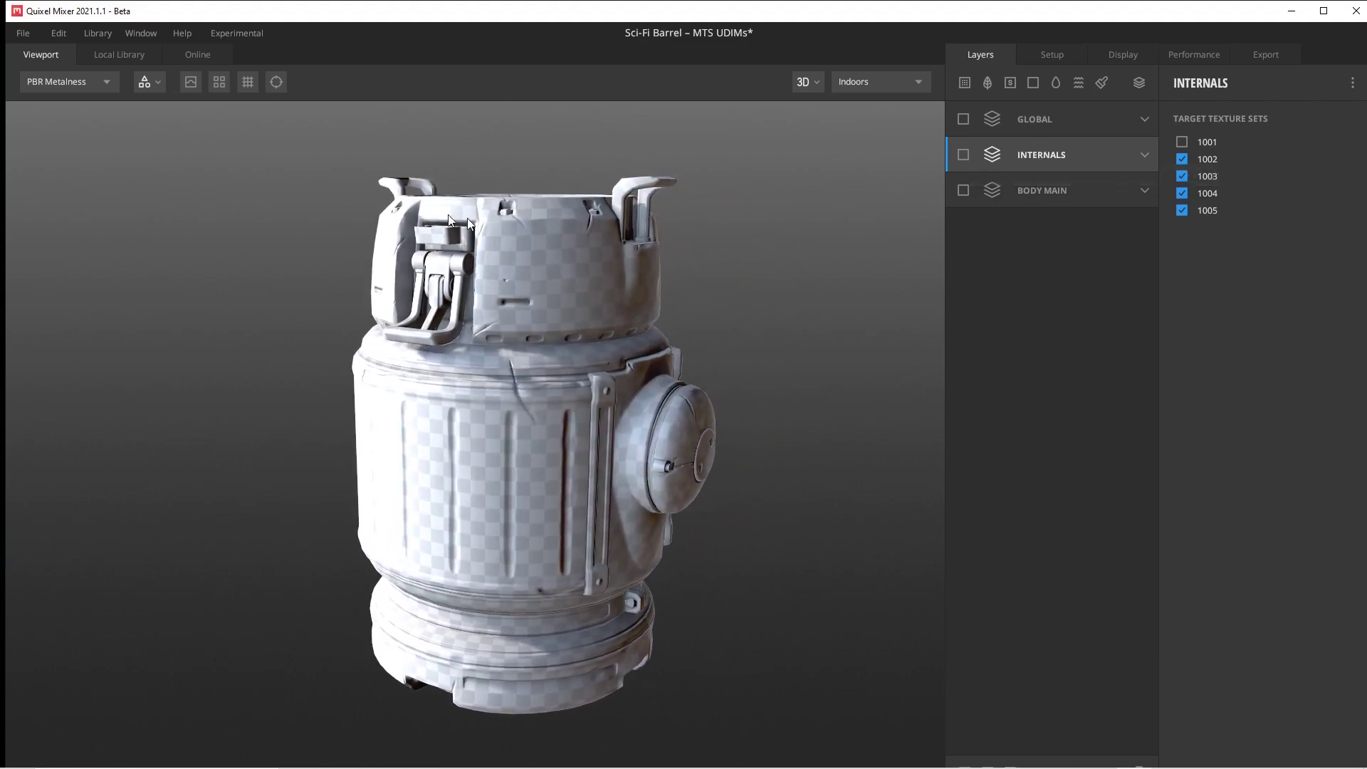
- Create a new mix named Untitled with a 4096 px working resolution, discarding the changes to the barrel mix
click(23, 36)
mouse_move(57, 34)
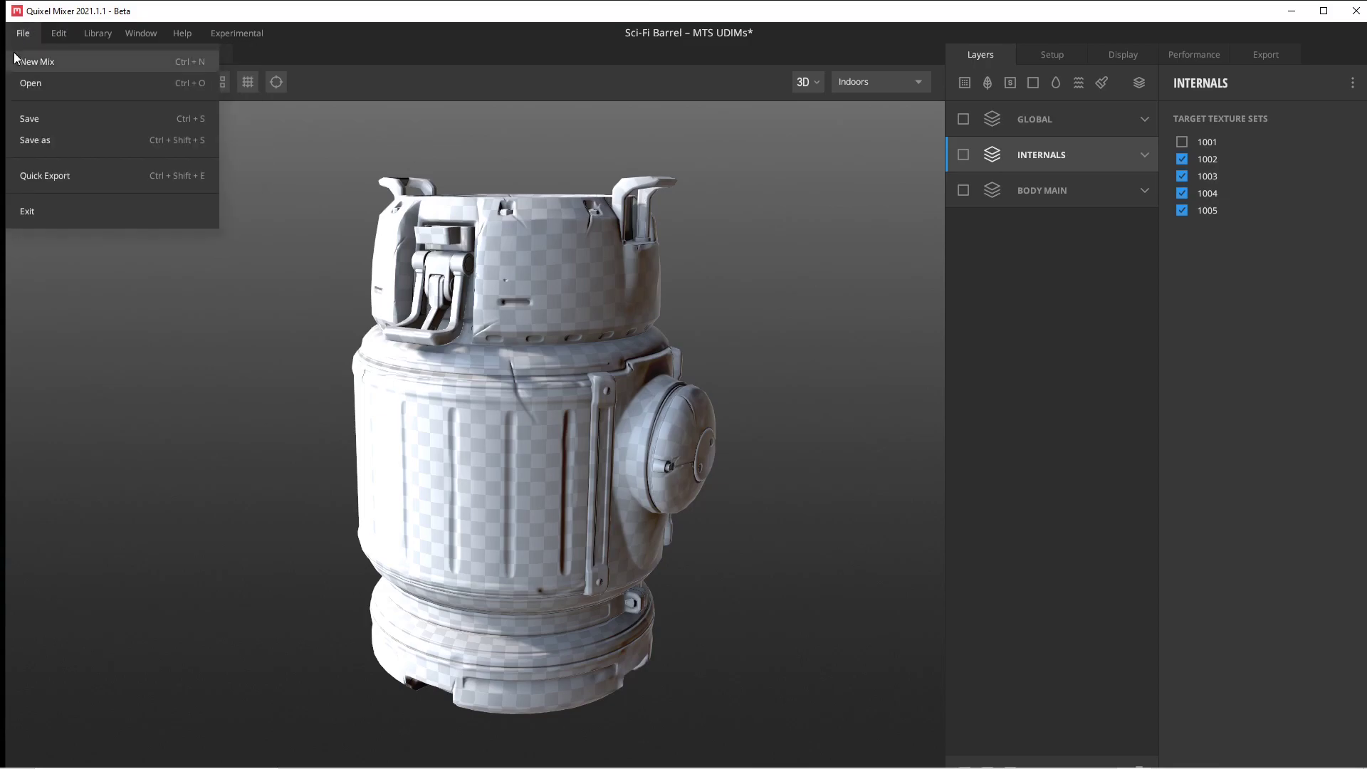
click(43, 60)
double_click(707, 367)
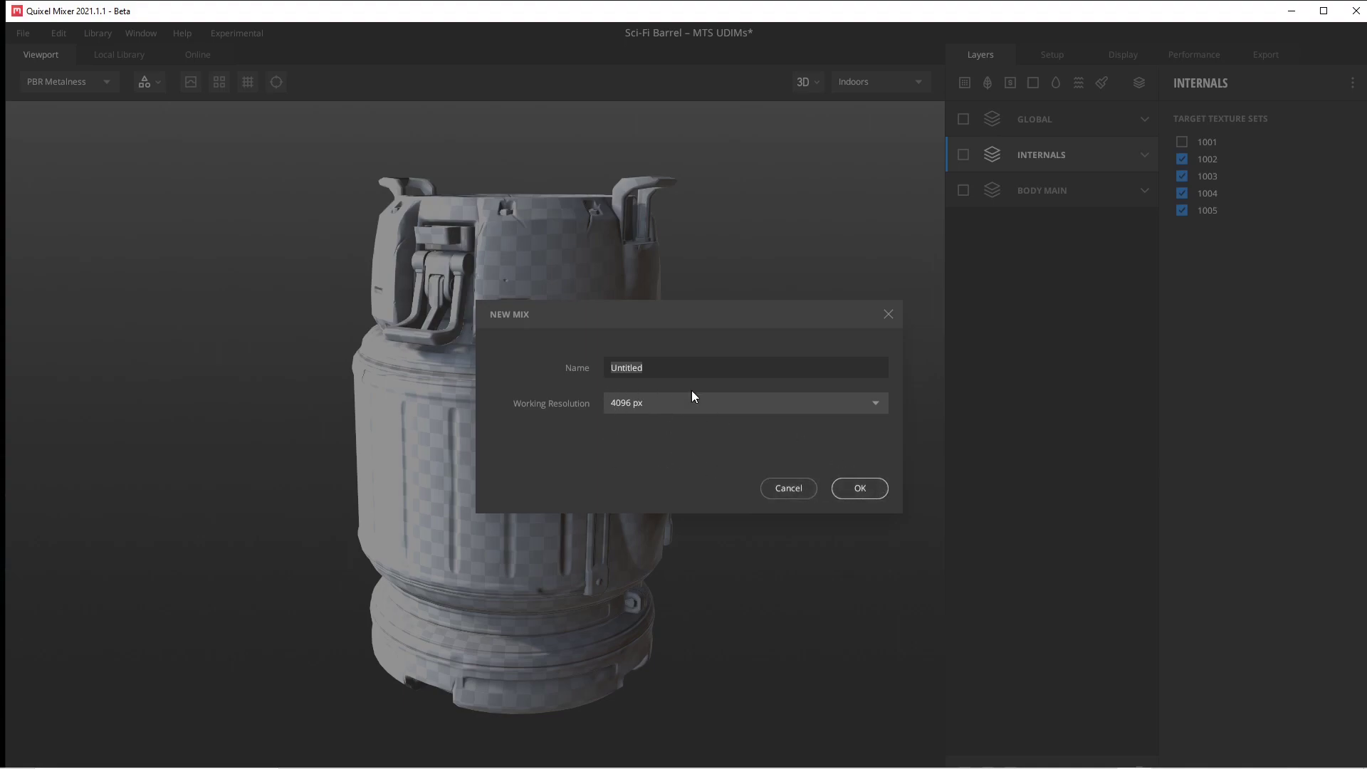
click(732, 404)
click(869, 511)
click(866, 494)
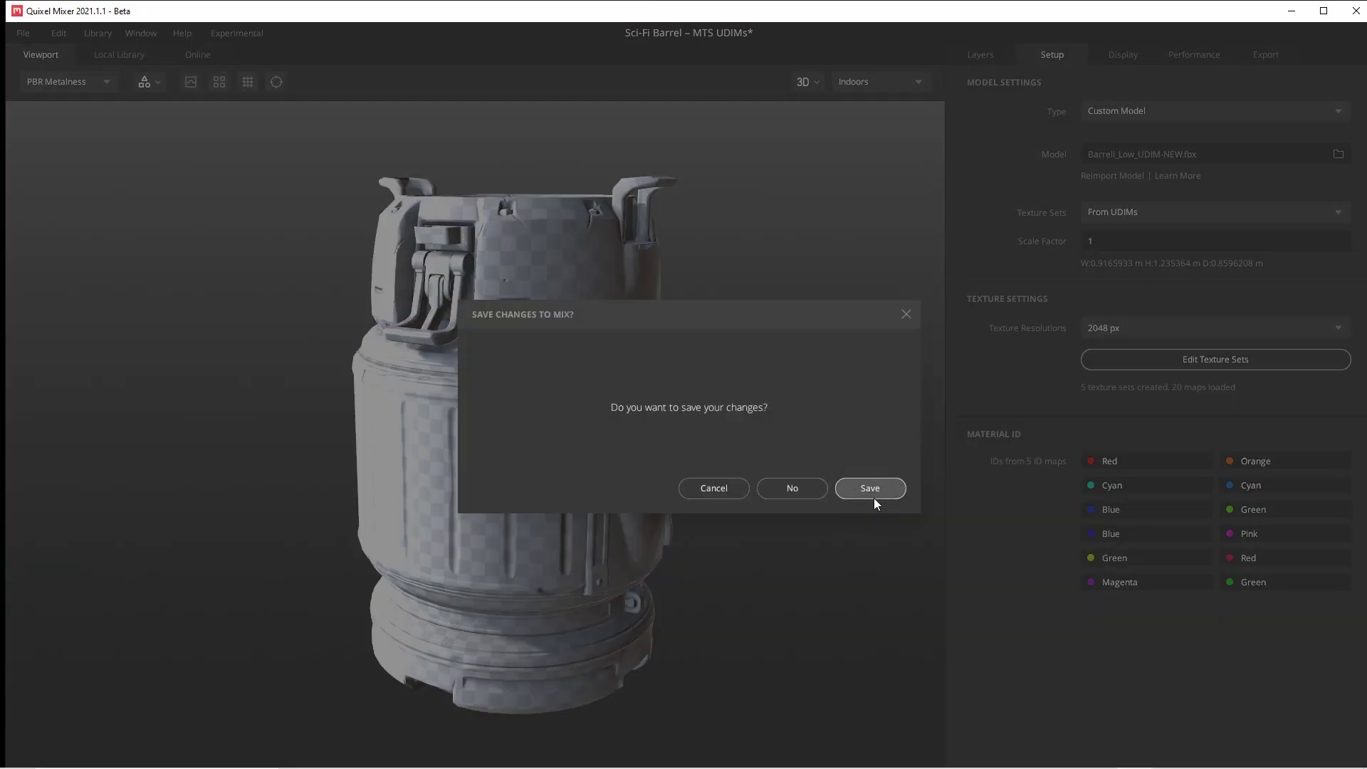
click(803, 481)
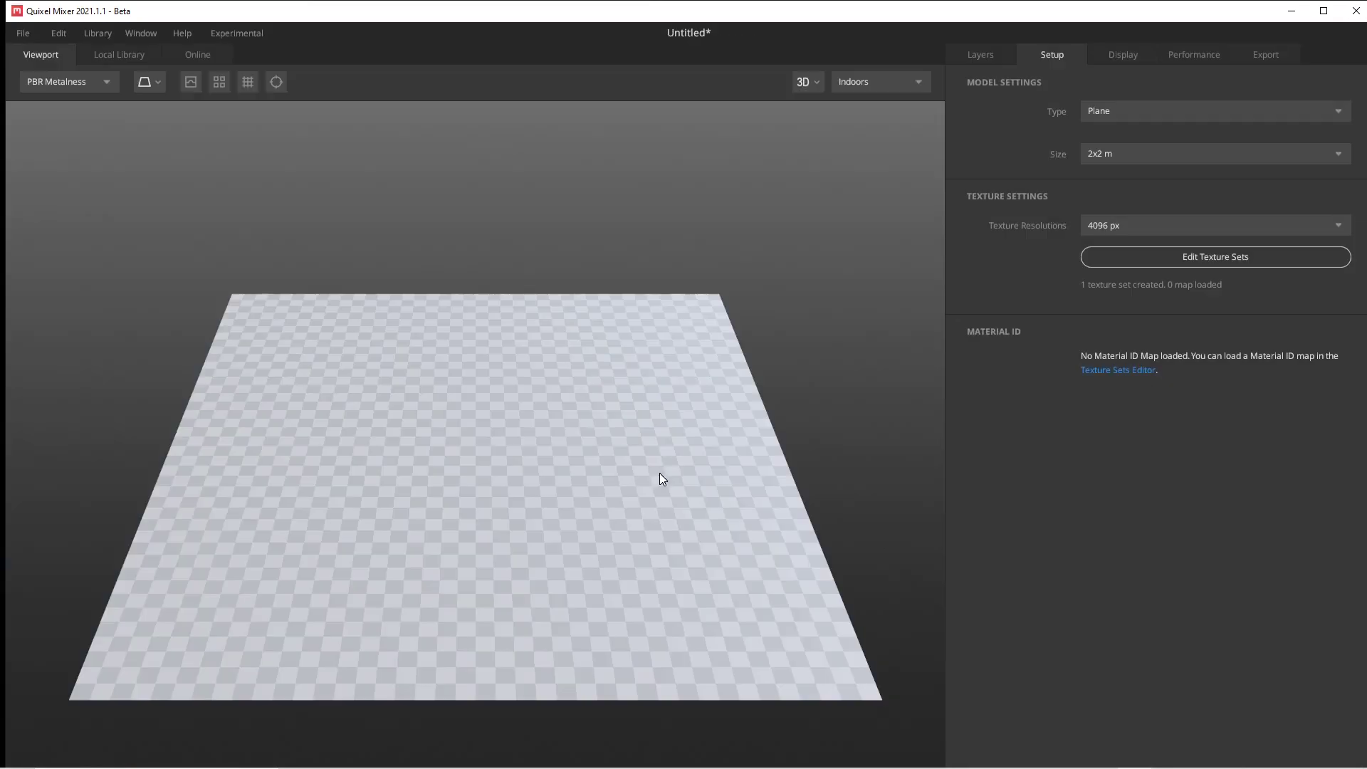
scroll(648, 470, down, 5)
scroll(647, 471, up, 7)
scroll(649, 474, down, 3)
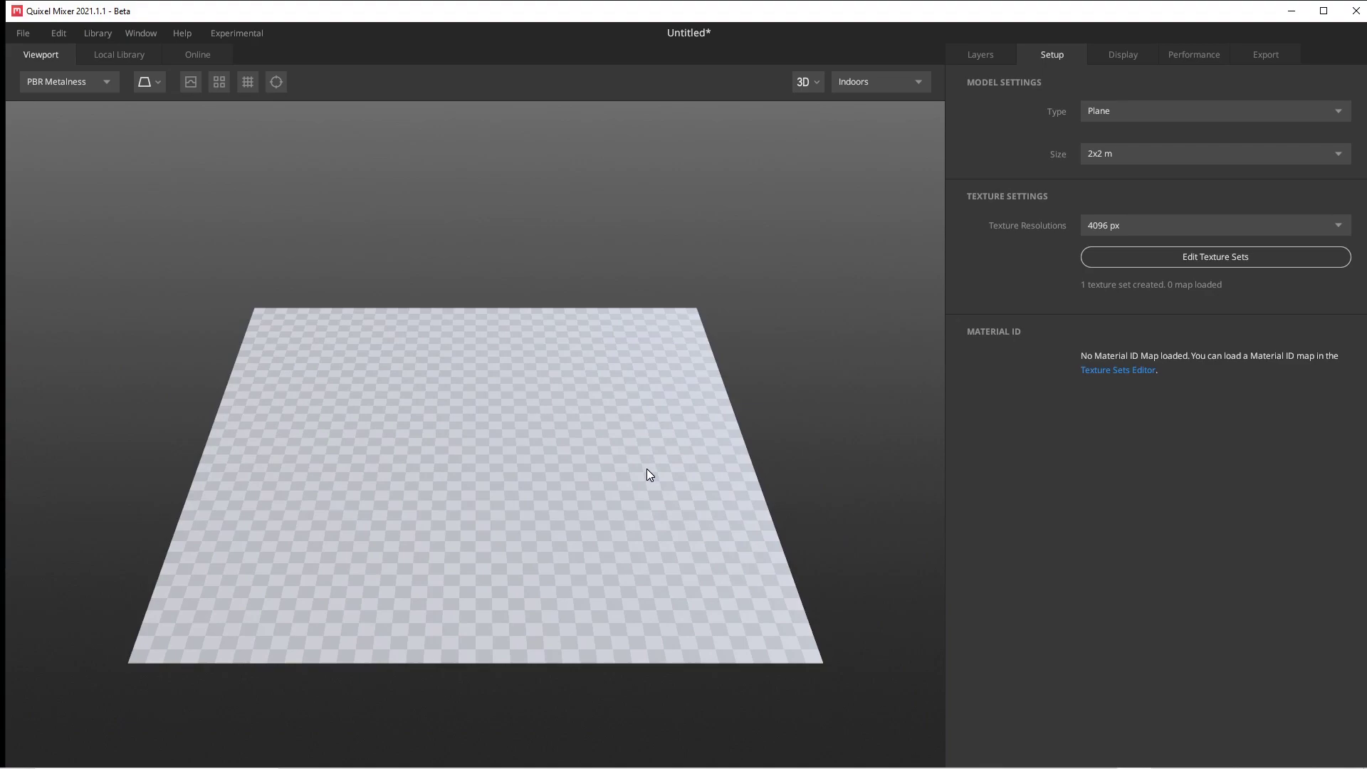
scroll(647, 473, down, 4)
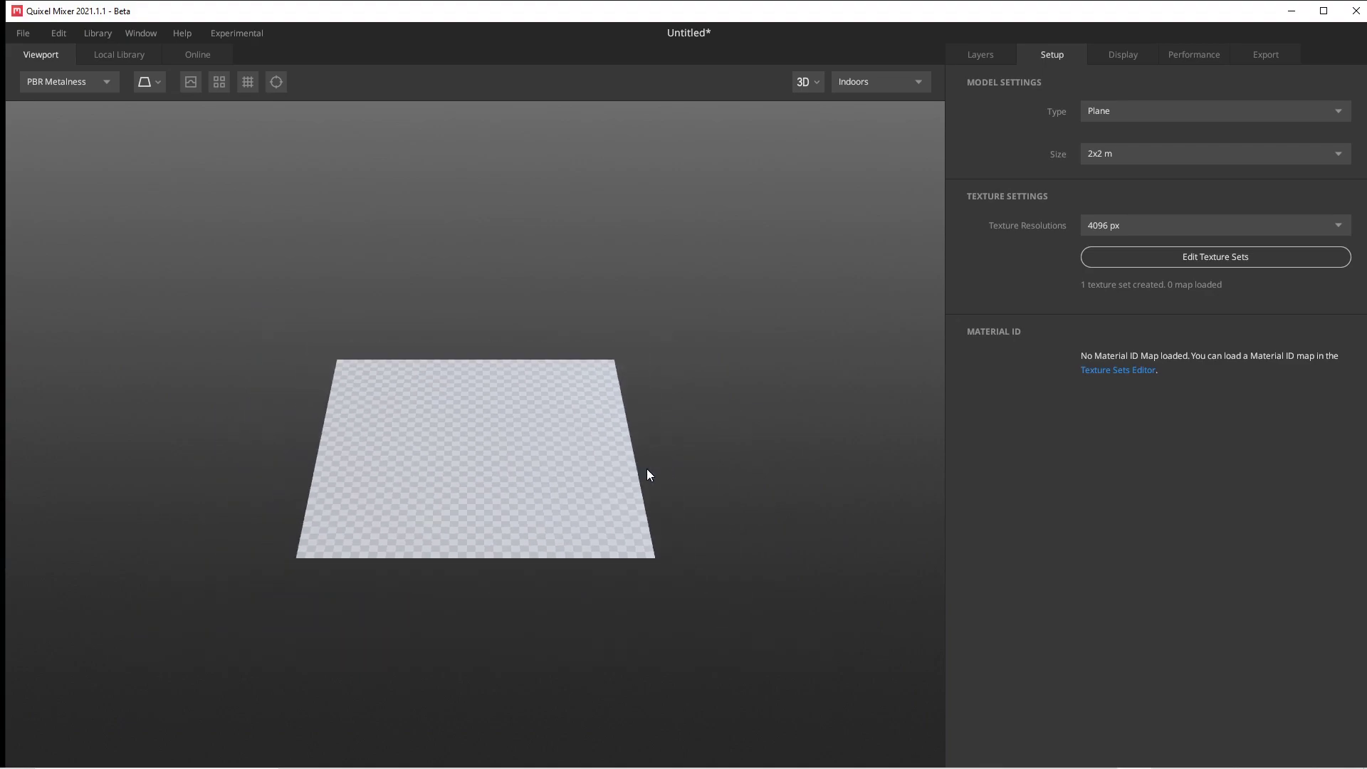
- Examine the default plane from several angles and review the available model types and the size setting
scroll(637, 467, up, 5)
scroll(547, 398, down, 2)
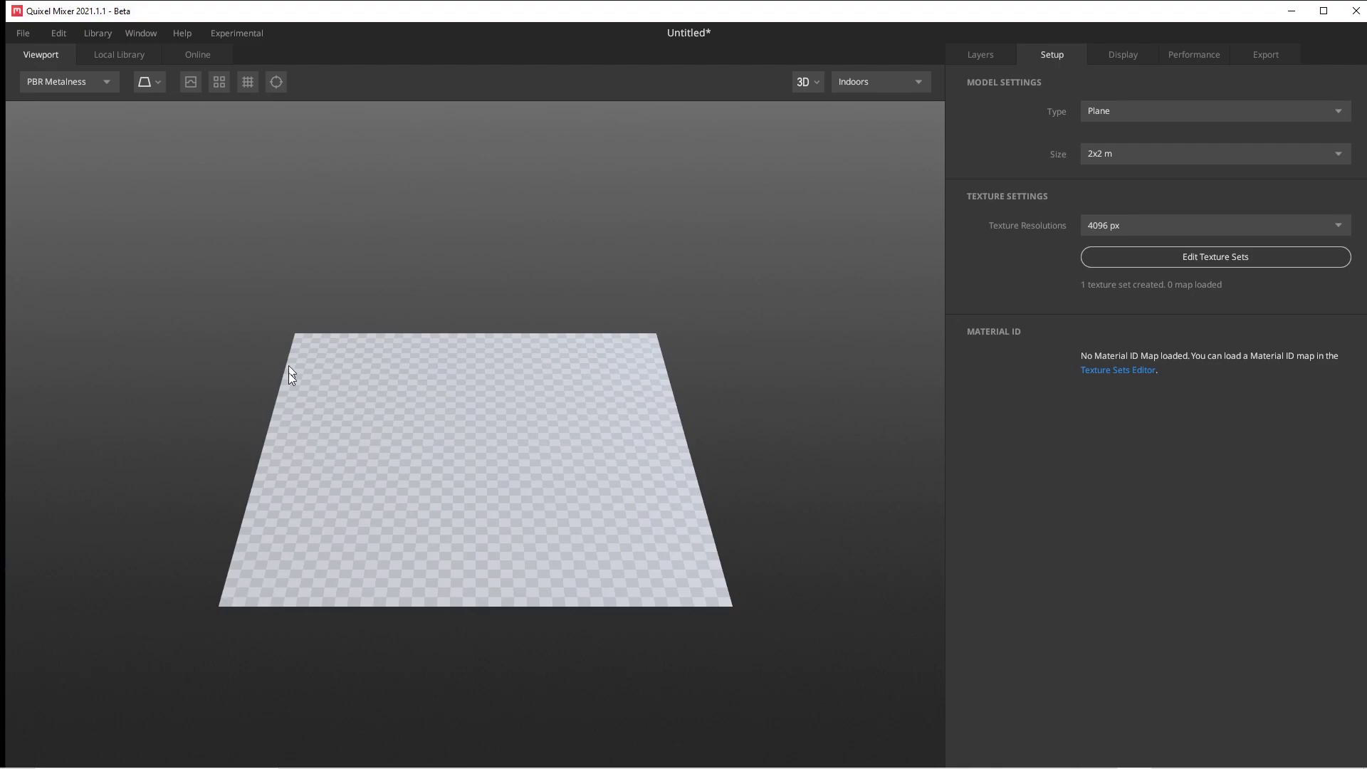
drag(437, 426, 540, 506)
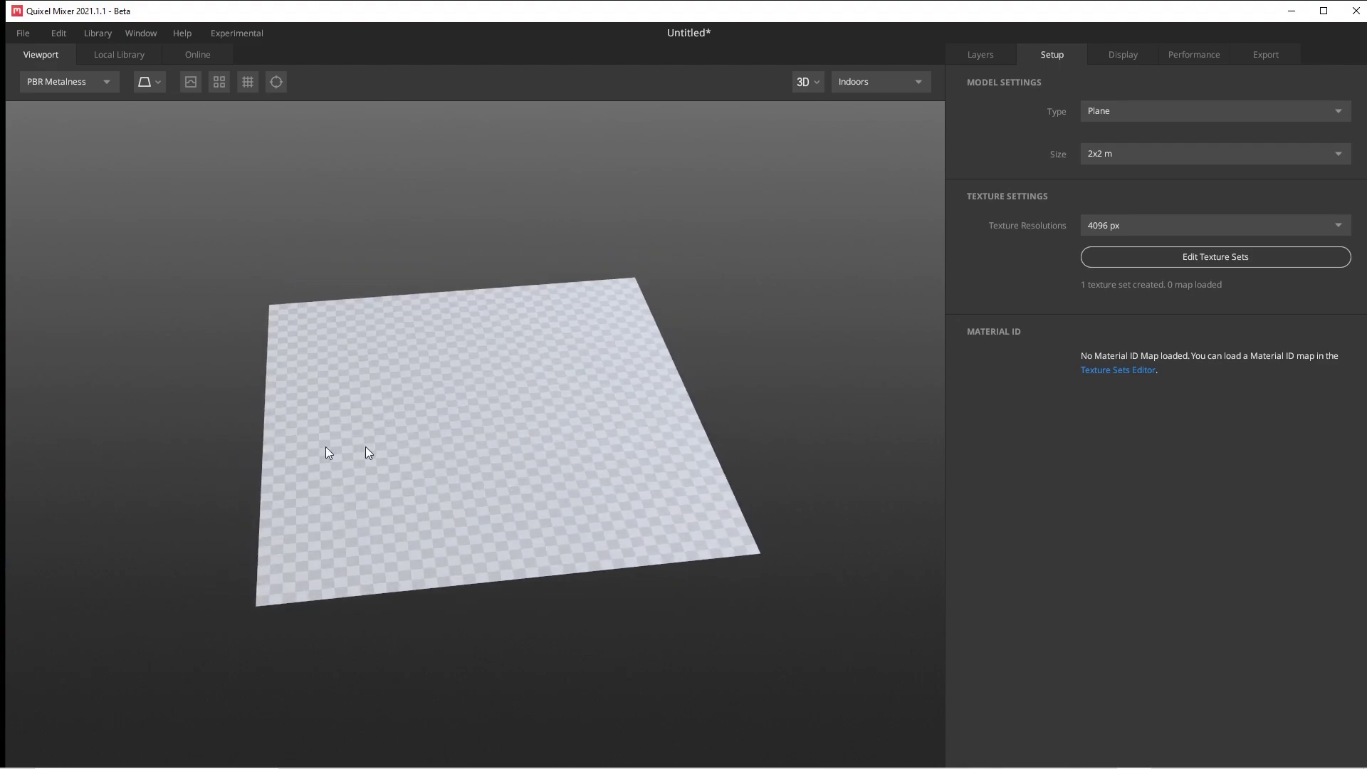
drag(721, 424, 642, 423)
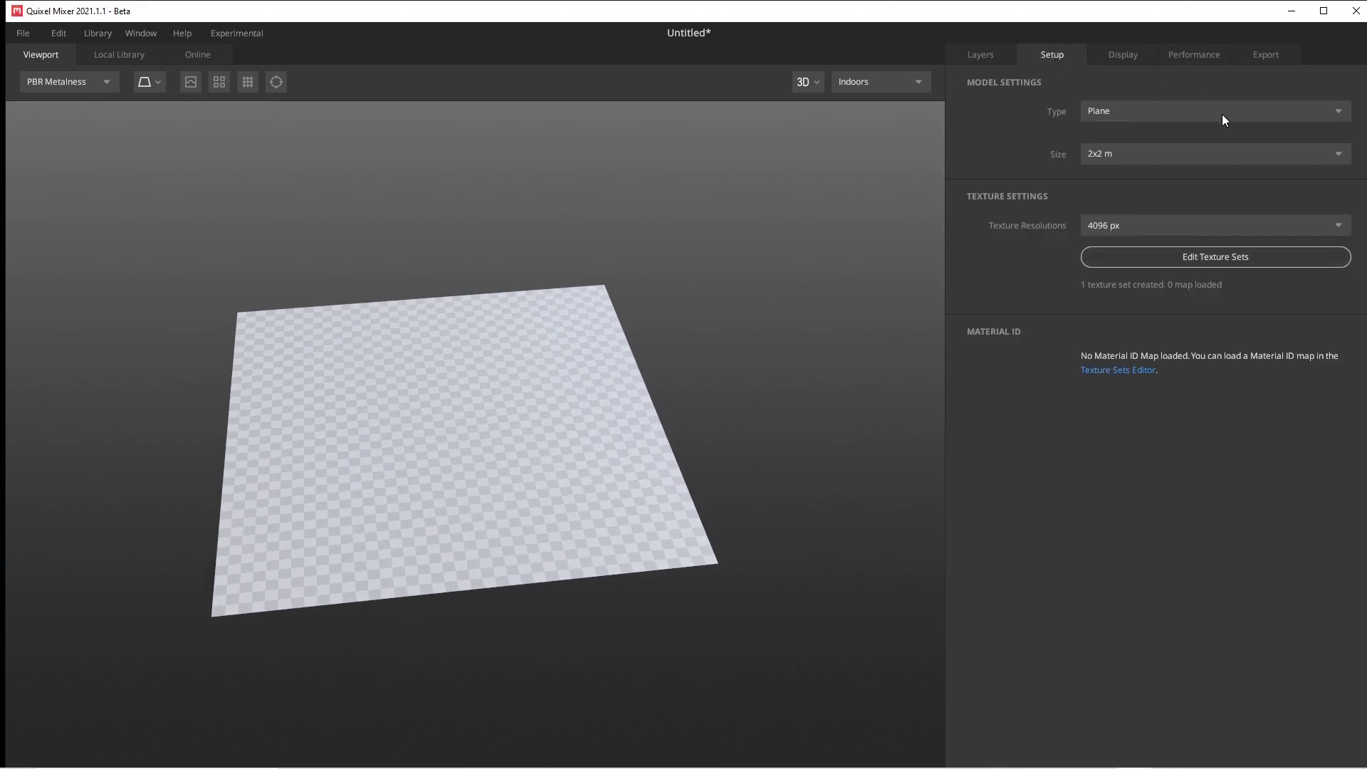
click(1238, 111)
click(1242, 112)
click(1243, 112)
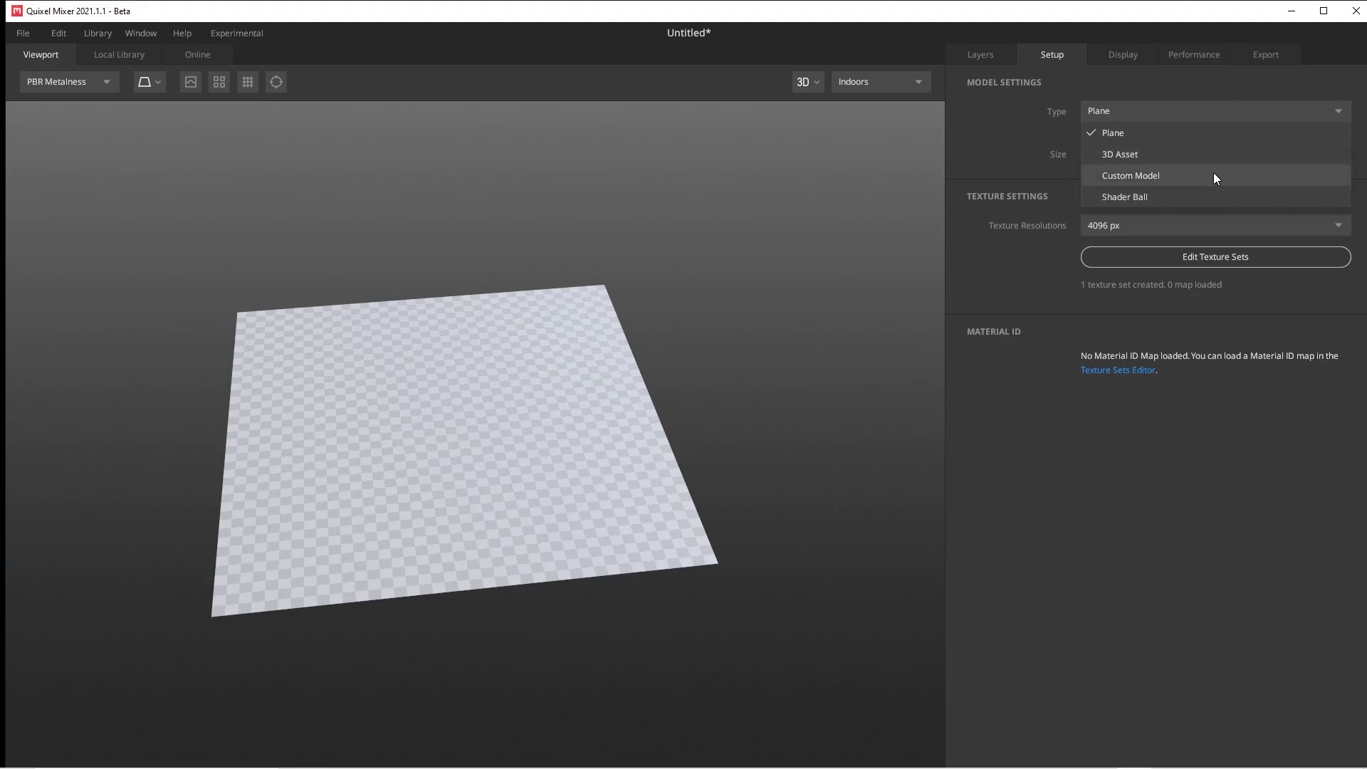
click(826, 296)
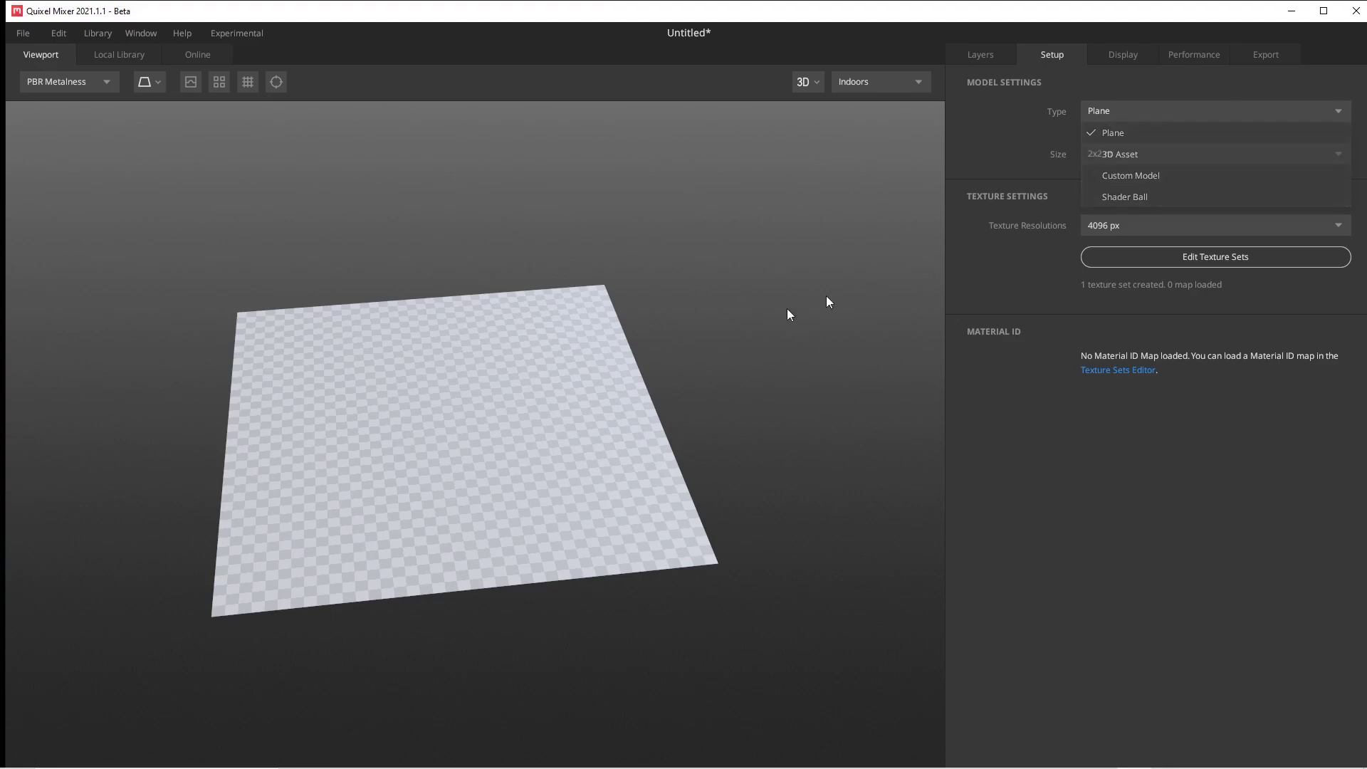
click(1237, 157)
click(1236, 160)
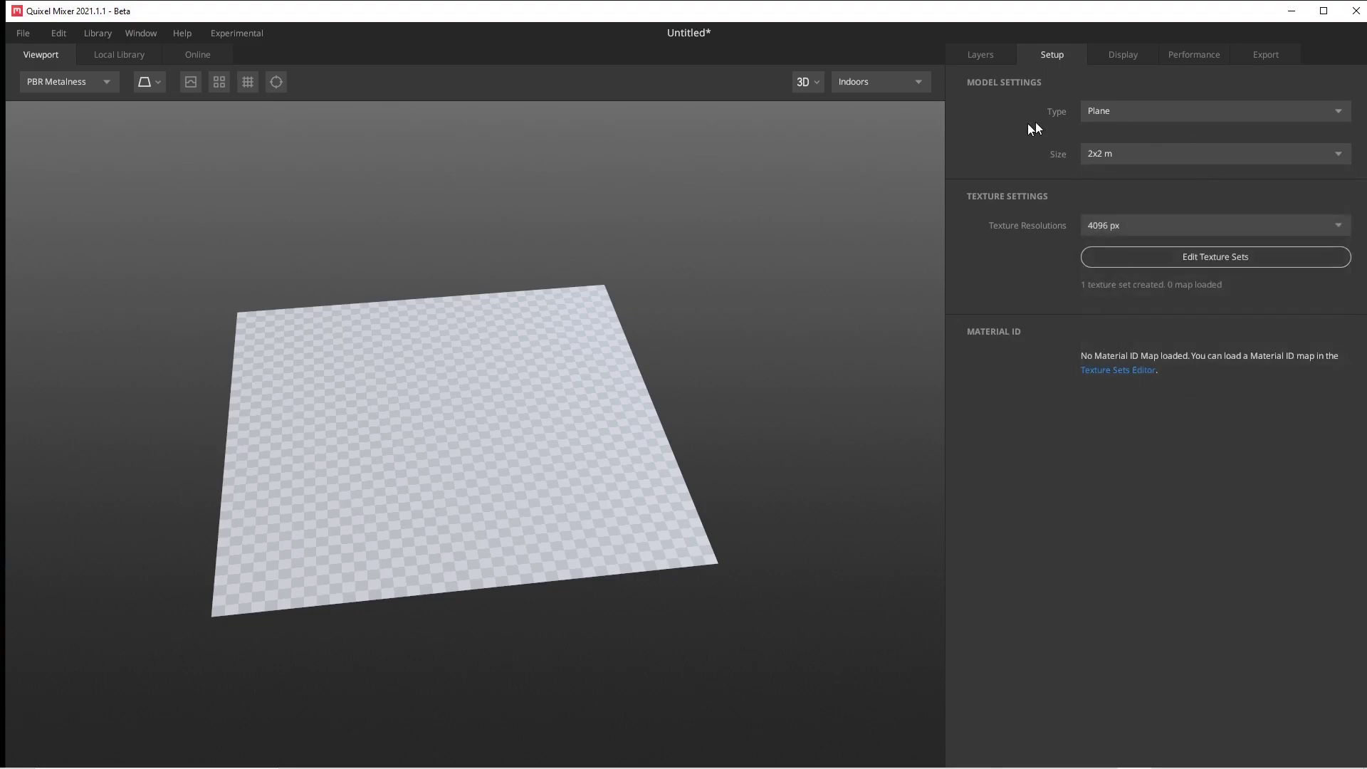
- Replace the plane with a custom model, loading the MONKEY mesh file from the Desktop
click(1215, 113)
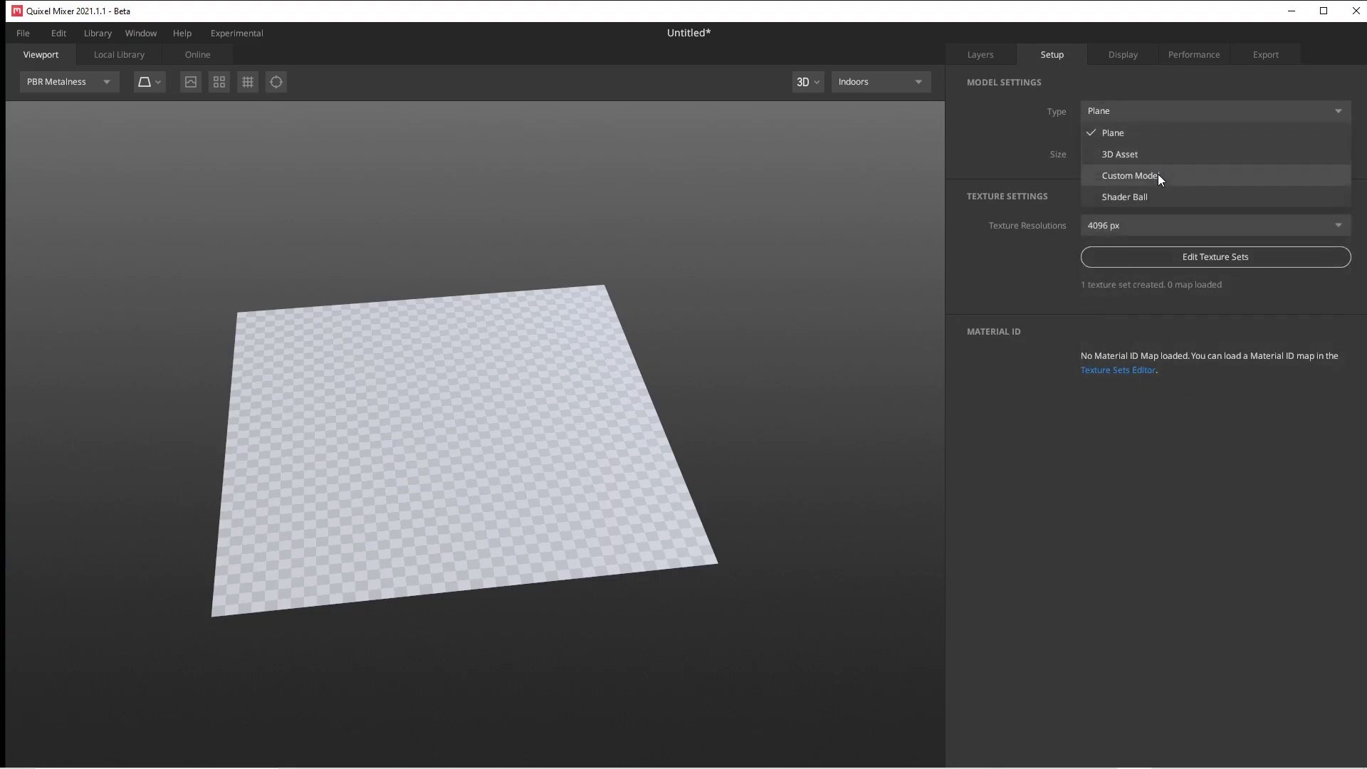
click(1159, 174)
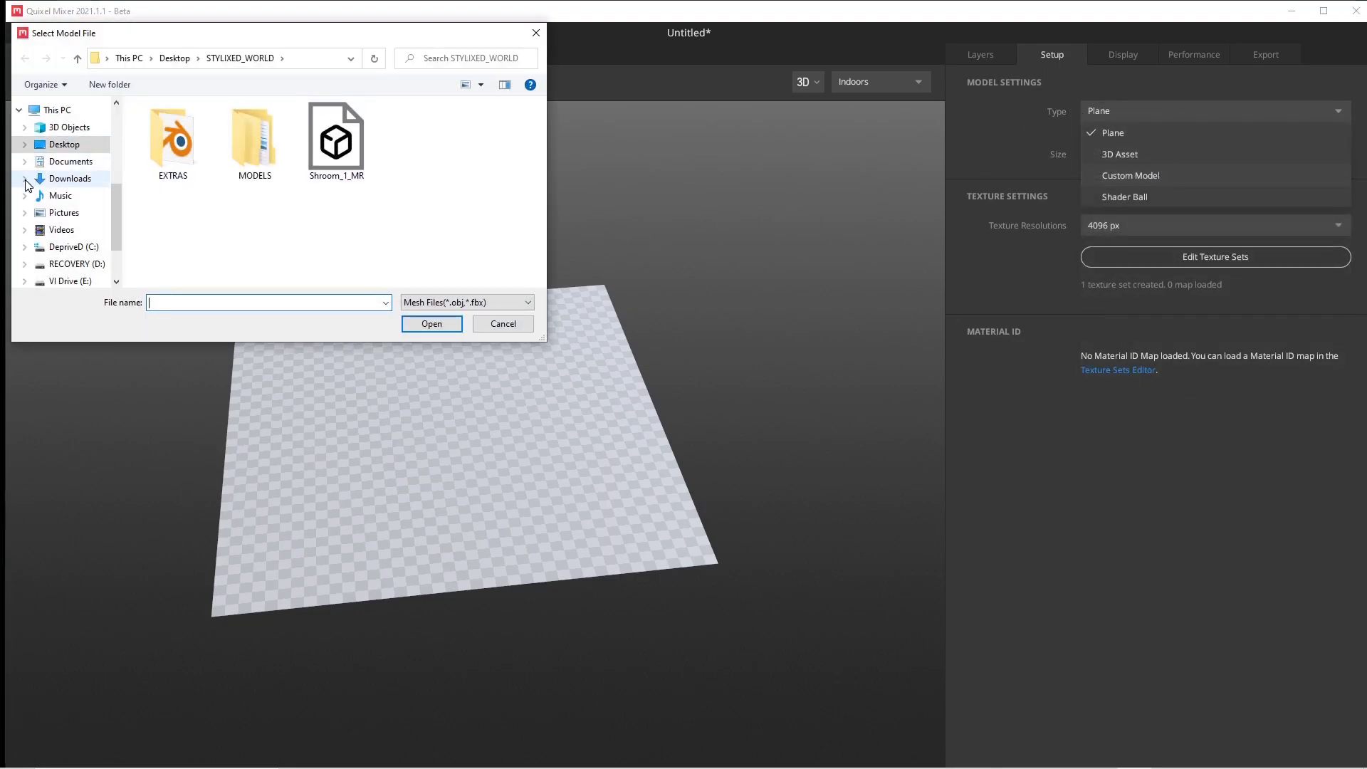
click(53, 145)
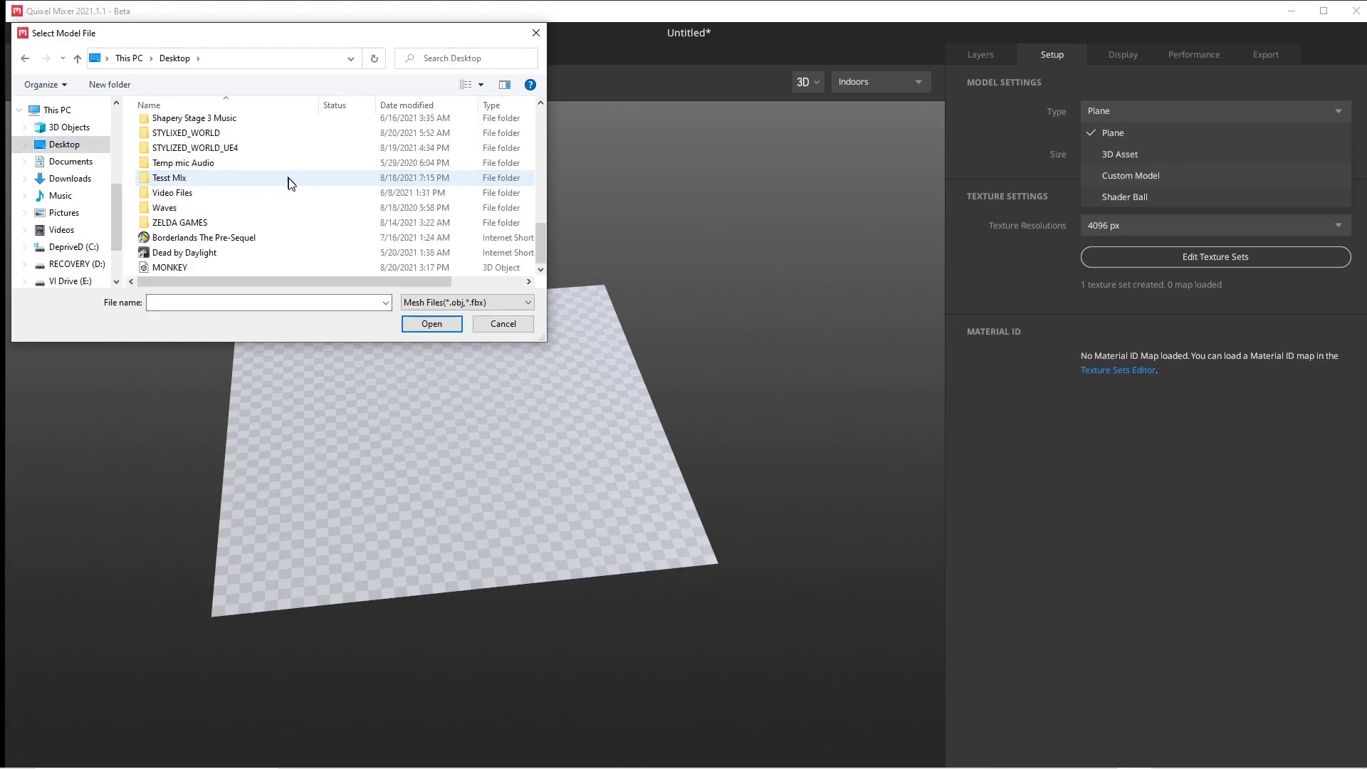
double_click(238, 267)
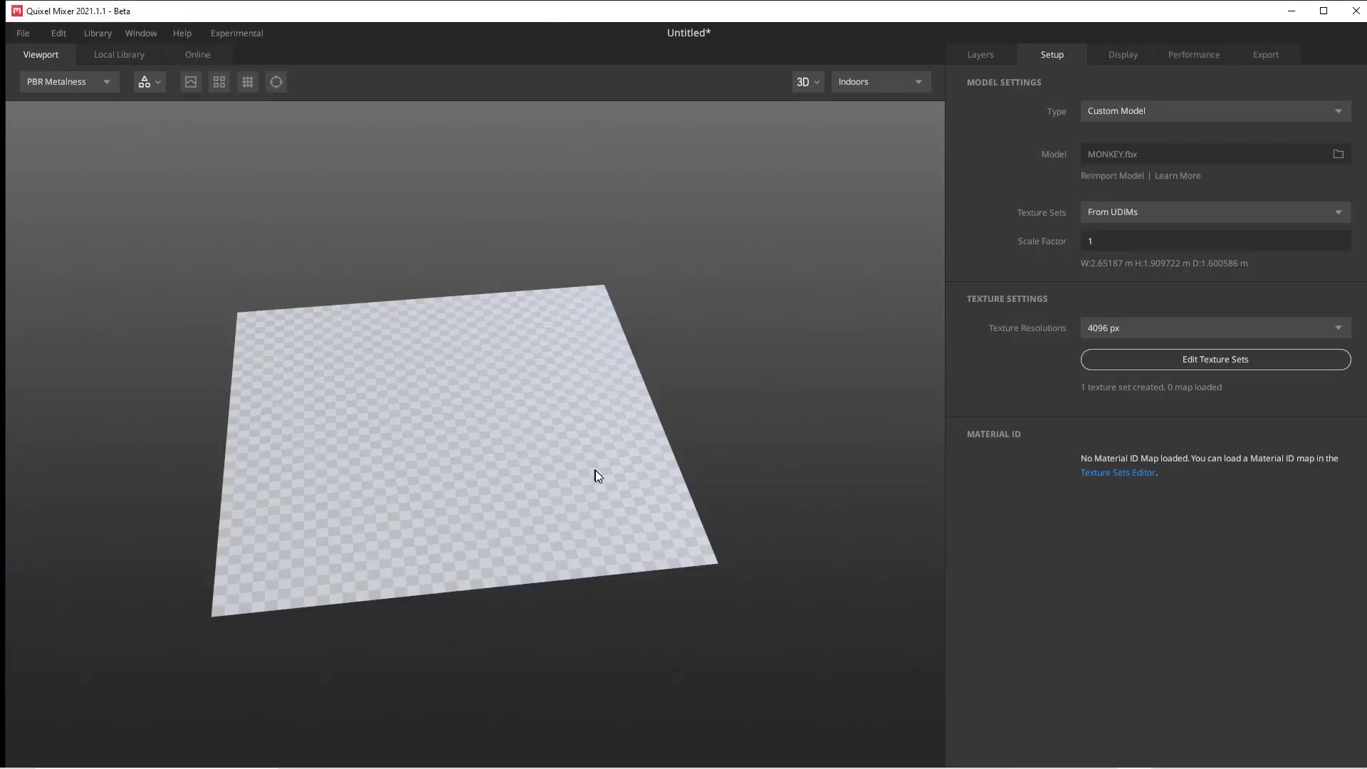
- Examine the untextured monkey head from the front and side, and check the mix's layer stack
mouse_move(549, 458)
mouse_down()
mouse_move(650, 426)
mouse_move(482, 447)
mouse_move(683, 449)
mouse_move(600, 457)
mouse_move(605, 402)
mouse_move(576, 441)
mouse_move(510, 445)
mouse_move(561, 421)
mouse_move(570, 482)
mouse_move(584, 457)
mouse_move(629, 467)
mouse_move(557, 476)
mouse_up()
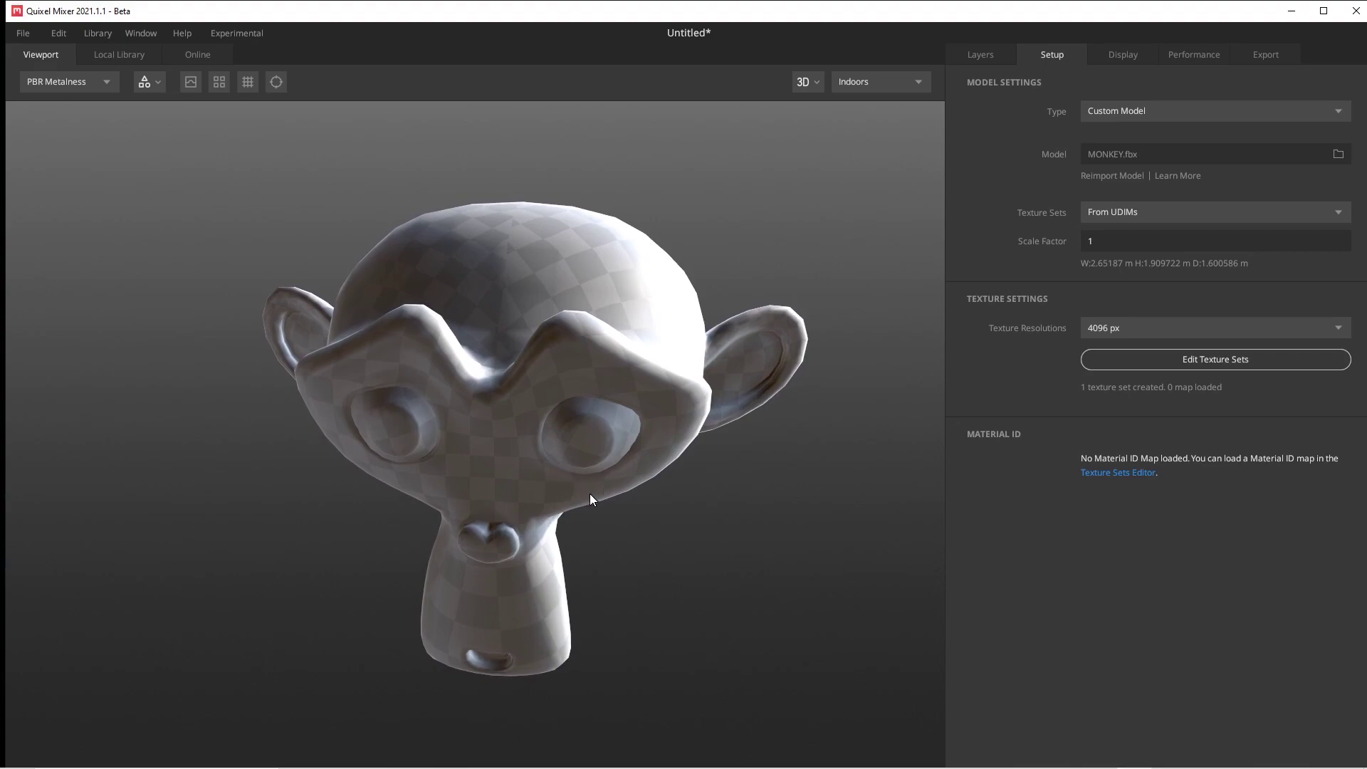
drag(654, 502, 611, 499)
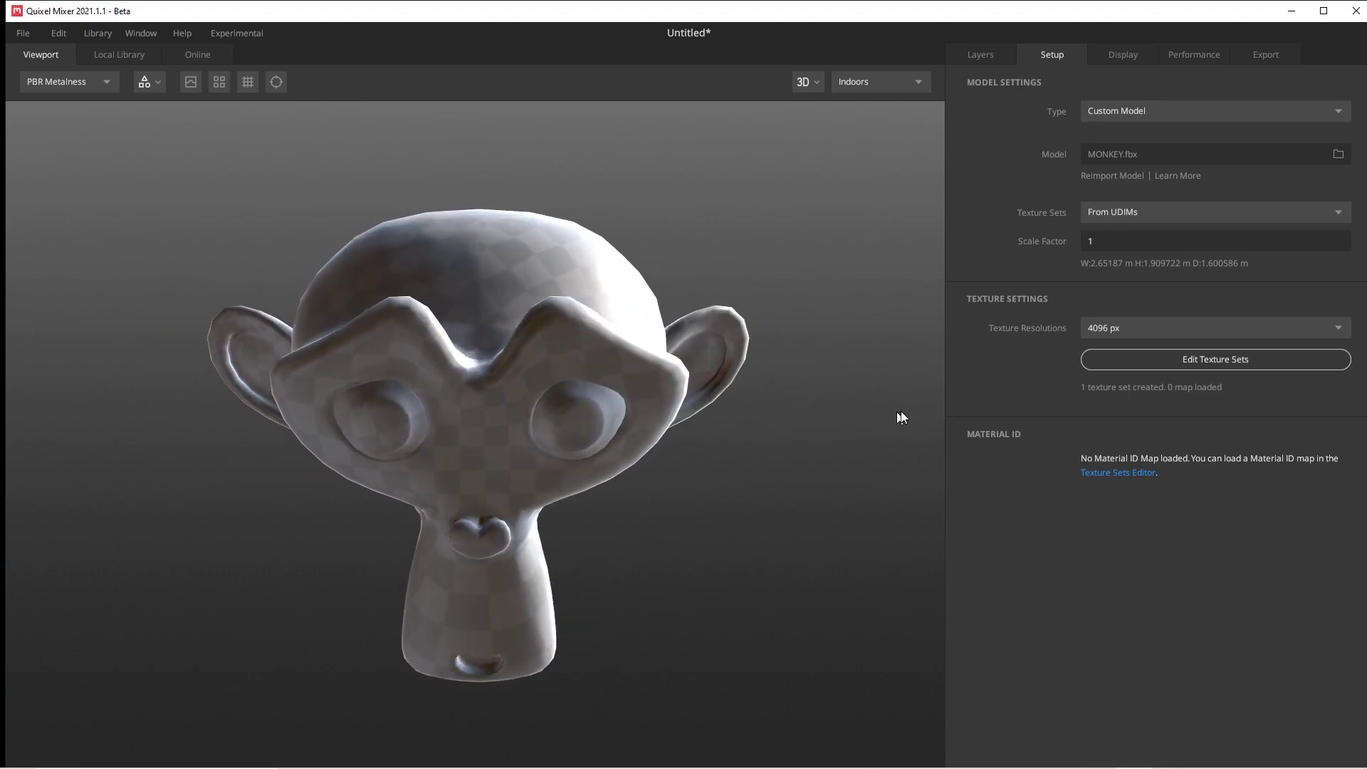
drag(796, 432, 649, 432)
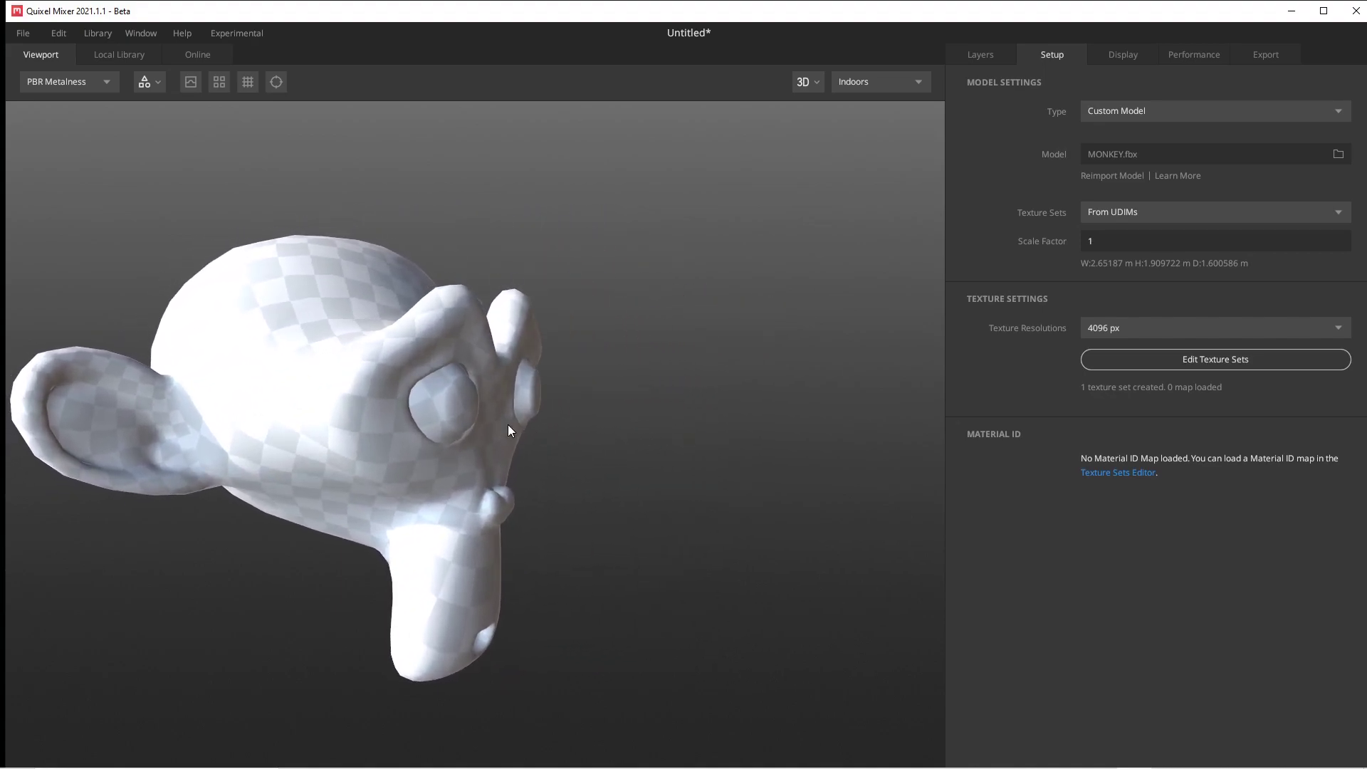
drag(509, 427, 583, 443)
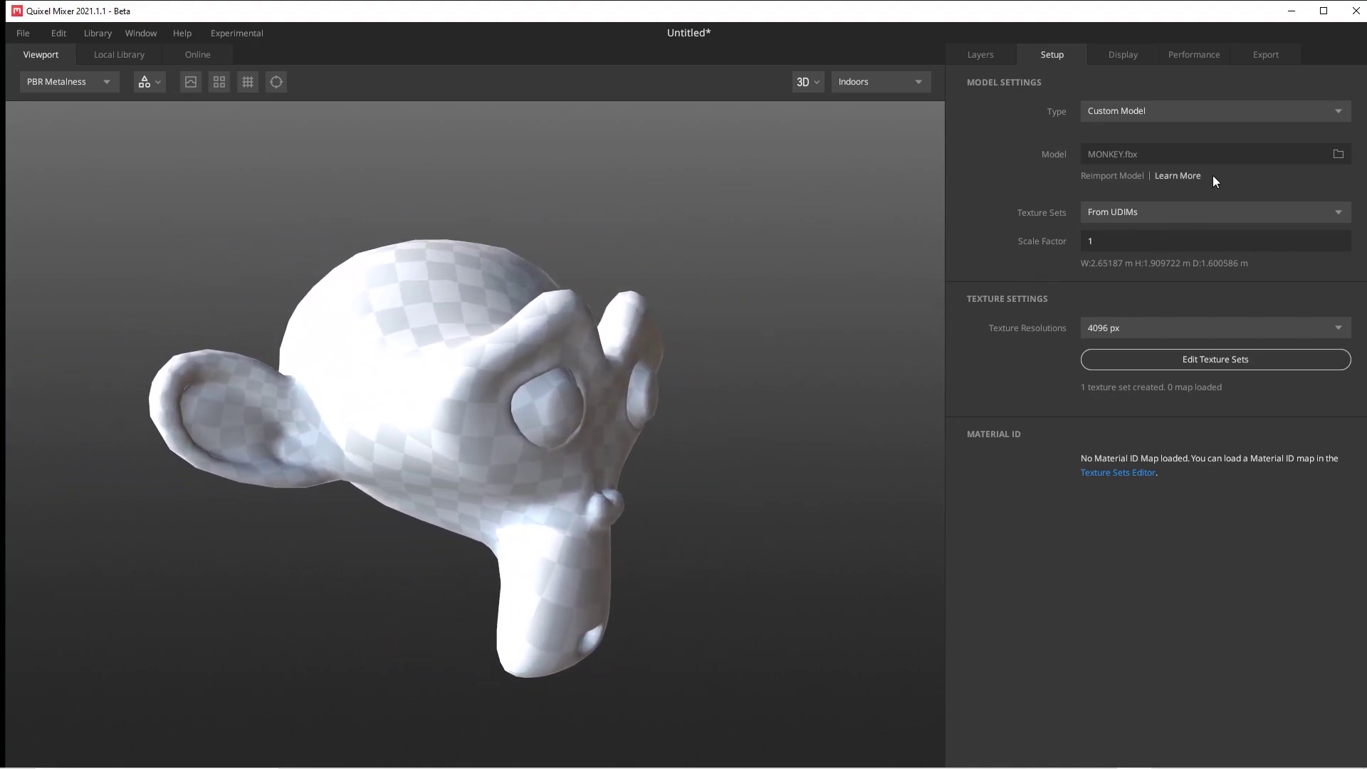
drag(688, 391, 830, 323)
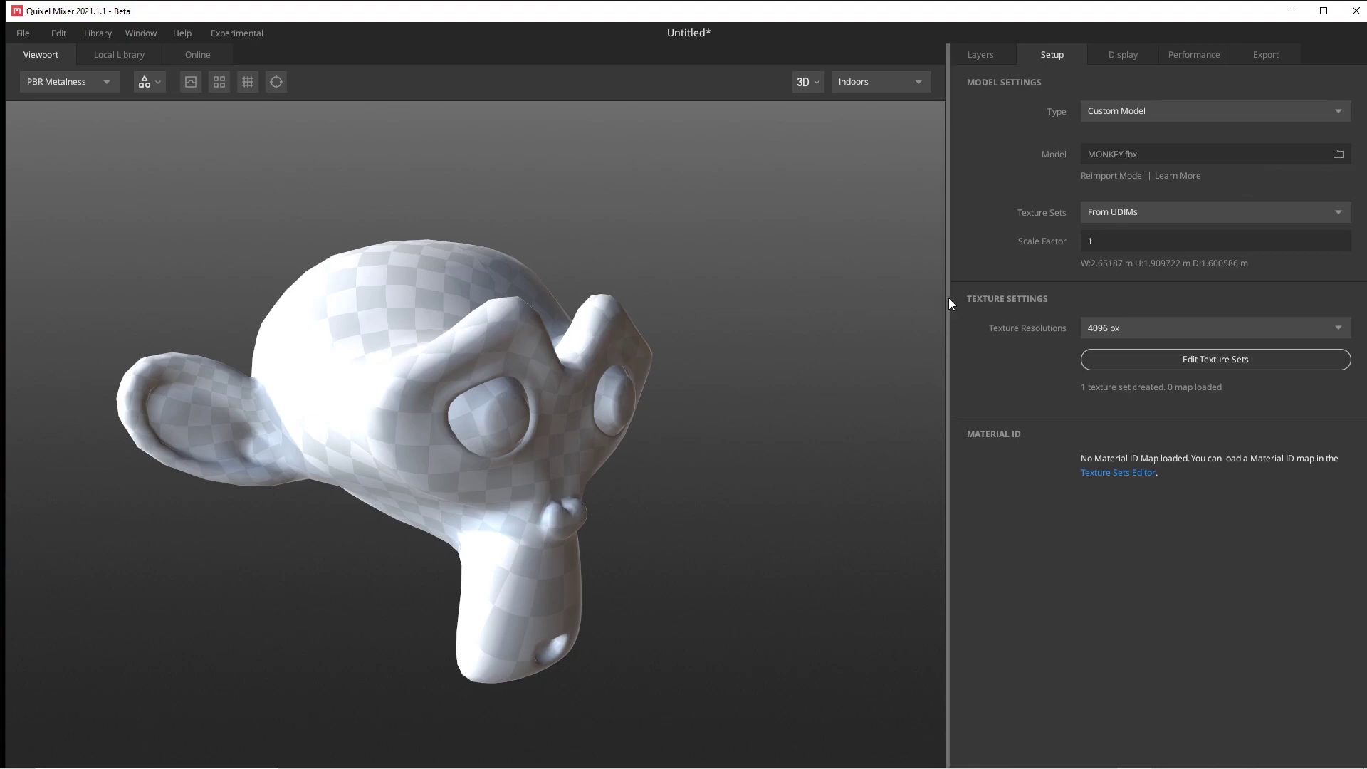
click(995, 56)
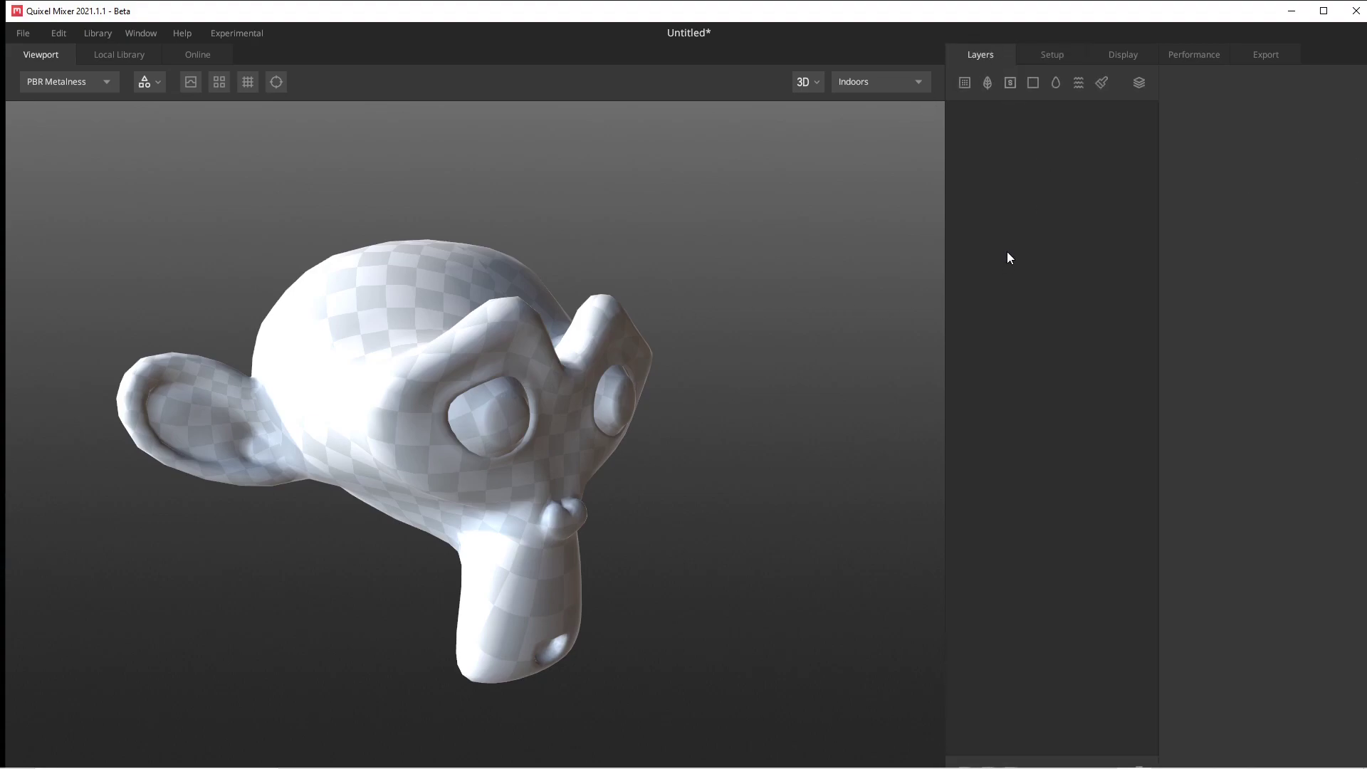
drag(630, 372, 487, 422)
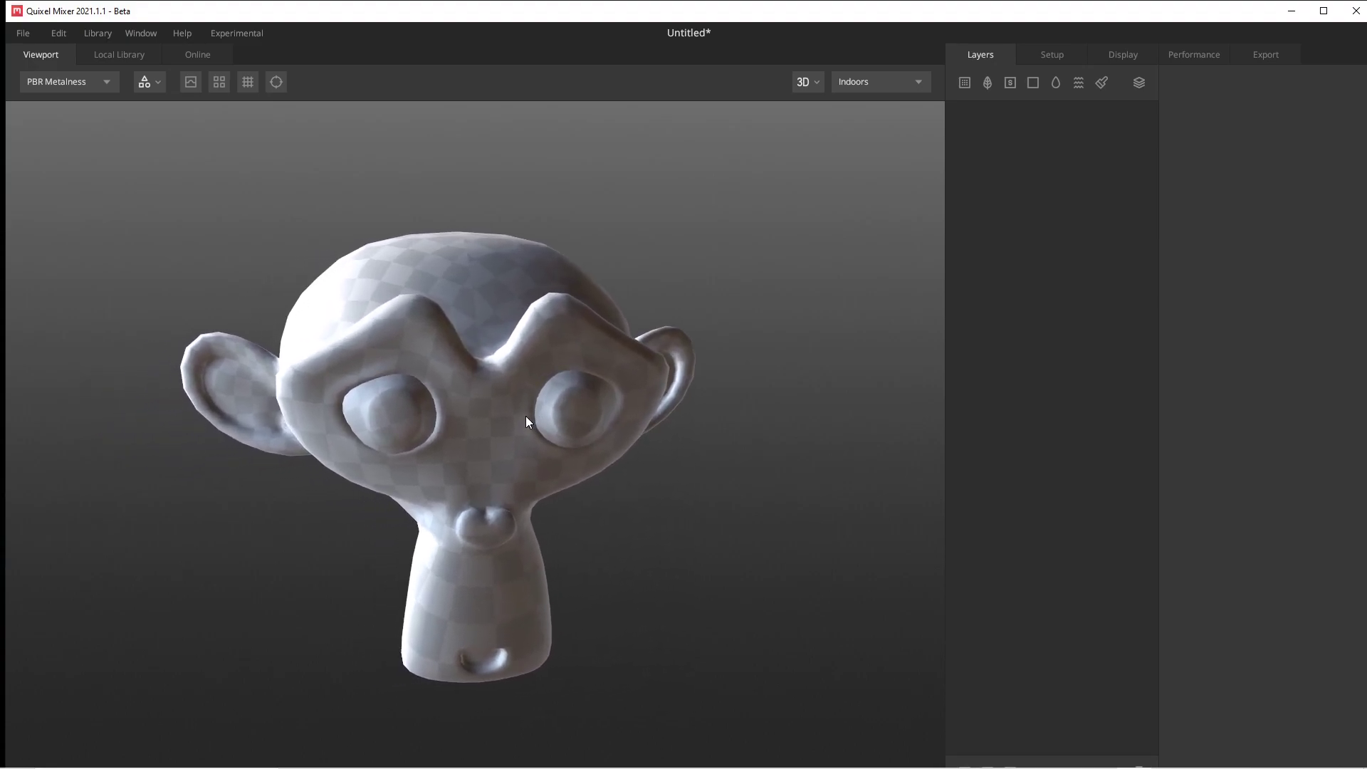
drag(527, 421, 685, 445)
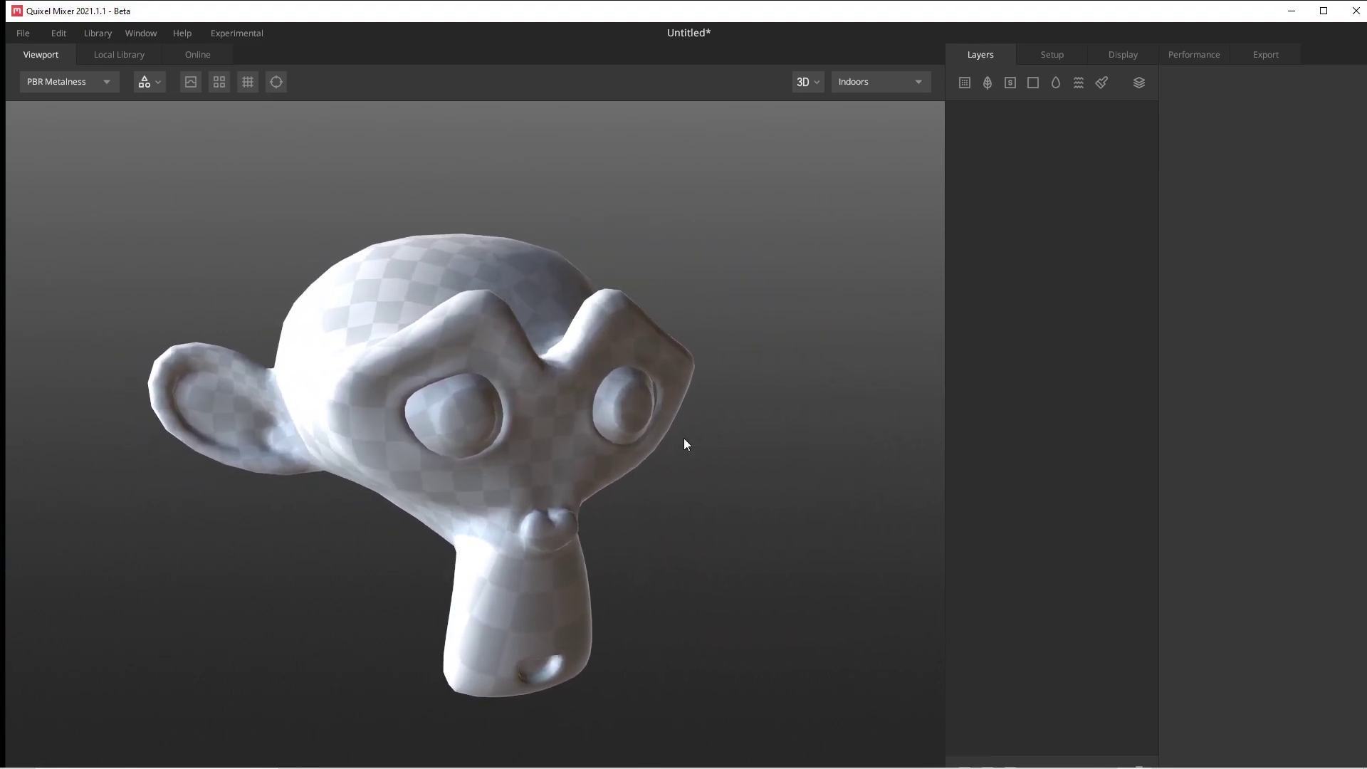
click(1025, 50)
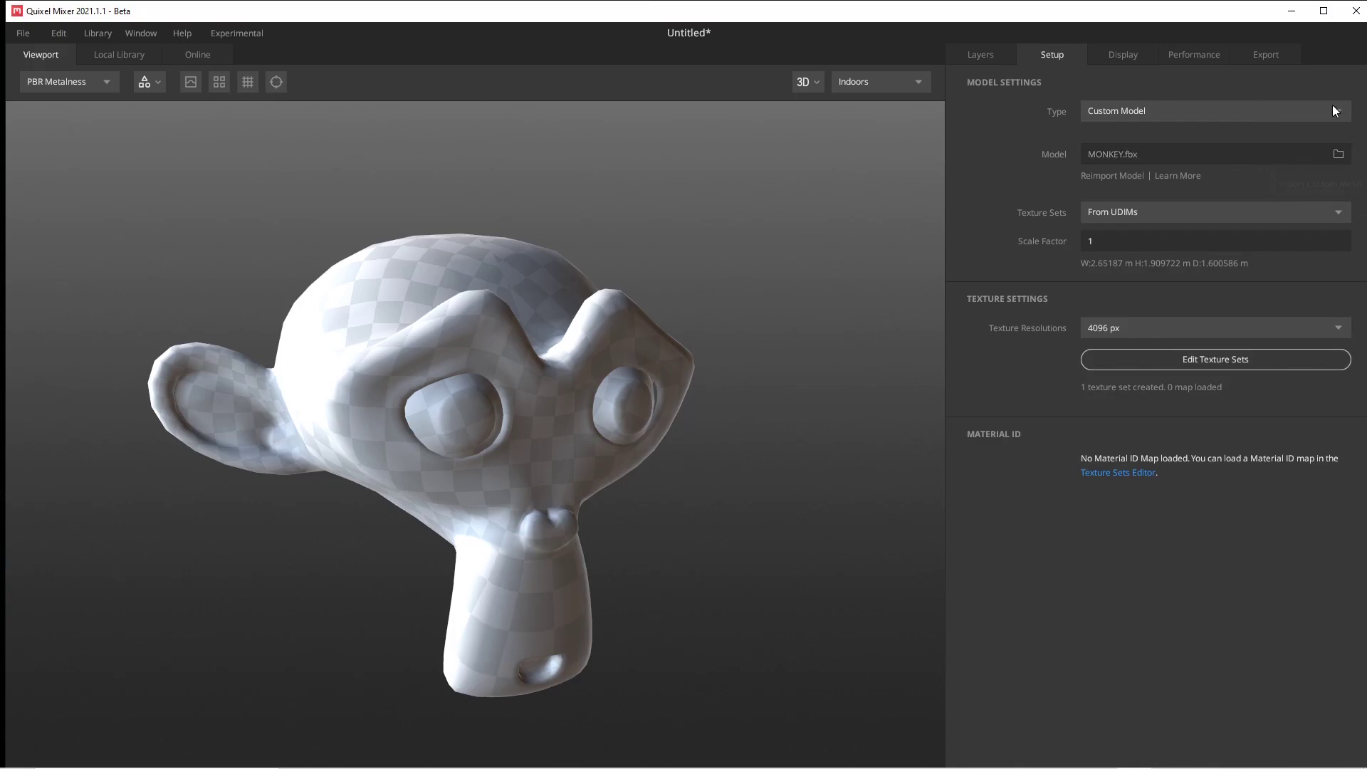
- Inspect the checker pattern on the monkey's face both close up and from farther away
scroll(604, 390, up, 5)
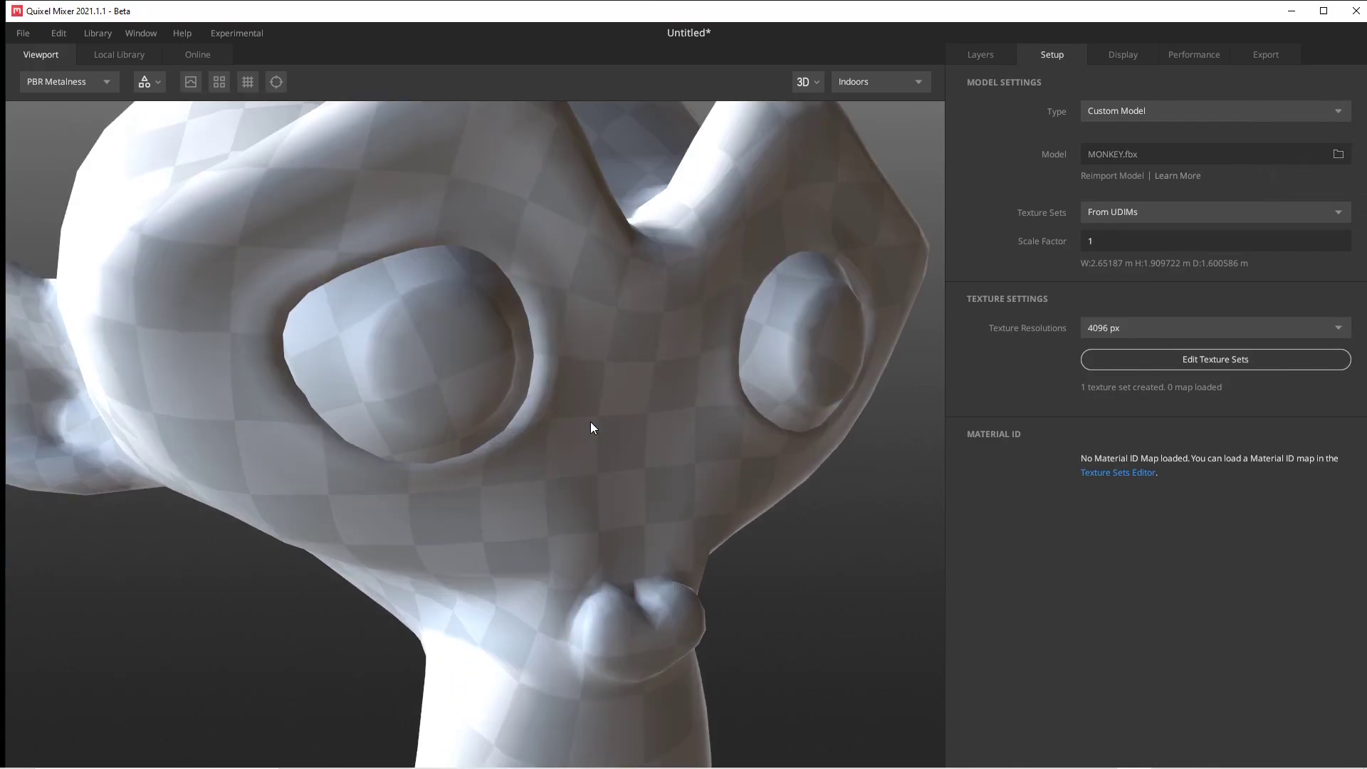
scroll(590, 427, down, 10)
drag(590, 427, 574, 490)
scroll(574, 490, up, 4)
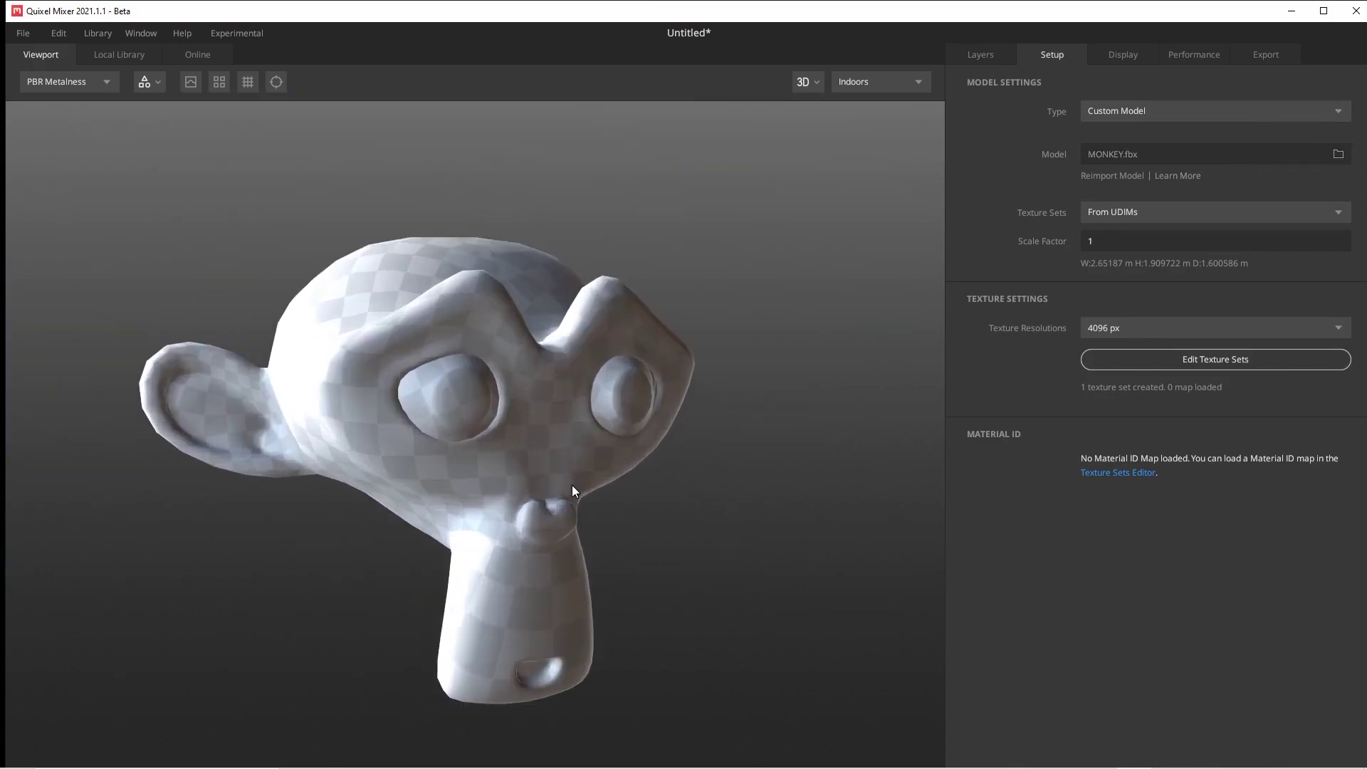
scroll(574, 490, up, 5)
scroll(574, 490, down, 5)
scroll(574, 490, up, 3)
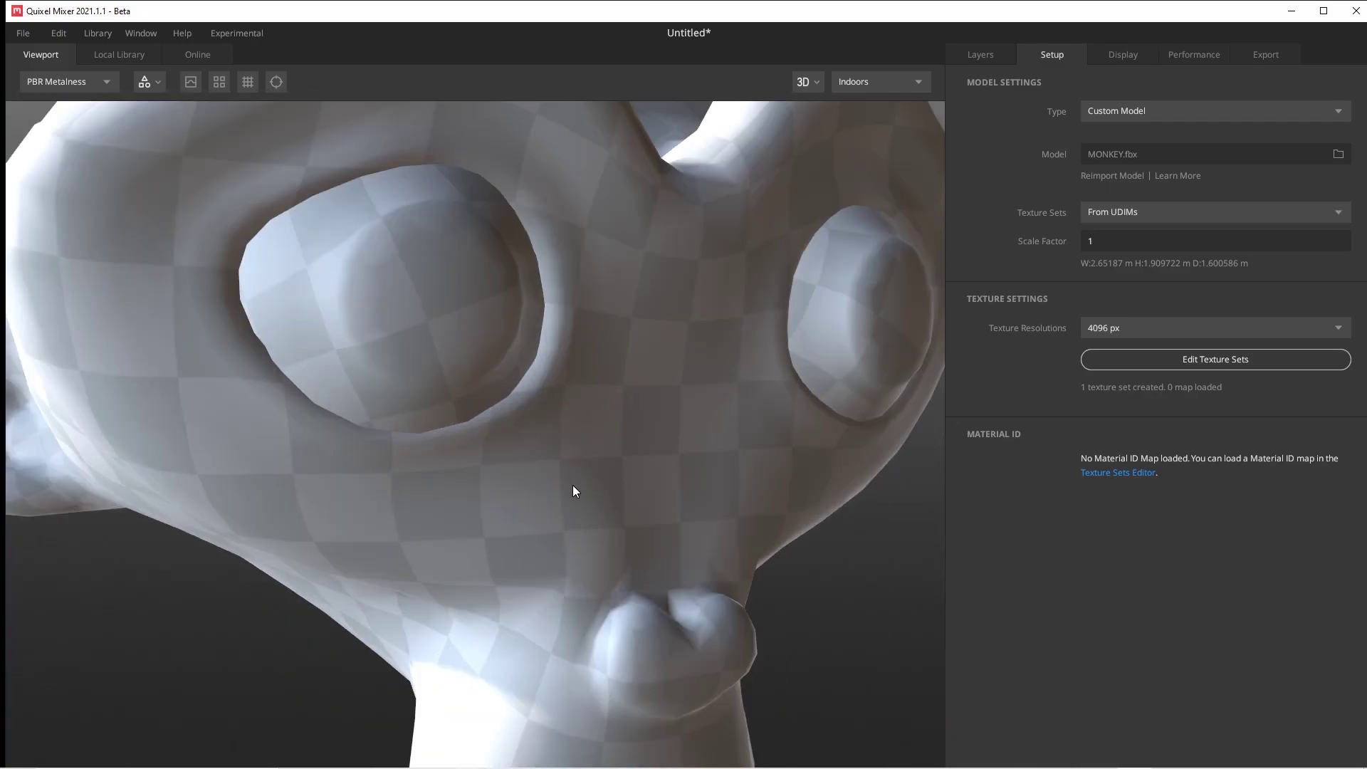
scroll(573, 487, down, 6)
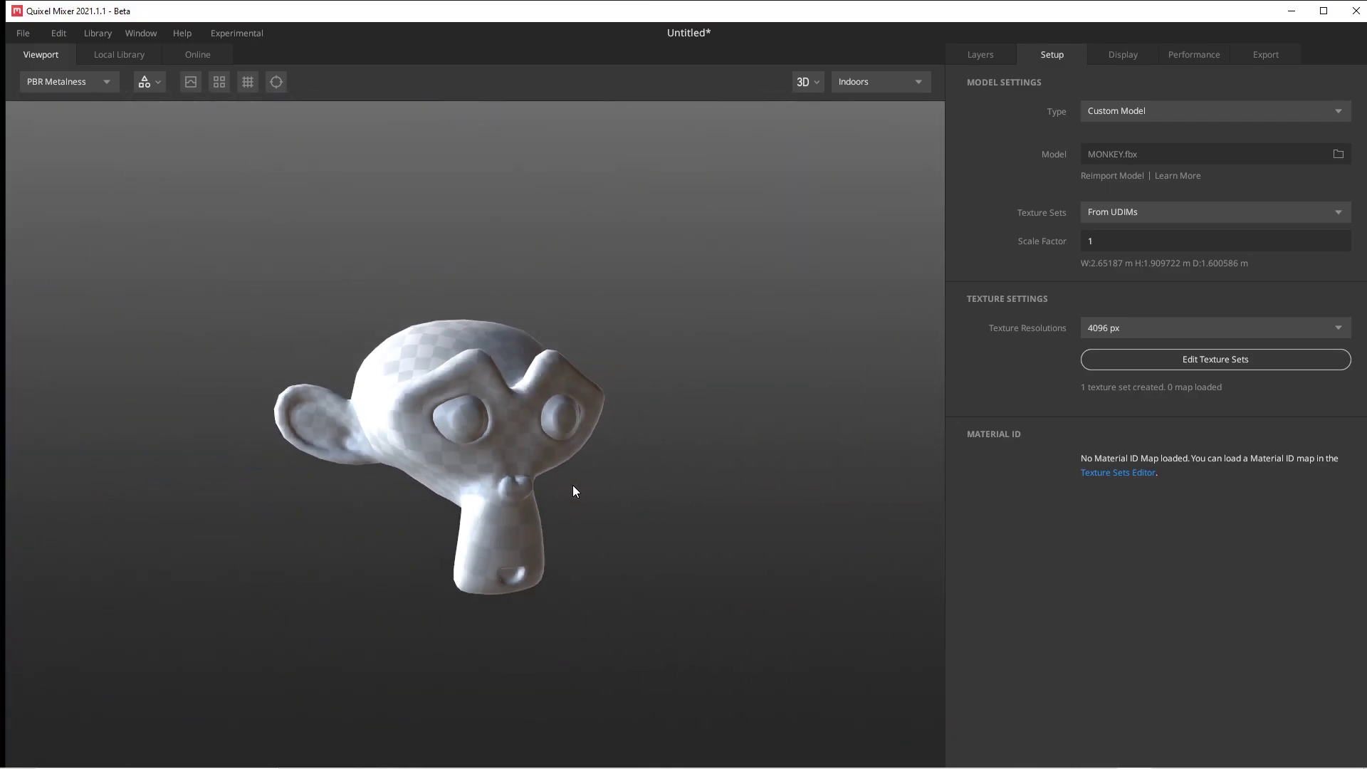
scroll(573, 491, up, 5)
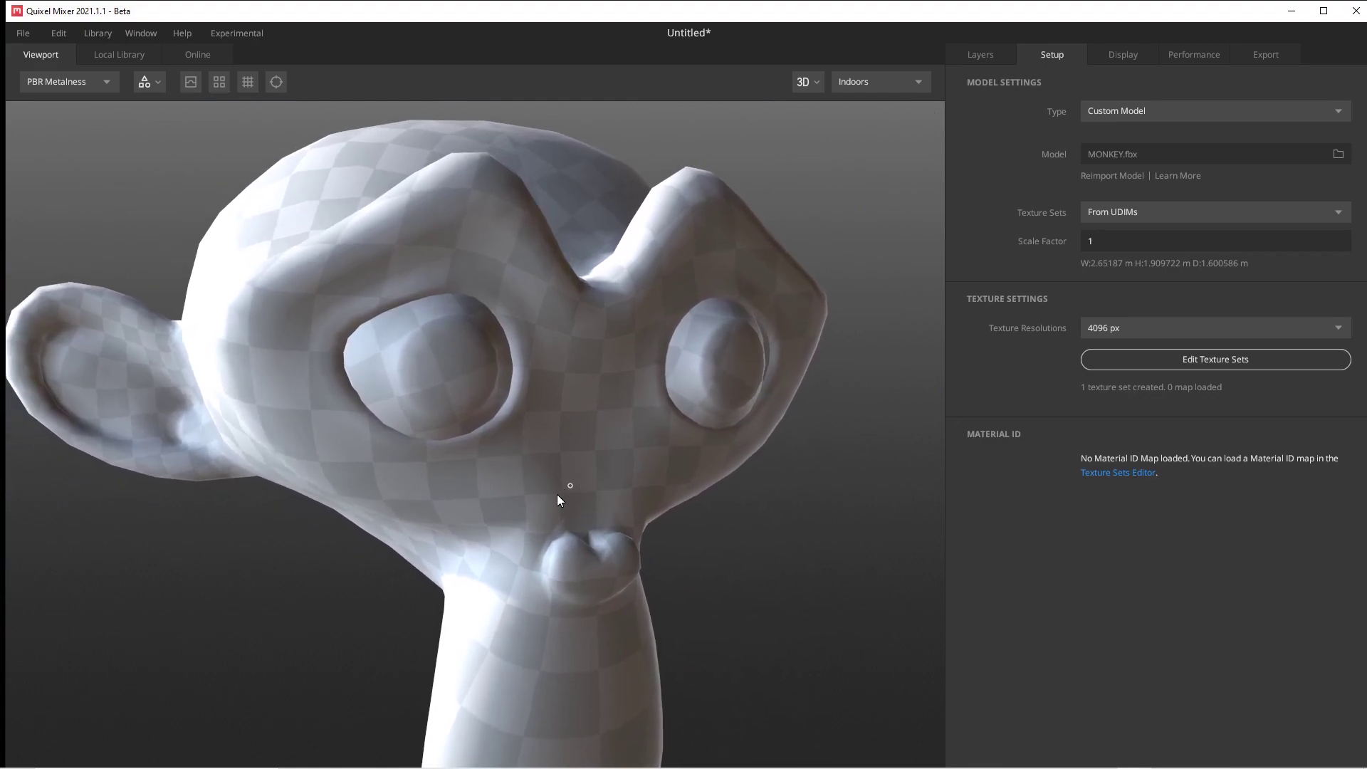
scroll(559, 496, down, 3)
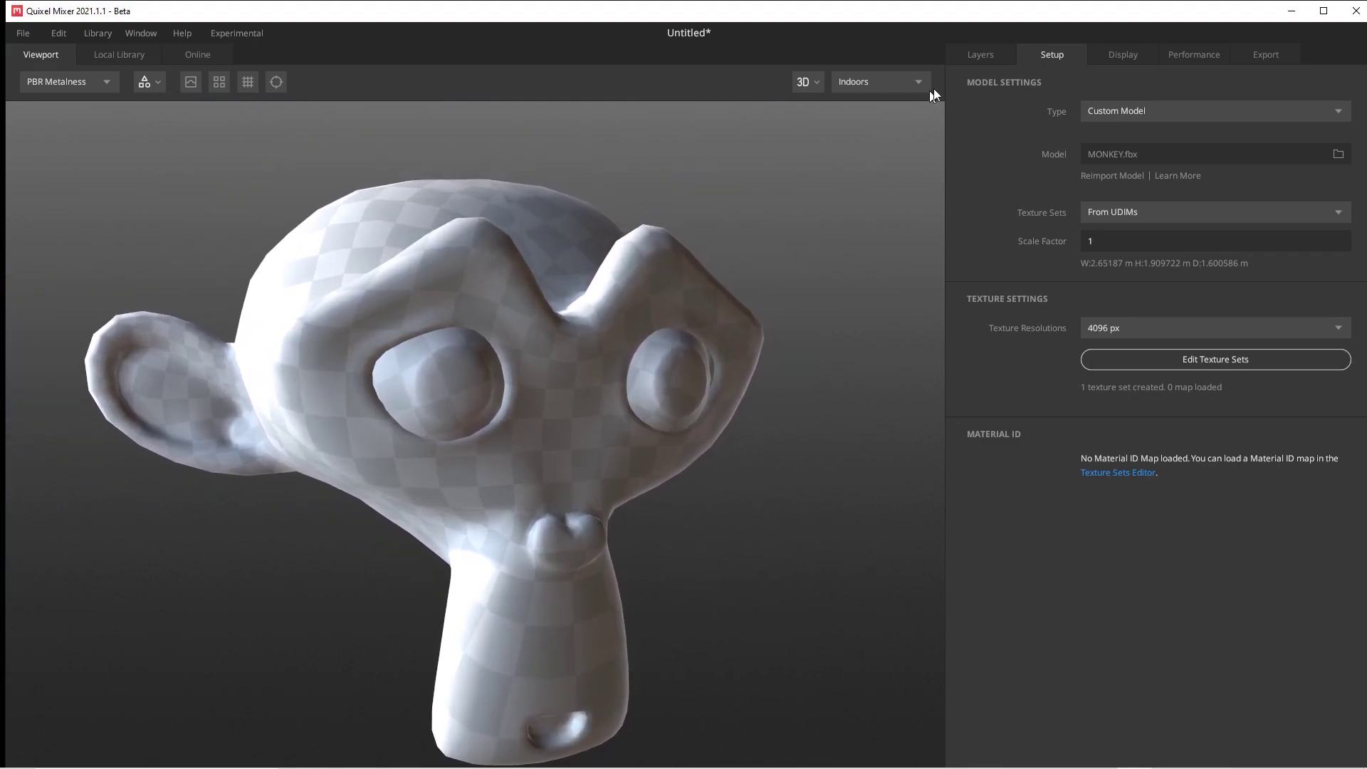
- Add a surface layer to the monkey using the Cracked Beach Rock material from the local library
click(987, 61)
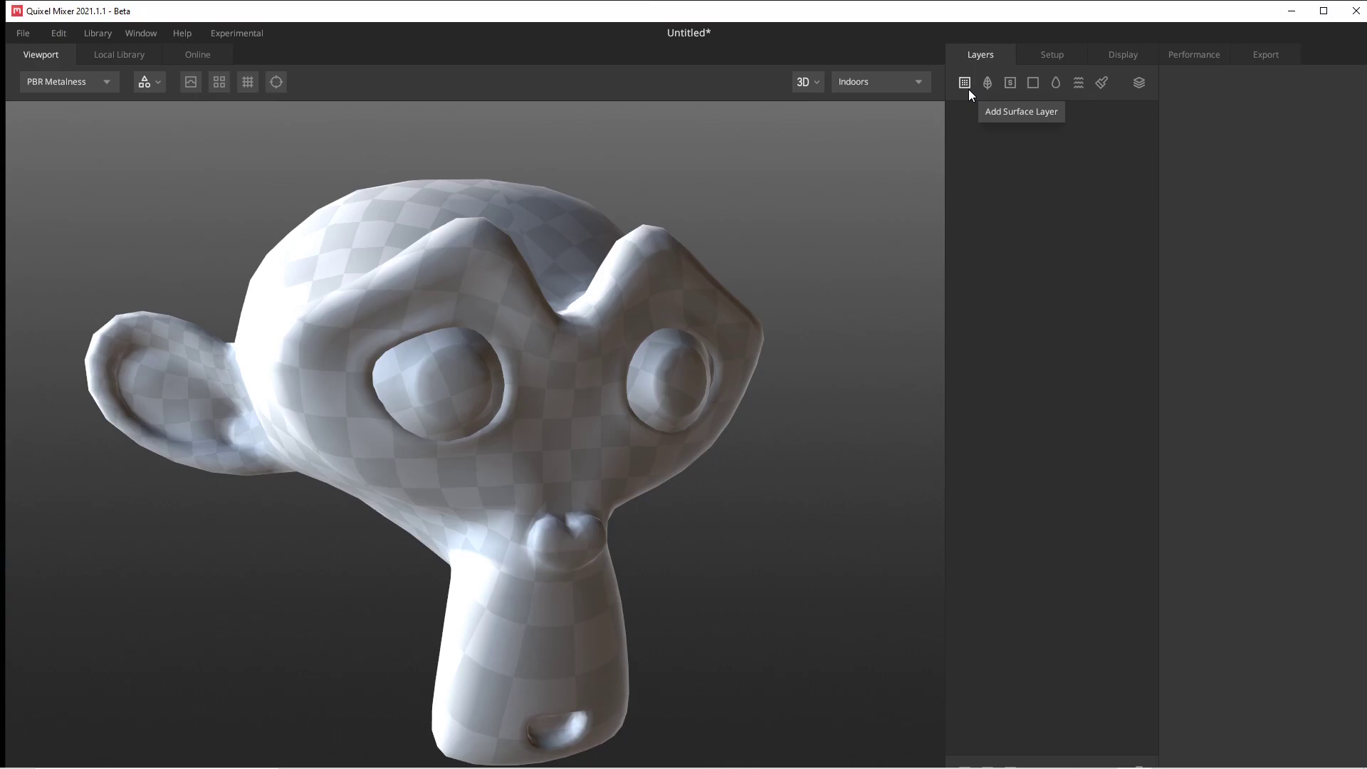
click(968, 89)
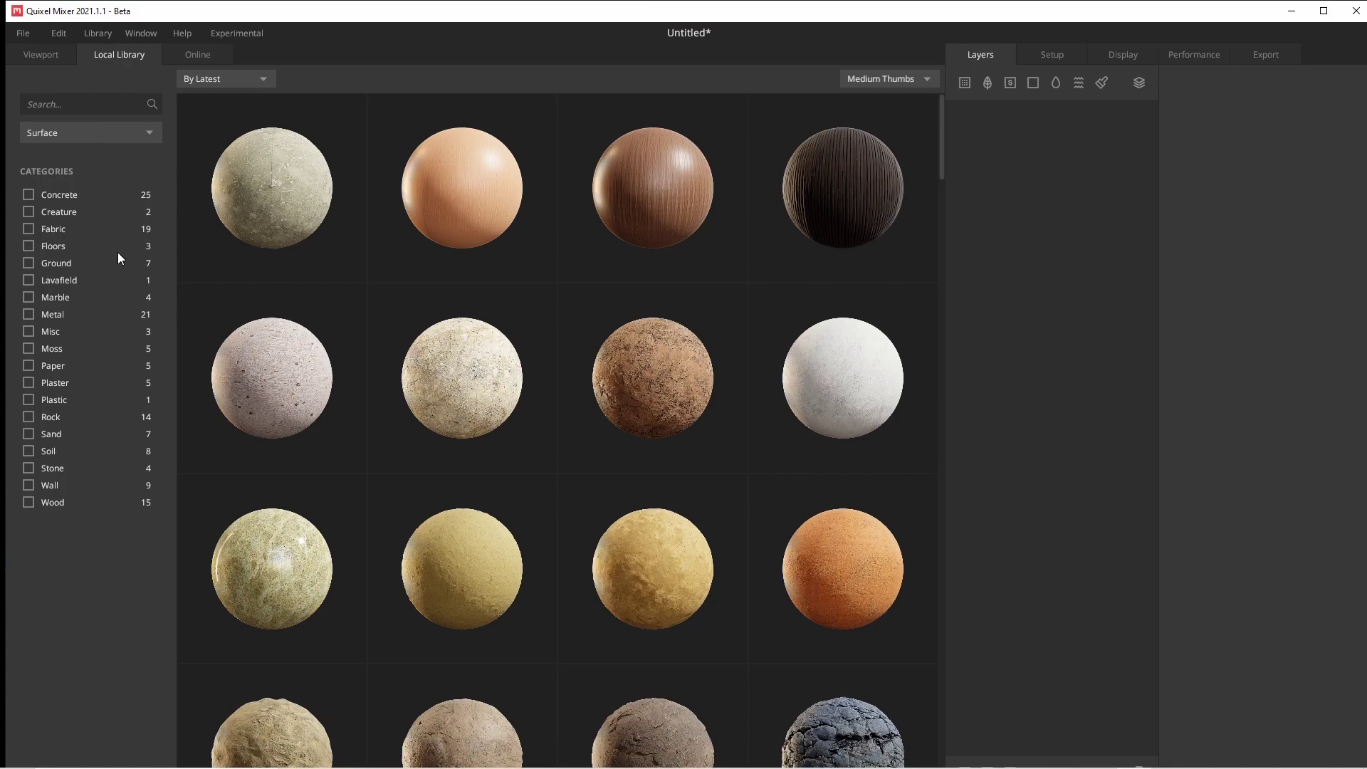
scroll(523, 327, down, 5)
scroll(588, 385, up, 1)
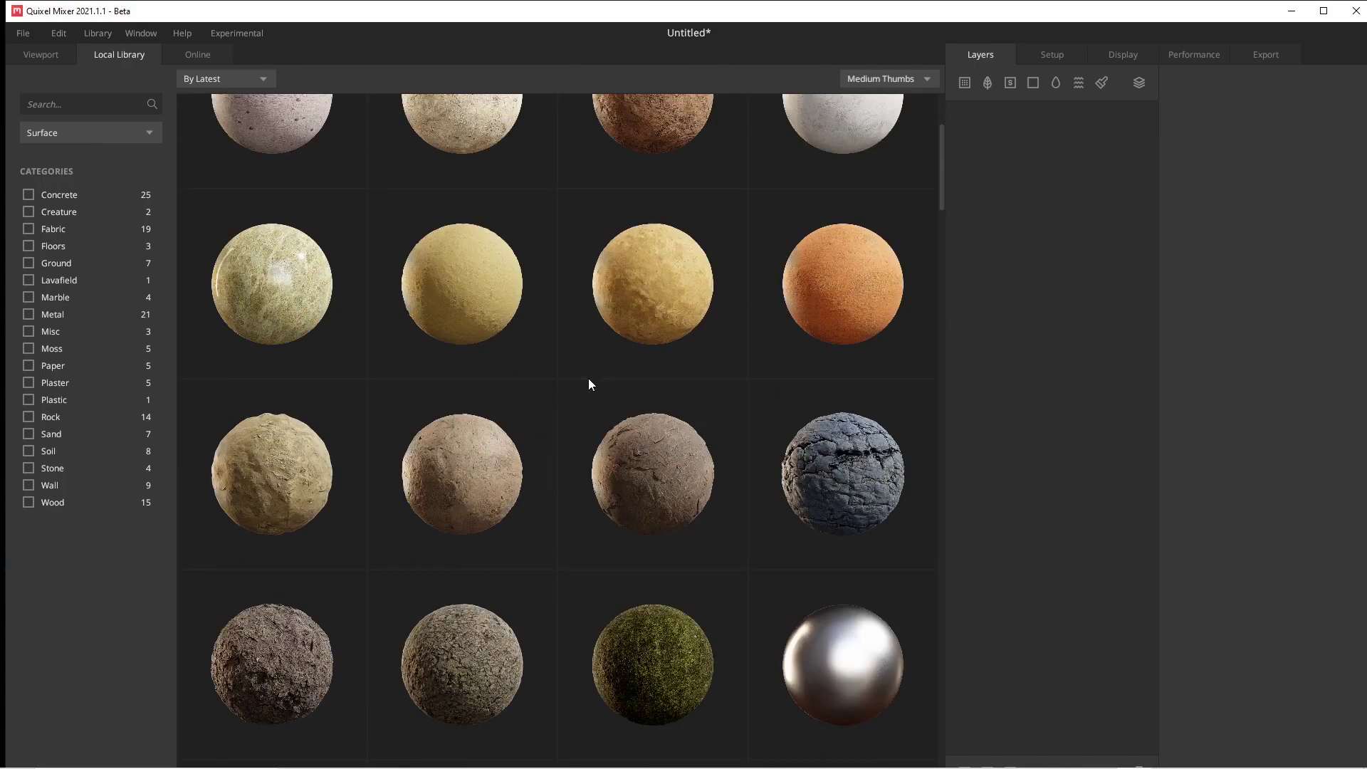
click(805, 452)
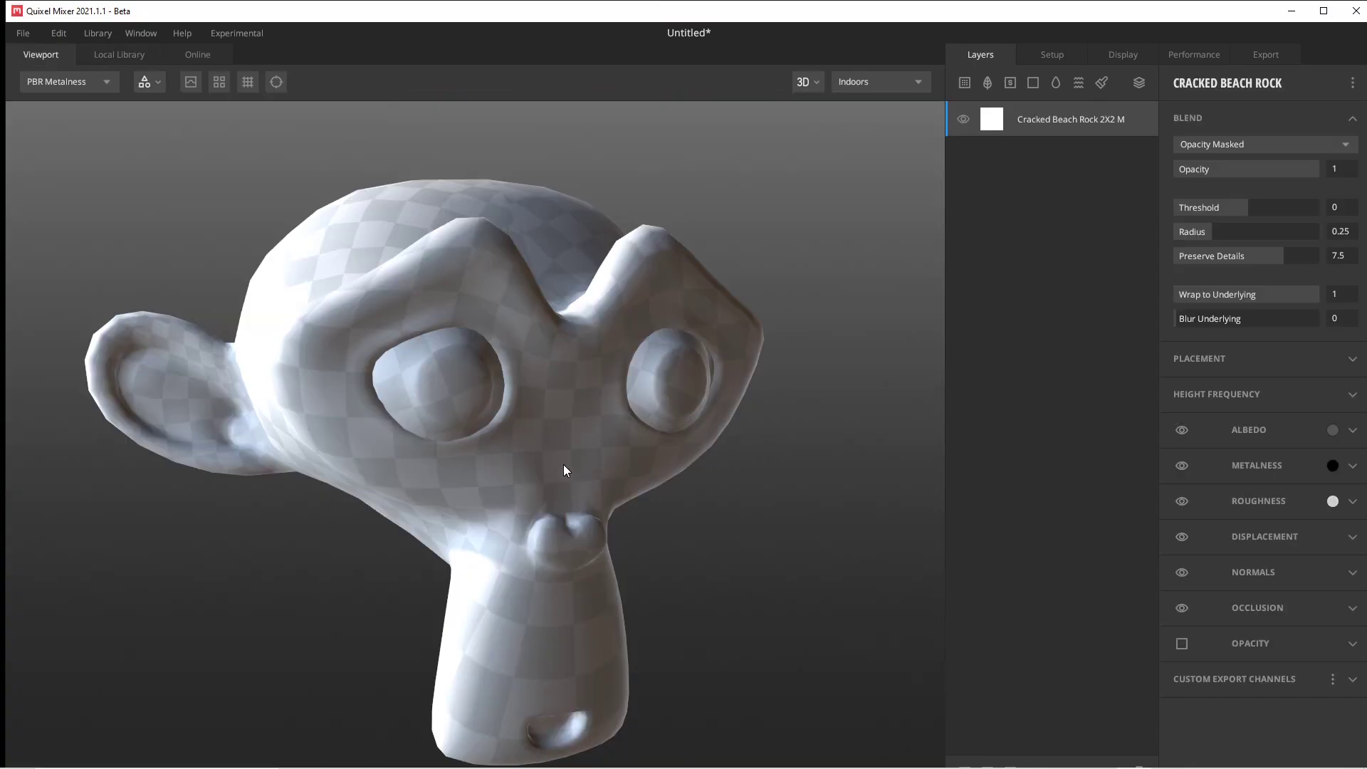
- Examine how the cracked rock surface covers the monkey's face, ears and side, at different distances
scroll(566, 470, down, 3)
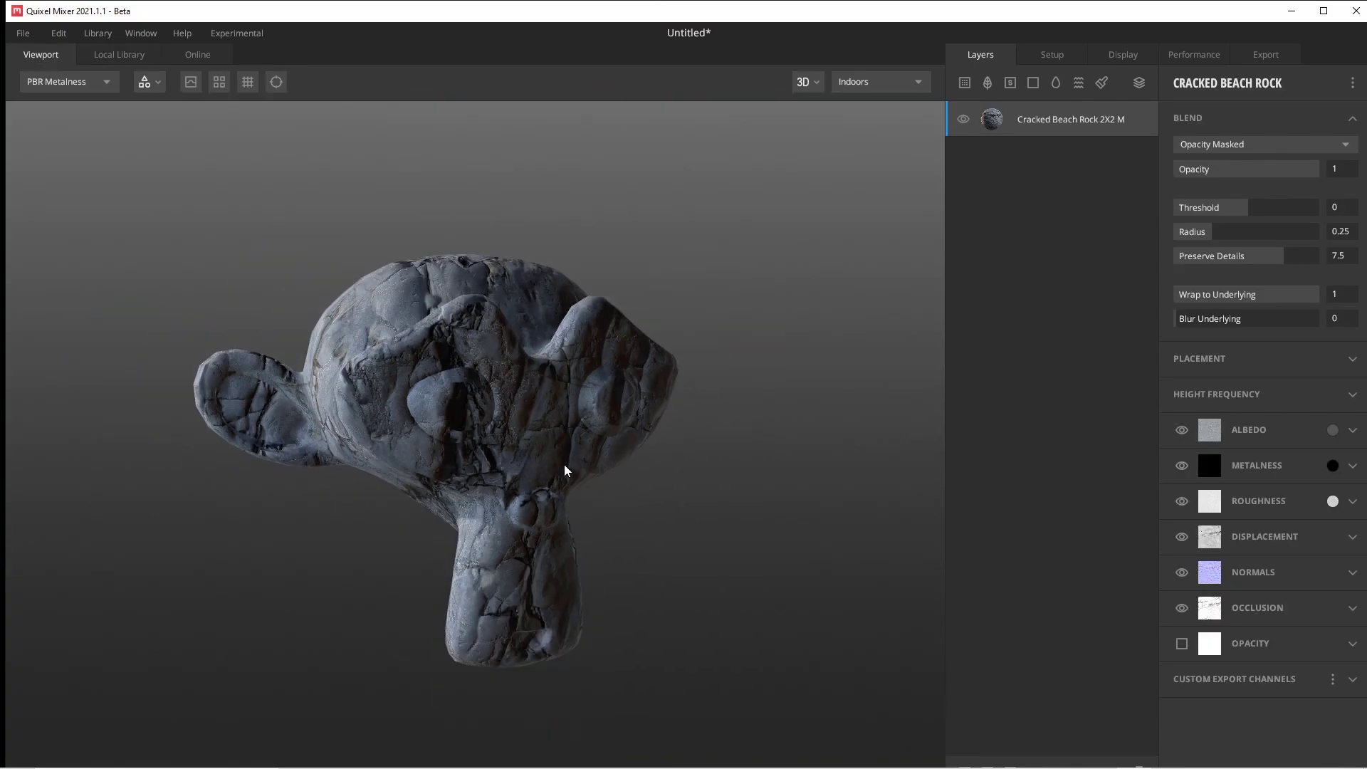
scroll(566, 469, up, 4)
drag(529, 475, 489, 484)
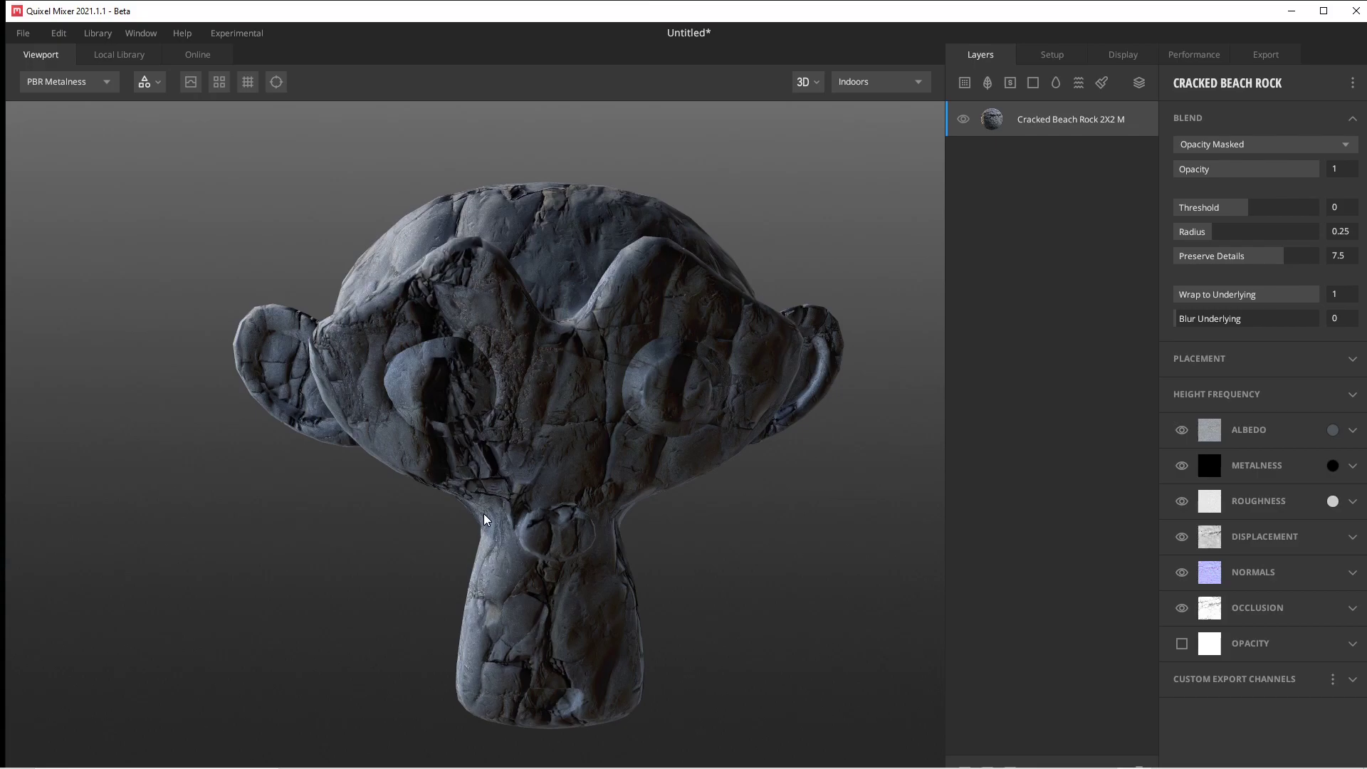
drag(484, 520, 485, 524)
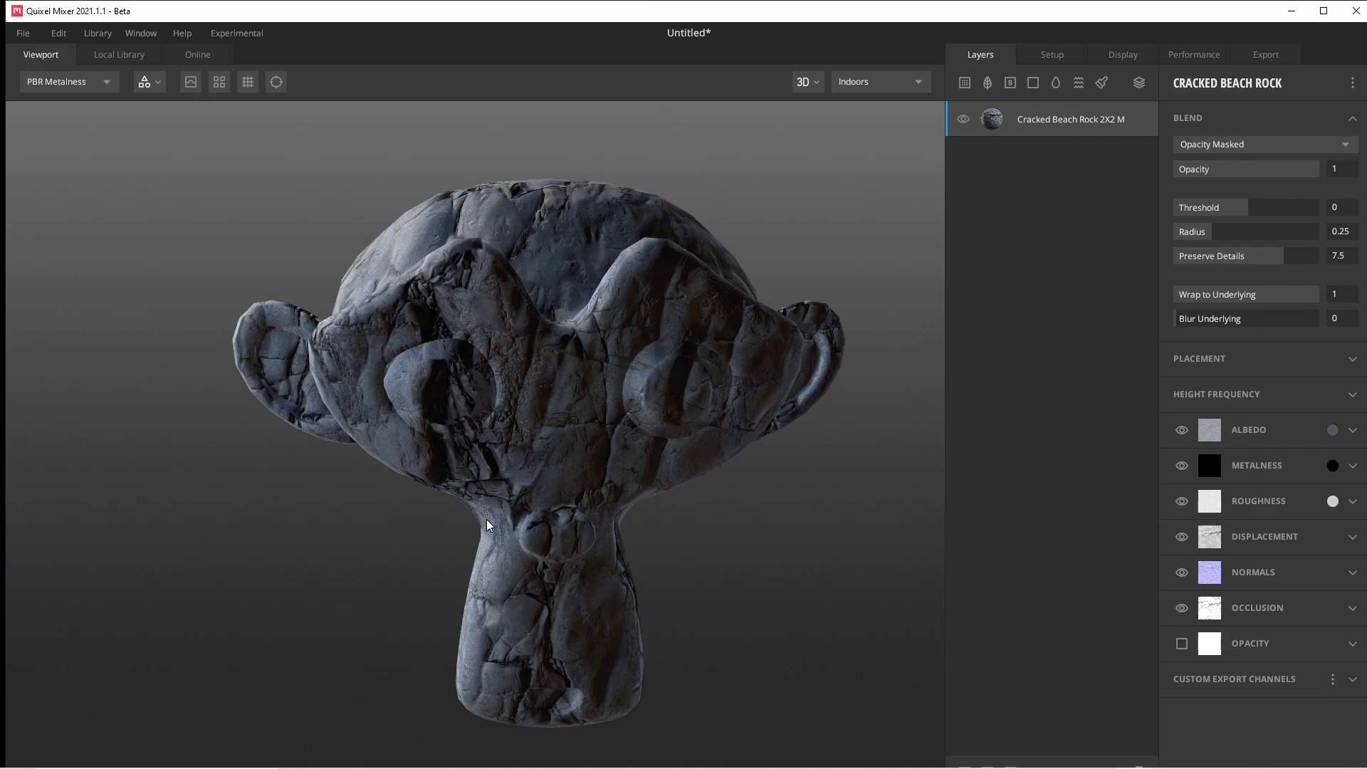
scroll(568, 442, up, 4)
scroll(569, 443, down, 8)
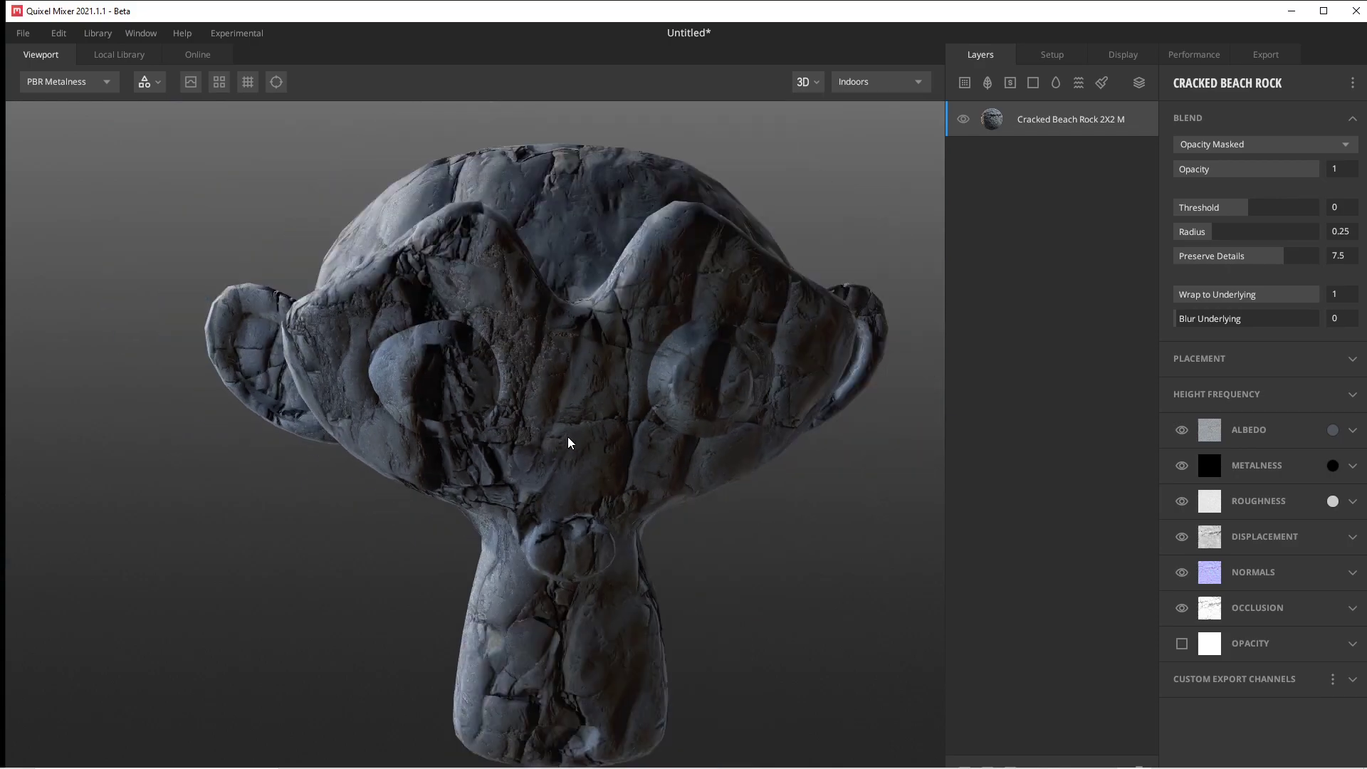
scroll(571, 442, up, 2)
drag(570, 445, 479, 479)
scroll(479, 473, up, 3)
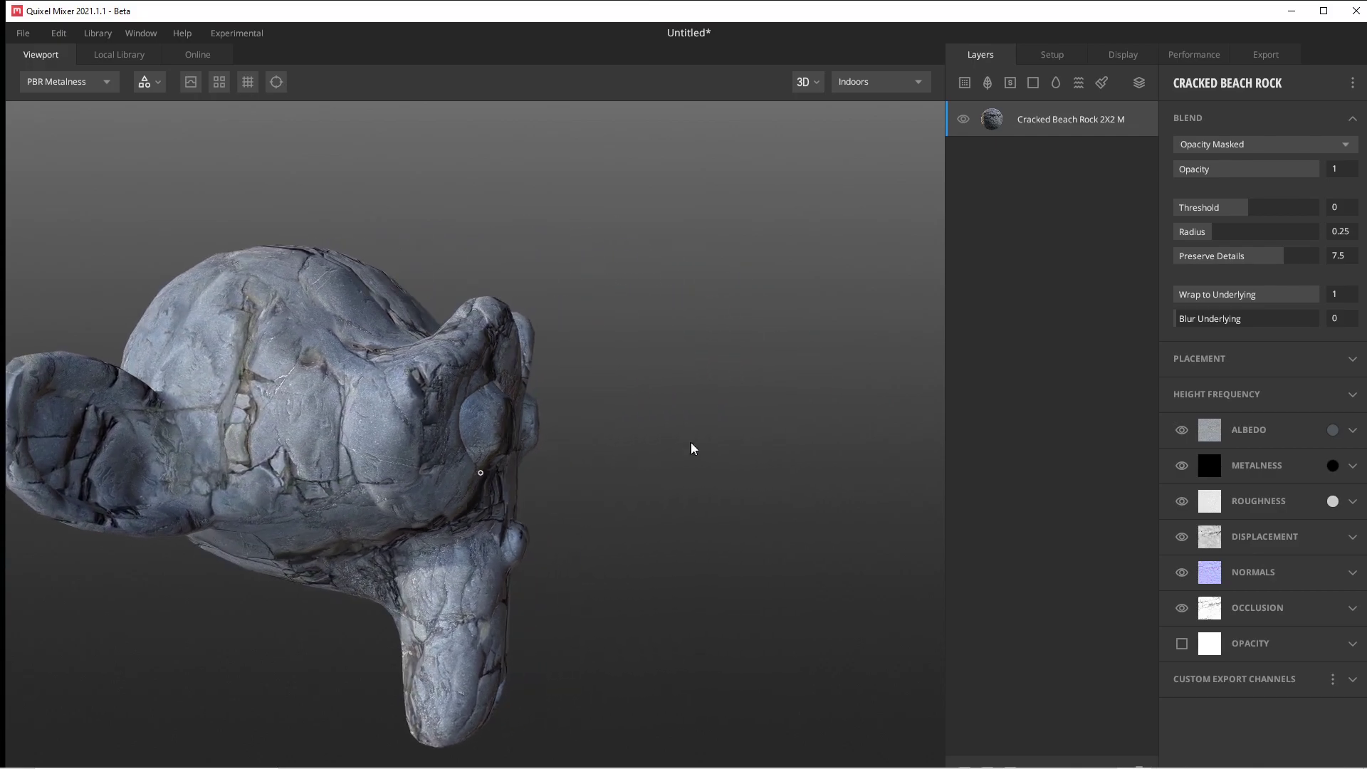
scroll(627, 459, down, 3)
drag(561, 470, 455, 479)
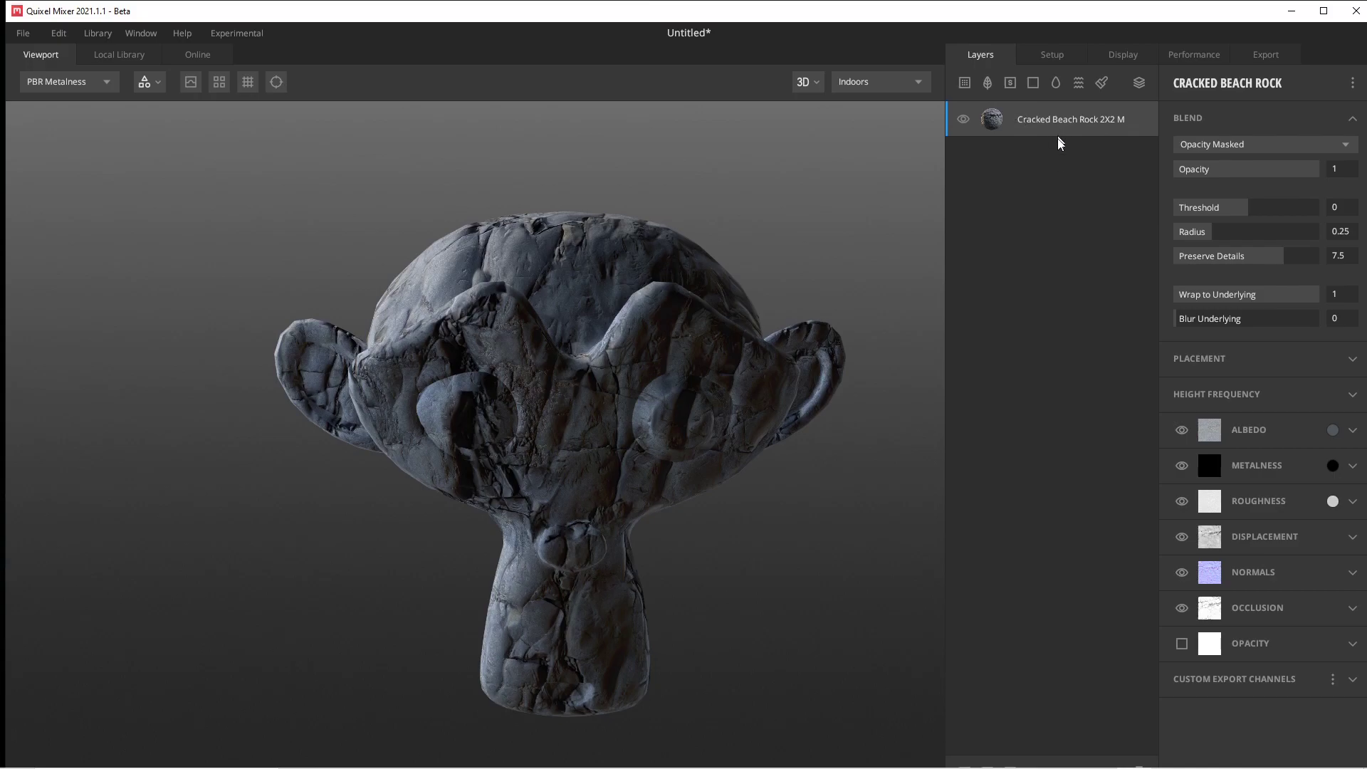
- Hide and show the Cracked Beach Rock layer to compare the monkey with and without it
click(965, 120)
click(966, 121)
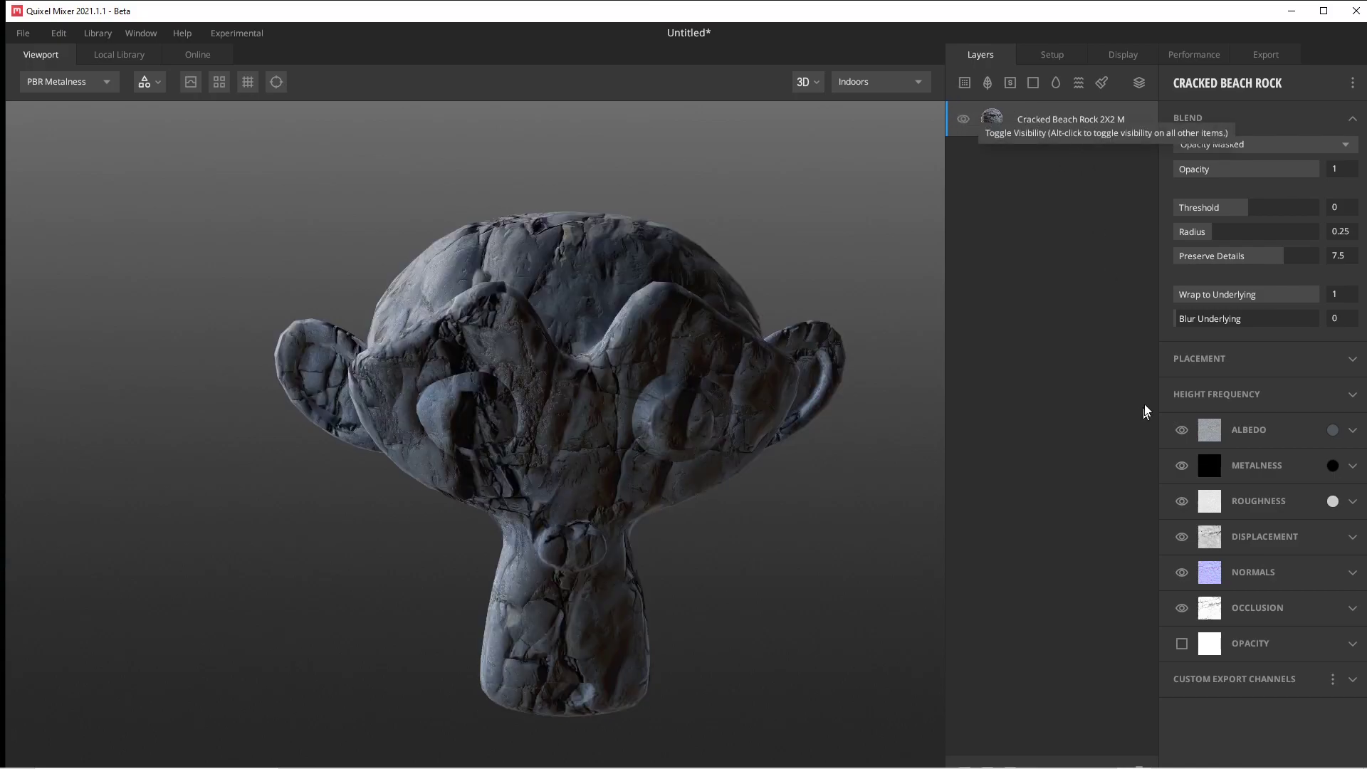
click(963, 121)
click(961, 122)
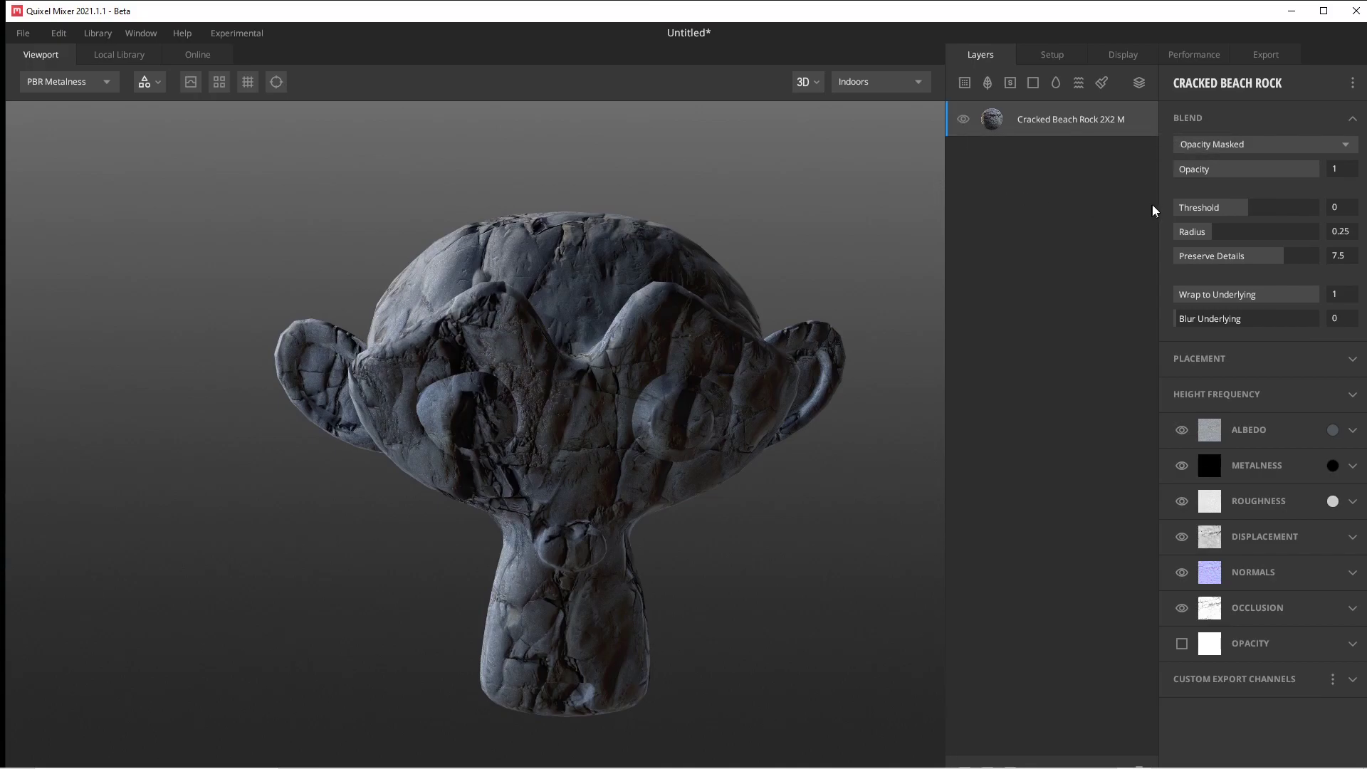
- Widen the layer settings area and toggle the rock layer's Albedo, Metalness and Roughness channels off and on
drag(1162, 204, 874, 214)
drag(594, 418, 537, 418)
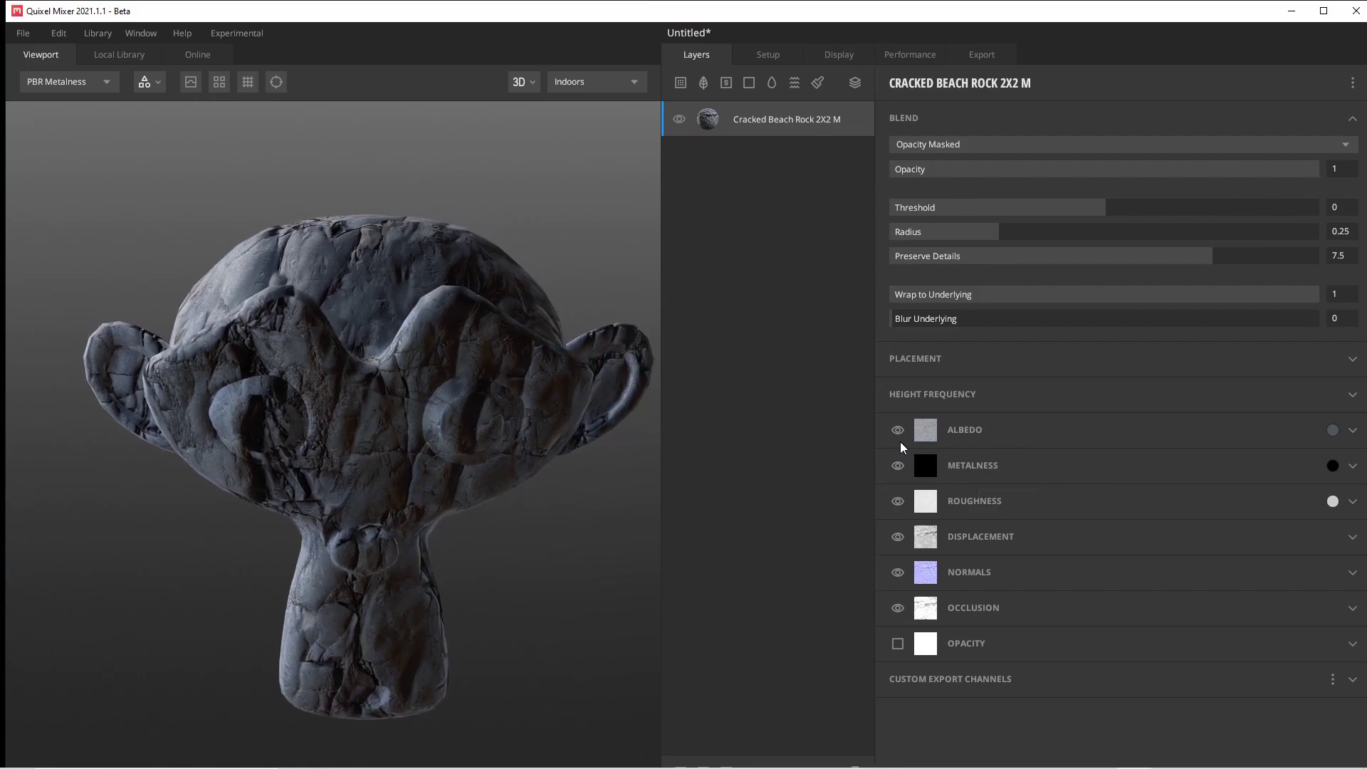
click(899, 431)
click(899, 432)
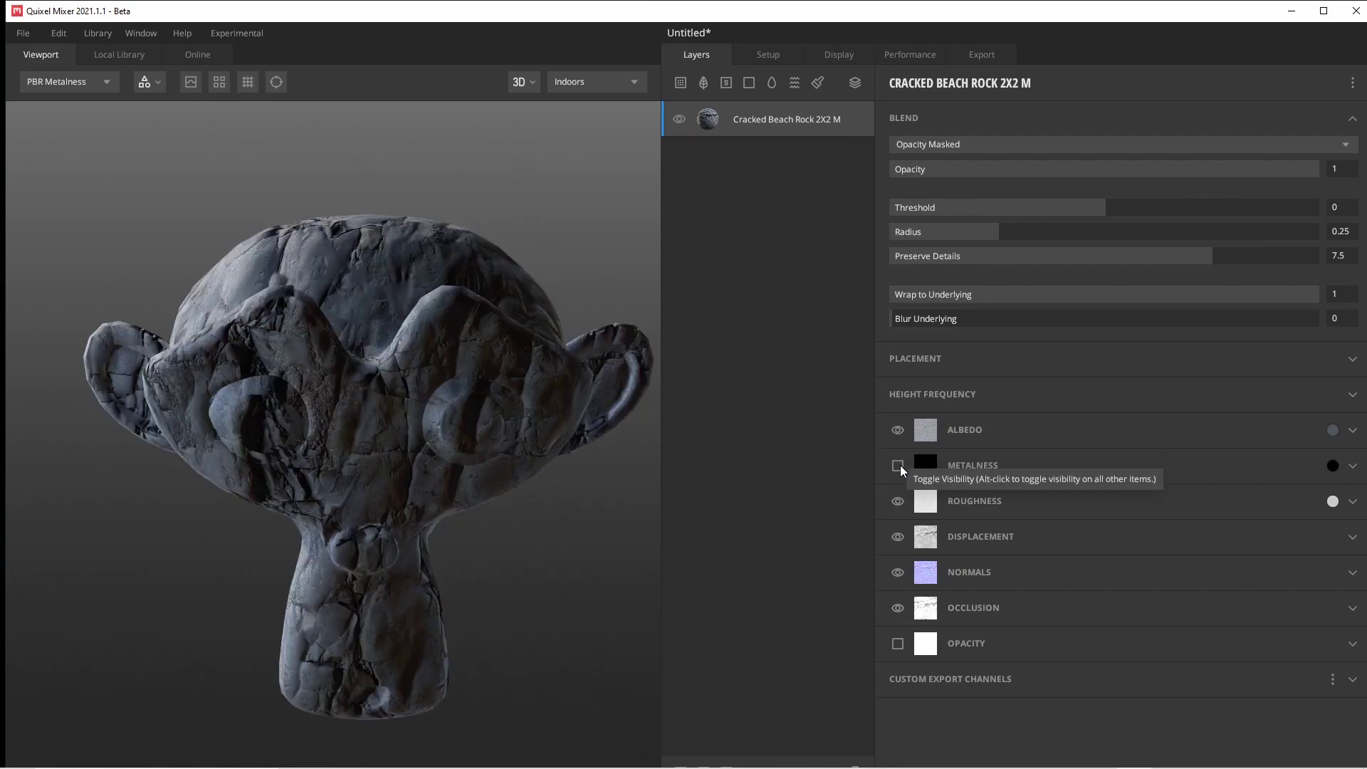
click(899, 466)
click(897, 503)
click(898, 502)
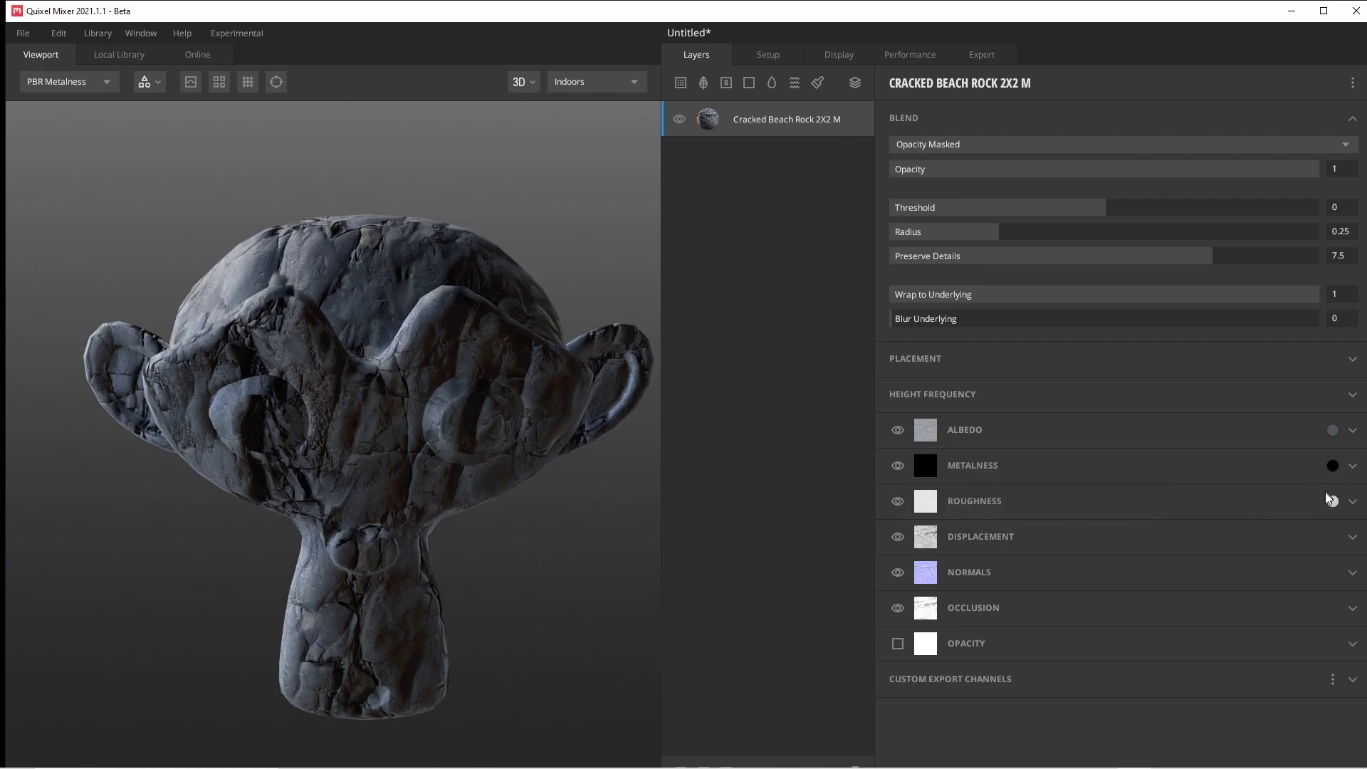
- Look through the settings of the rock layer's Albedo, Metalness and Roughness channels one after another
click(987, 423)
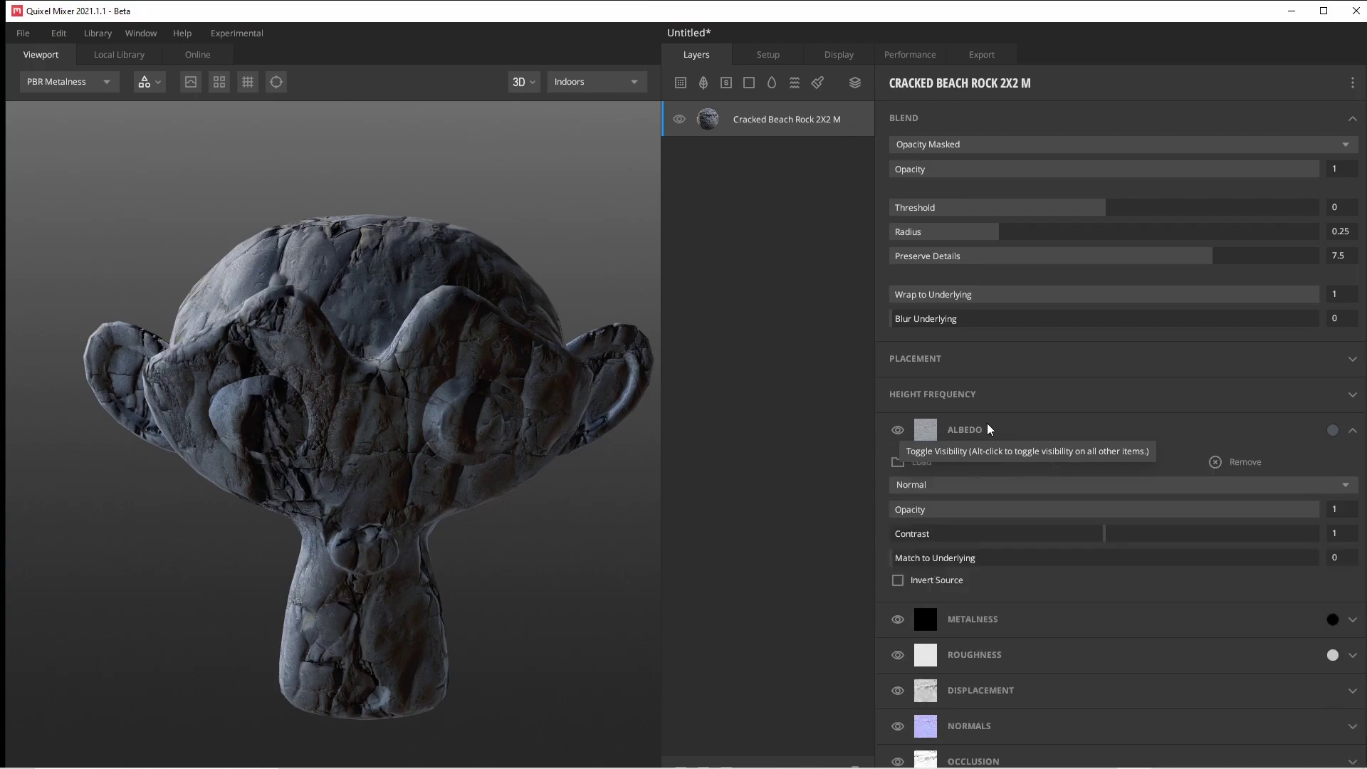
click(1034, 428)
click(1022, 463)
click(1019, 467)
click(1034, 506)
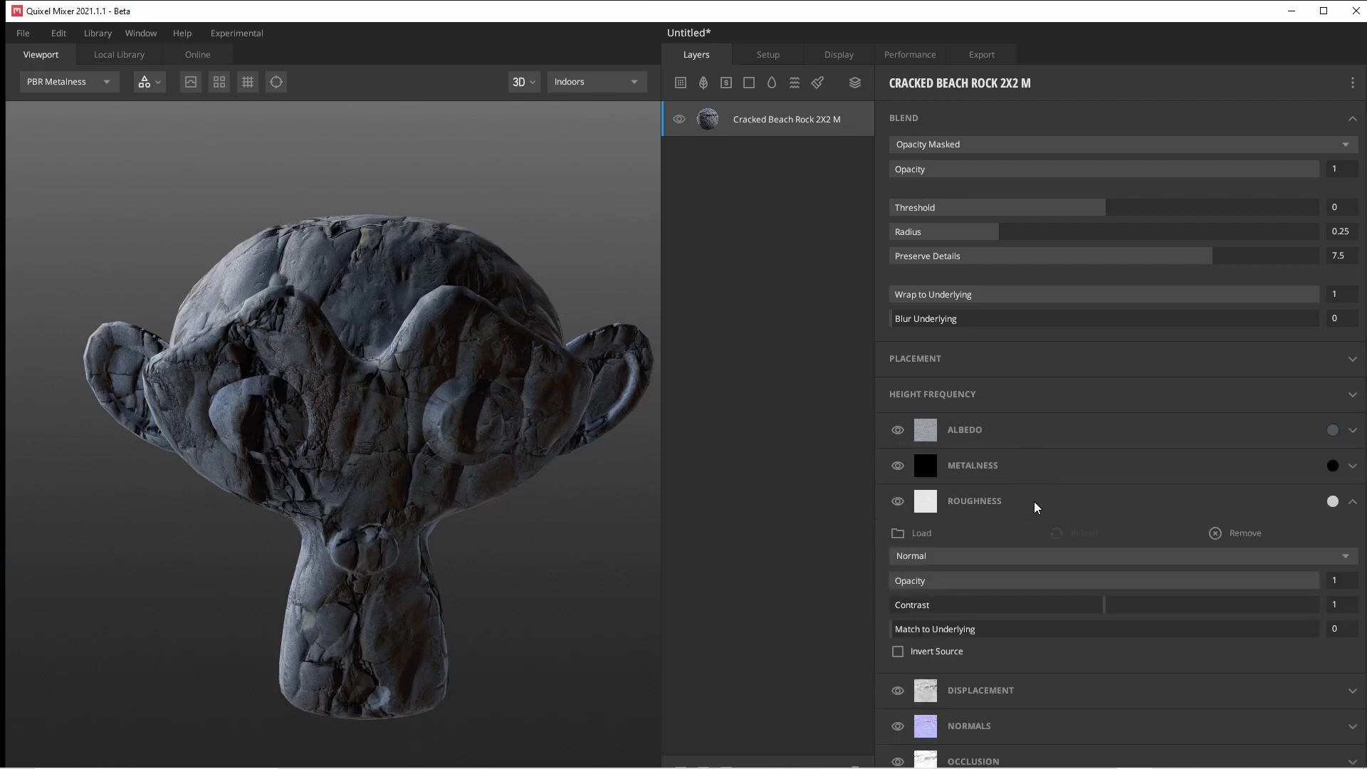
click(1035, 506)
- Check the Normals channel settings and switch Normals off and on to compare the rock relief on the monkey
click(1007, 574)
click(957, 574)
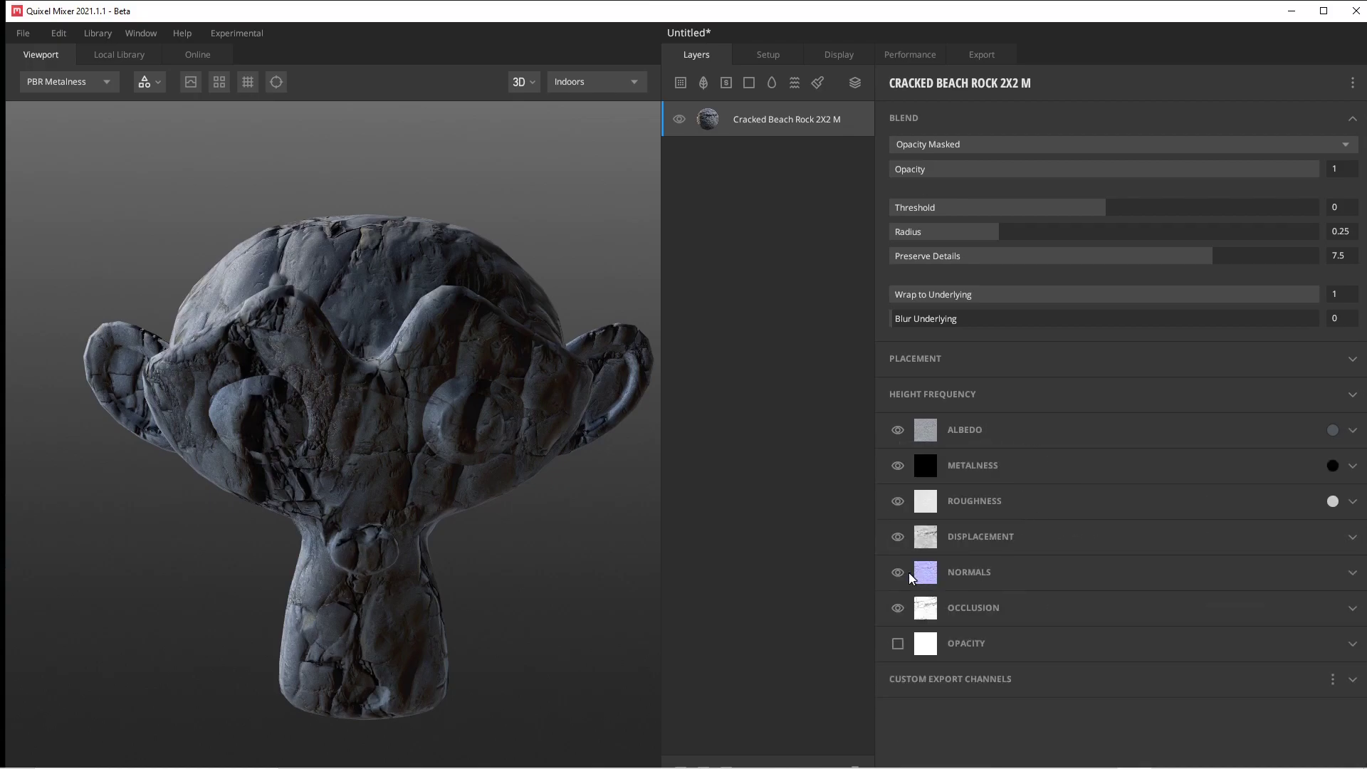
click(898, 573)
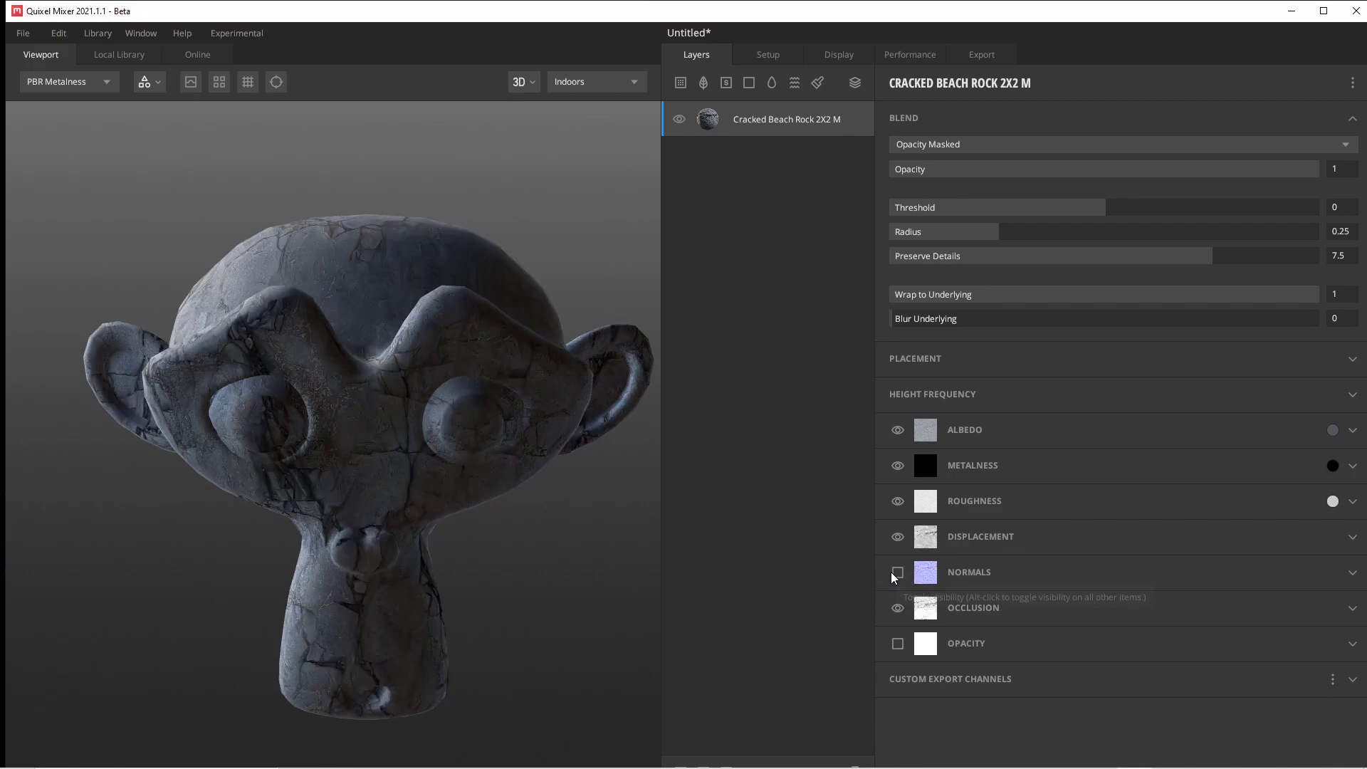
click(896, 578)
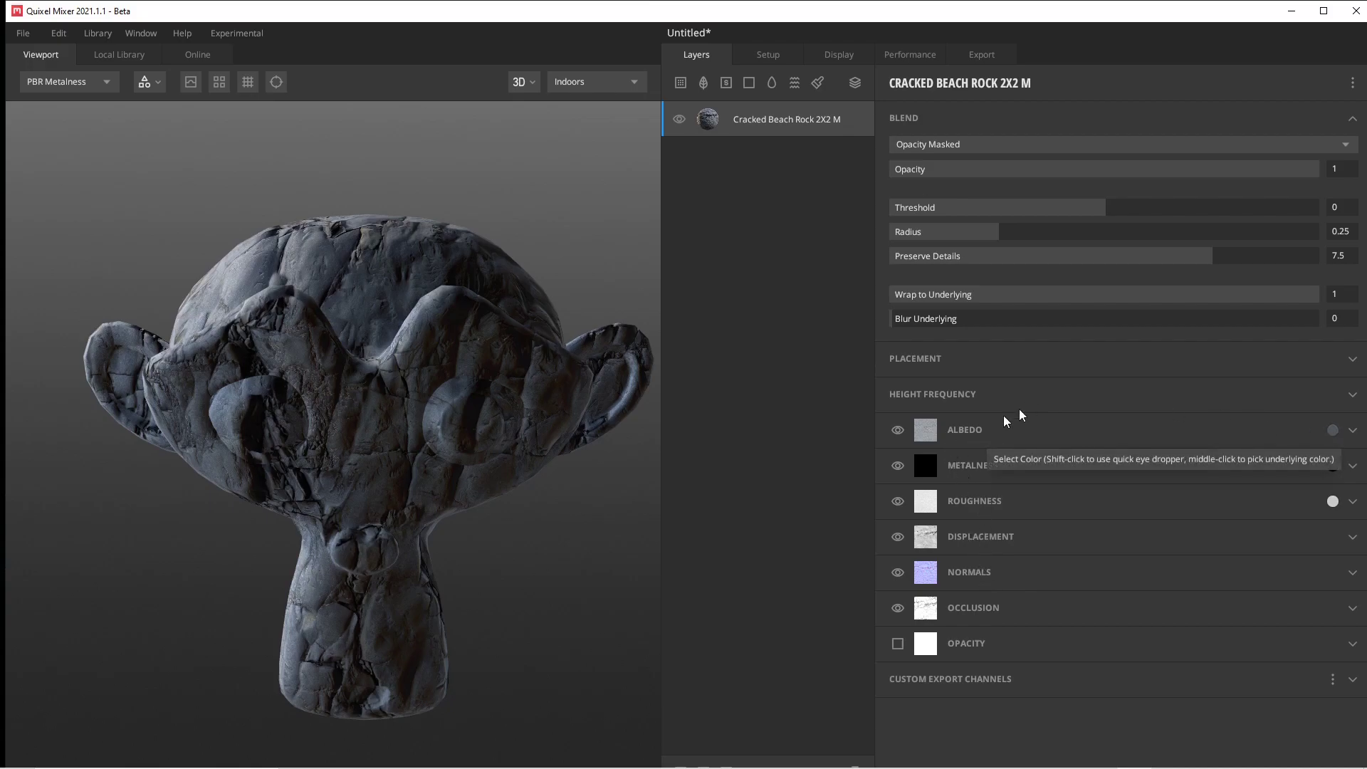
- Check the rock layer's Albedo settings and change its albedo colour to the dark purple 523A54
click(1034, 435)
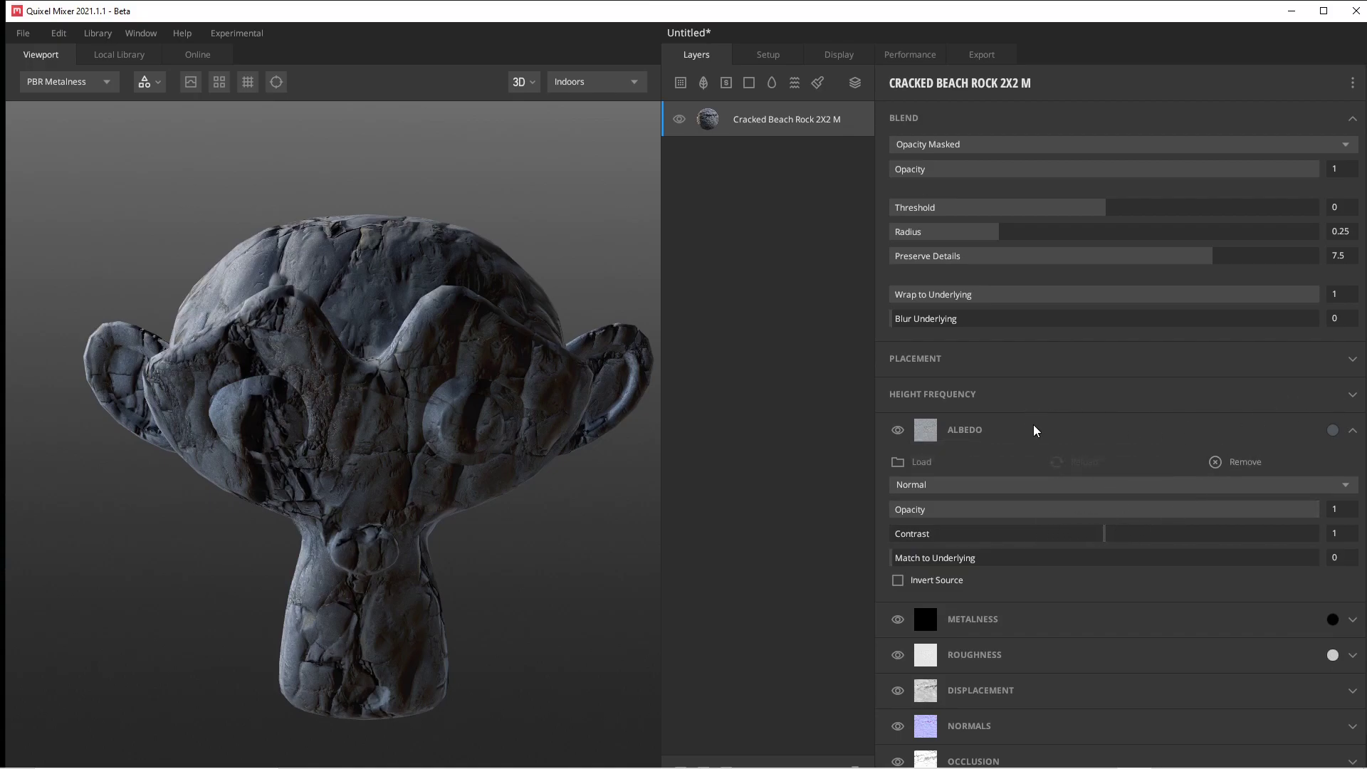
click(951, 429)
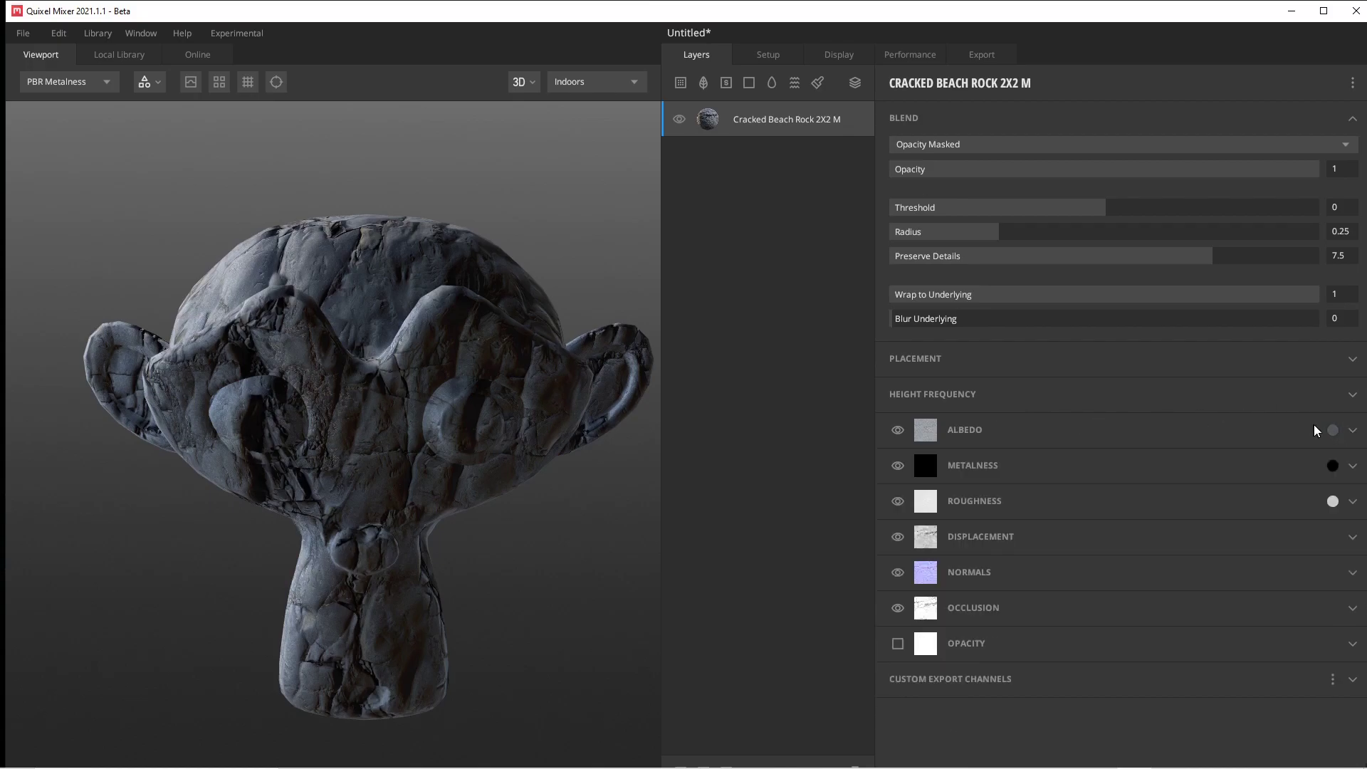
click(1333, 431)
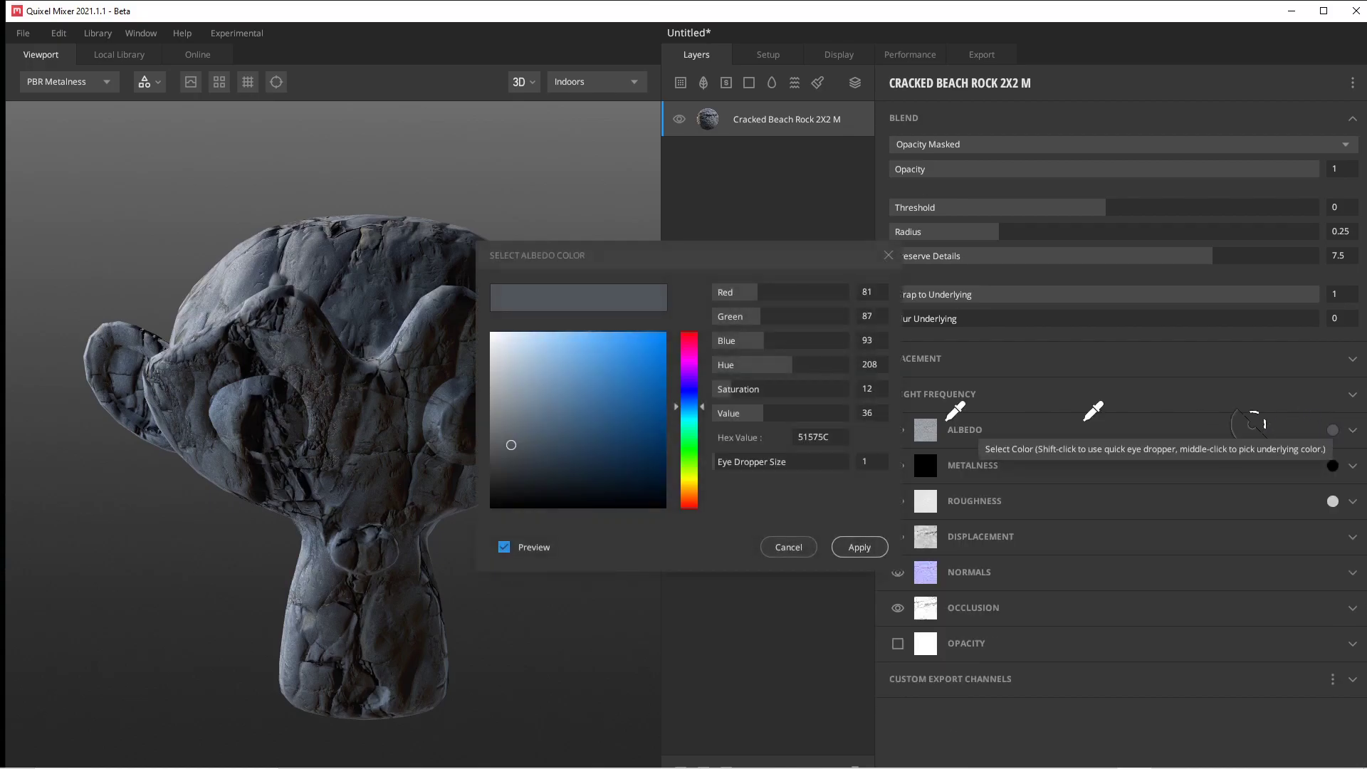
drag(580, 436, 646, 396)
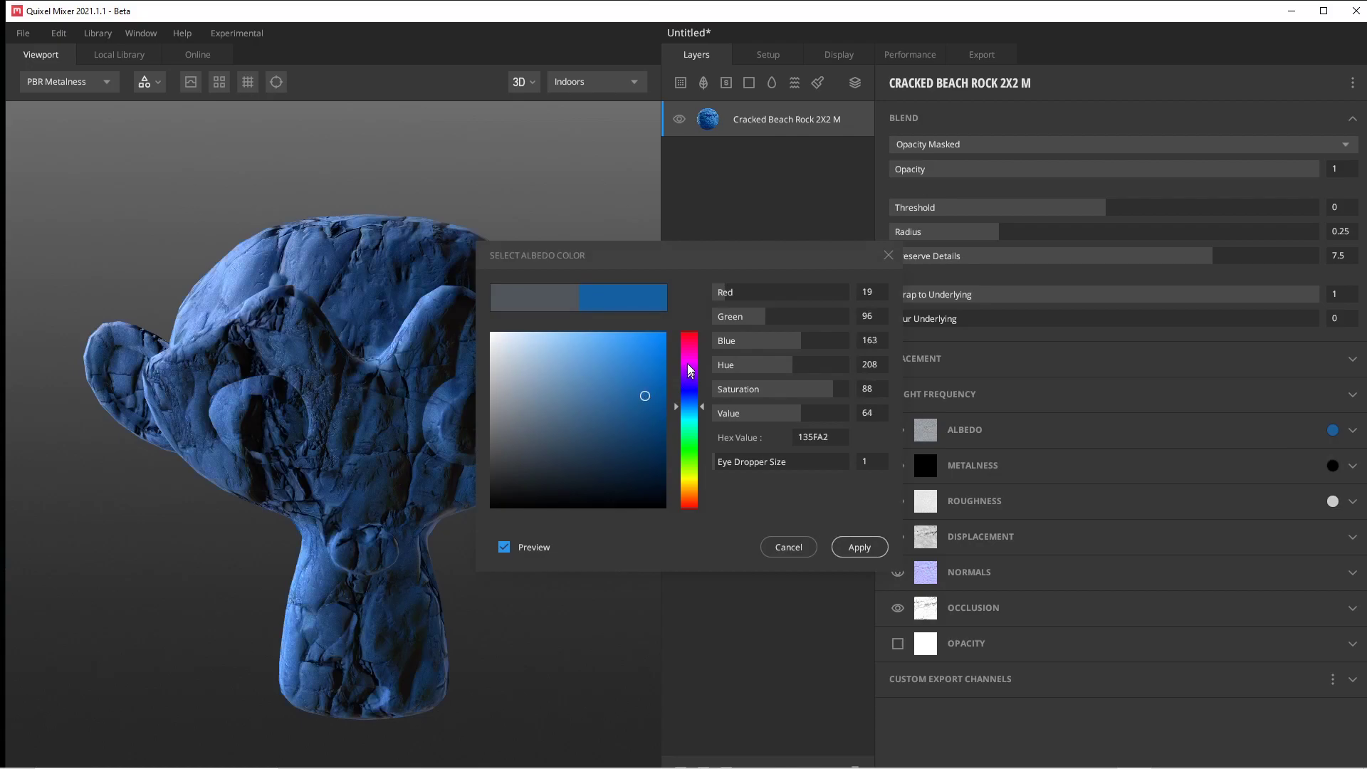
click(690, 364)
click(570, 386)
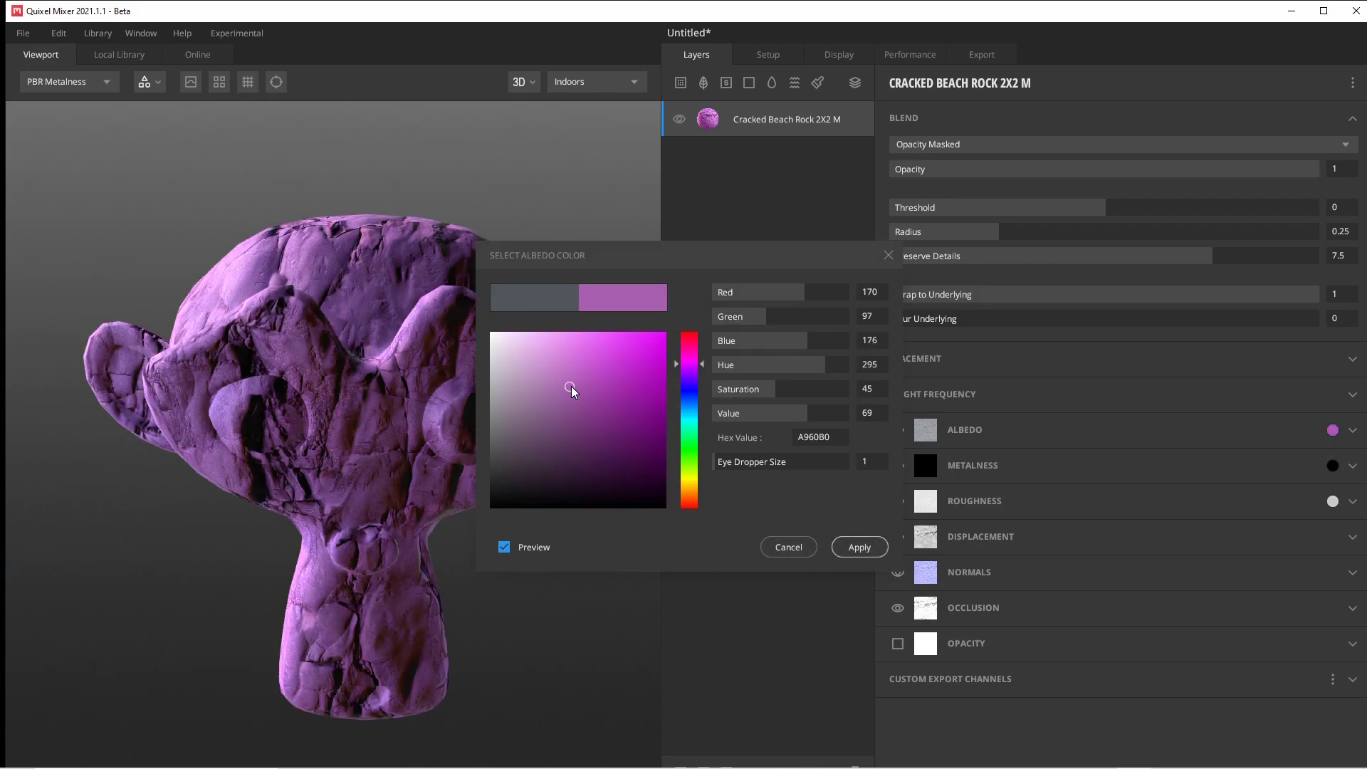
drag(580, 397, 546, 454)
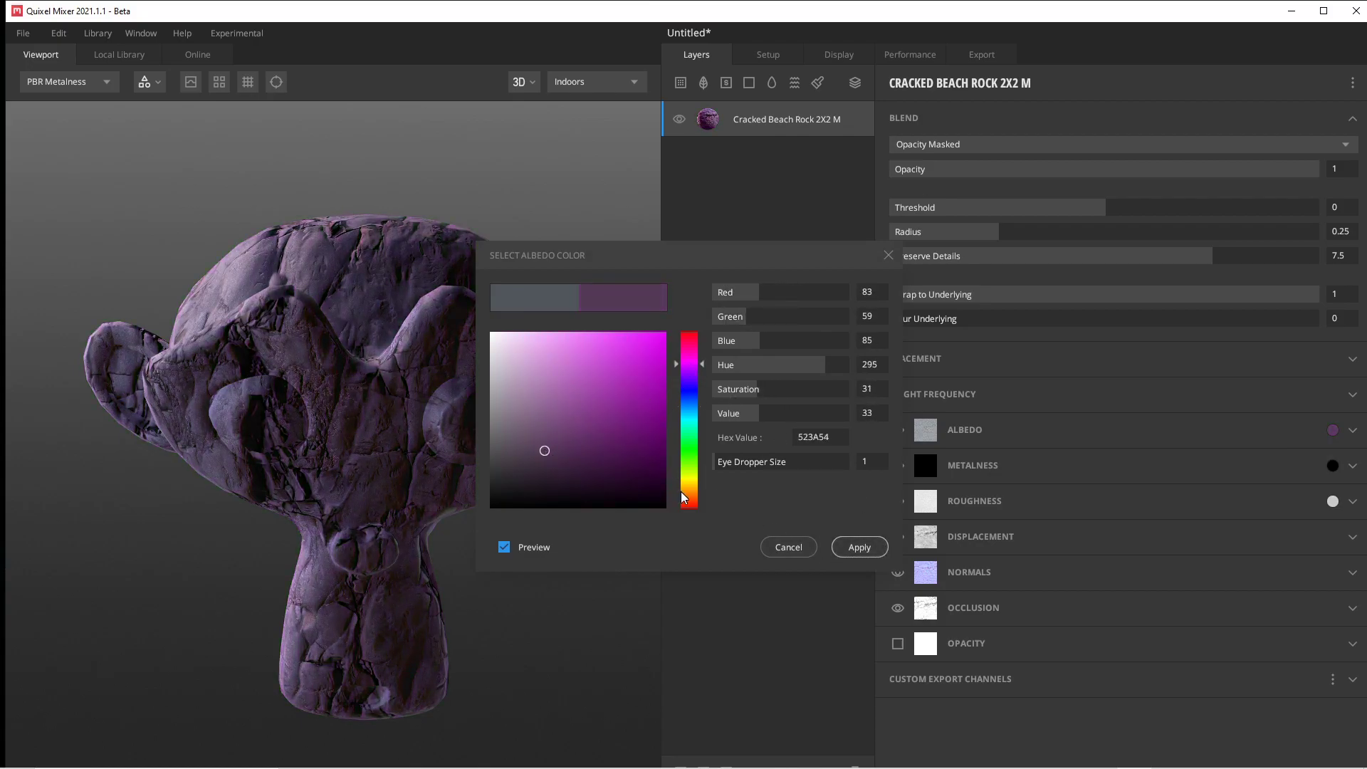
click(867, 552)
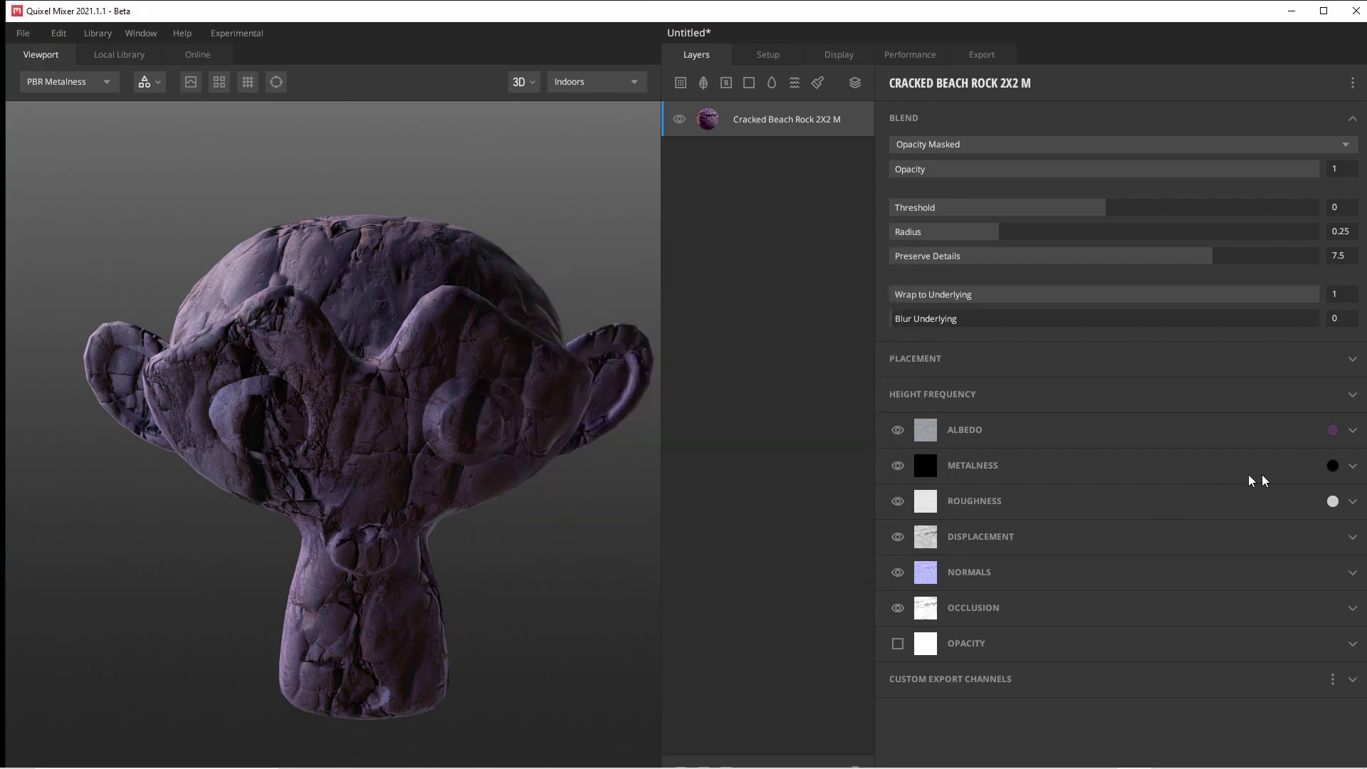
- Set the rock layer's metalness colour to the very light pink F8B4FF
click(1333, 464)
click(548, 328)
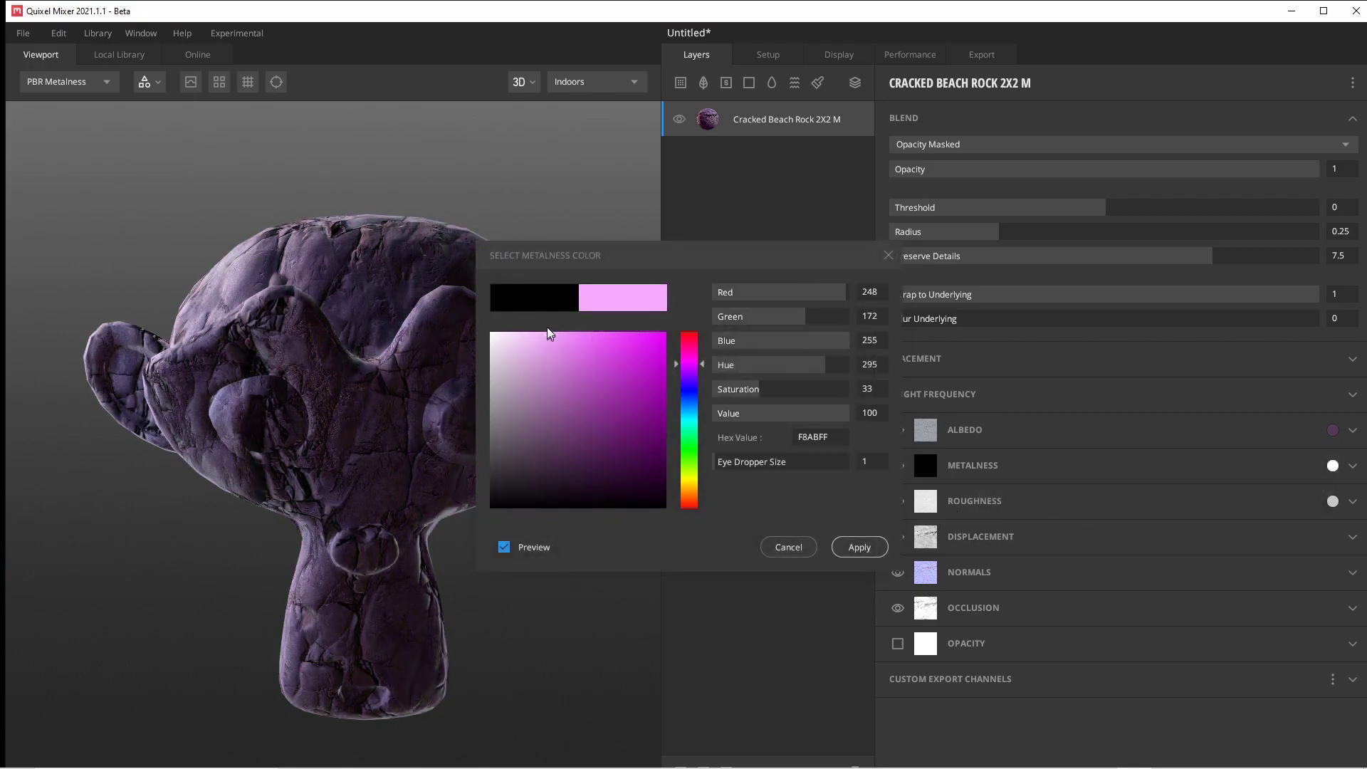
drag(547, 328, 544, 283)
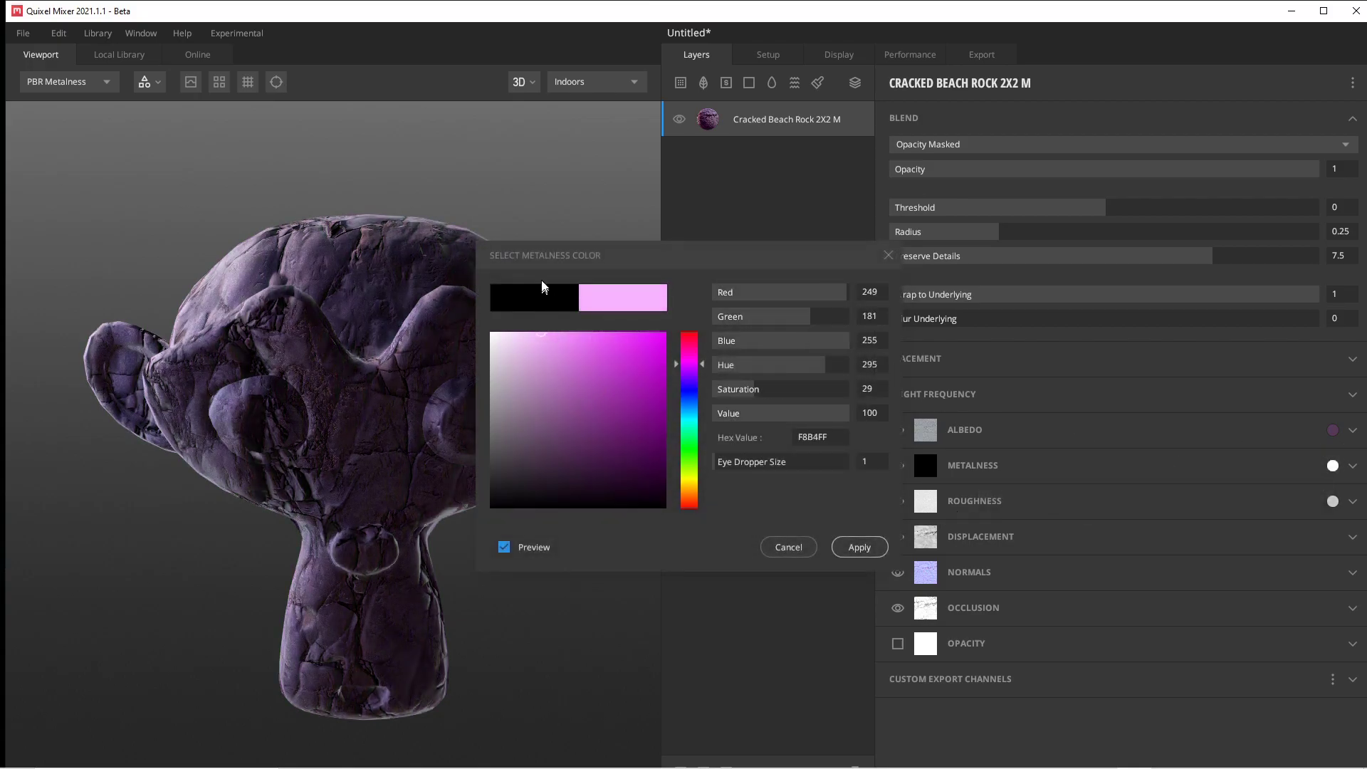
click(859, 546)
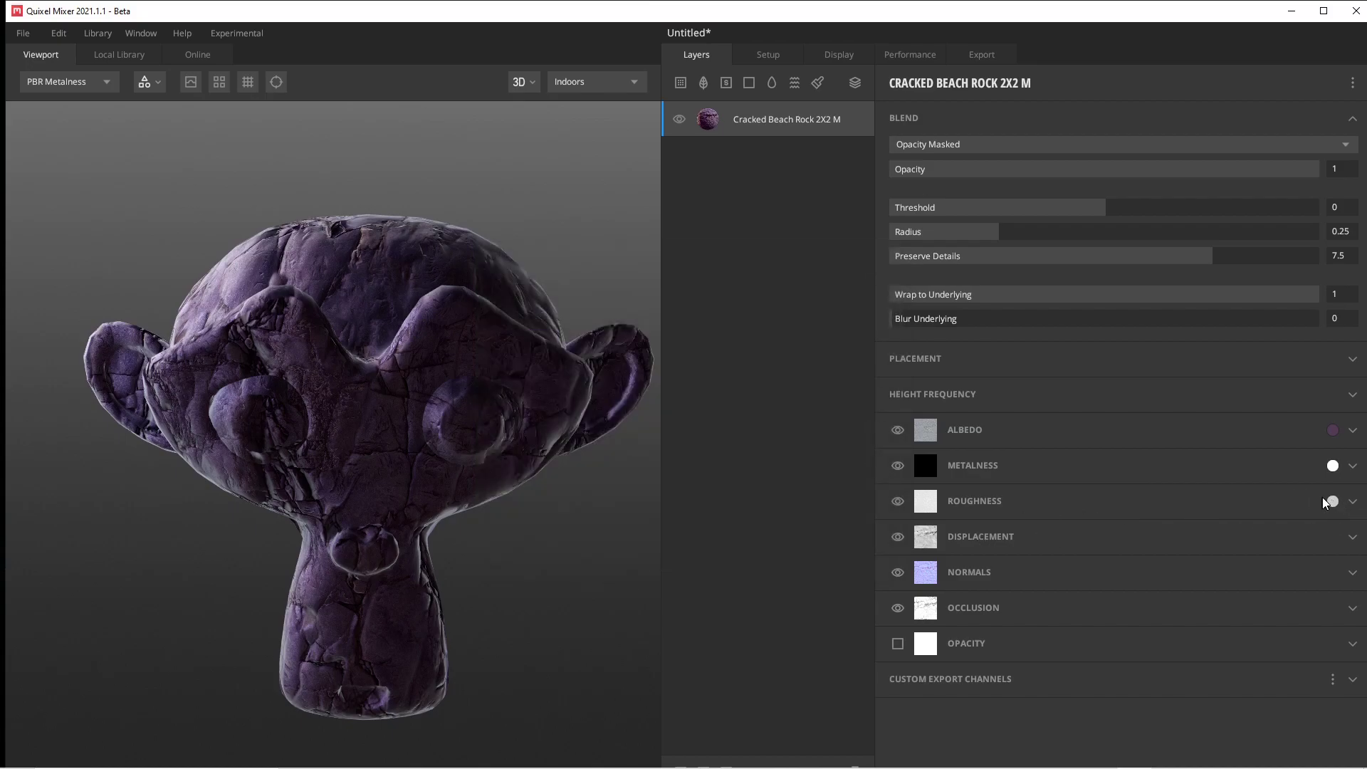
- Darken the rock layer's roughness colour to a dark grey to make the monkey's surface glossier
click(1332, 501)
click(495, 508)
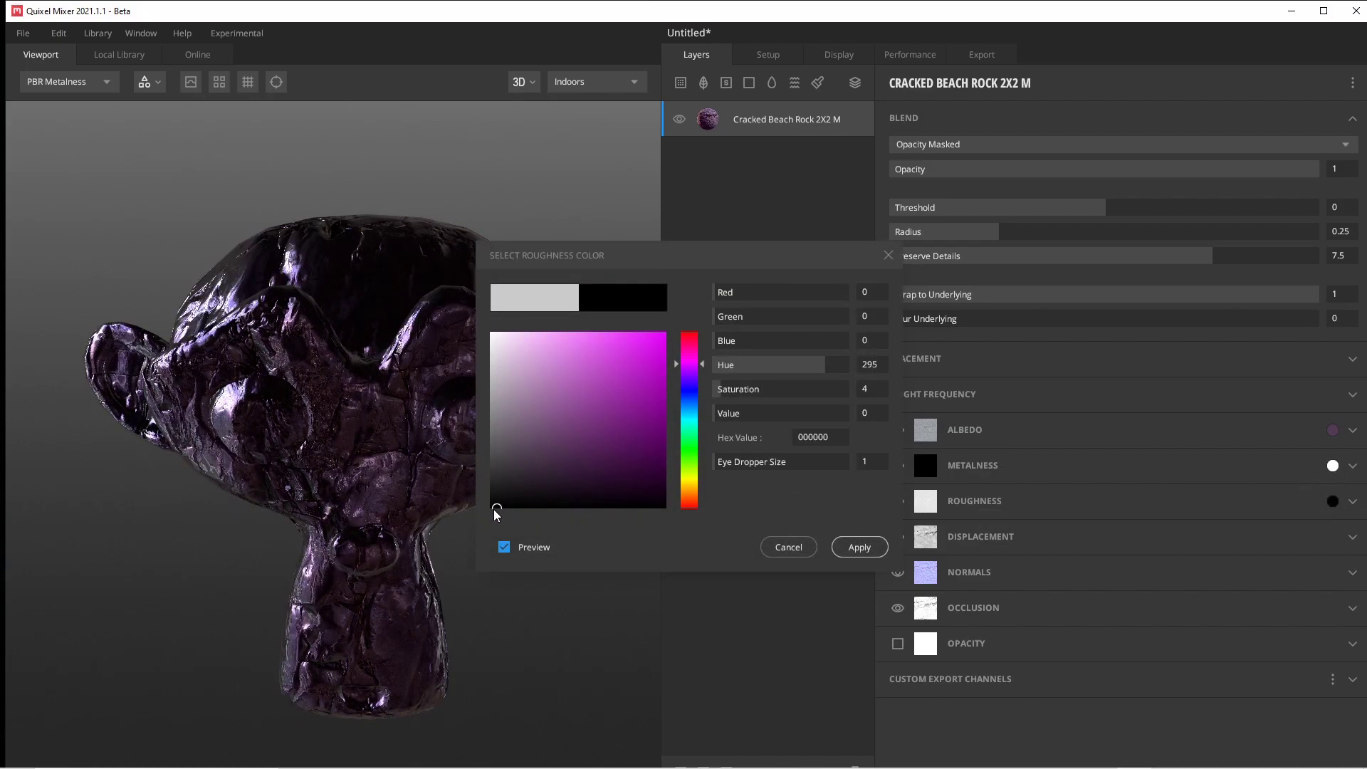
drag(510, 445, 471, 458)
click(883, 539)
- Examine the shiny purple metallic rock surface on the monkey from the front and side, at different distances
scroll(427, 484, up, 5)
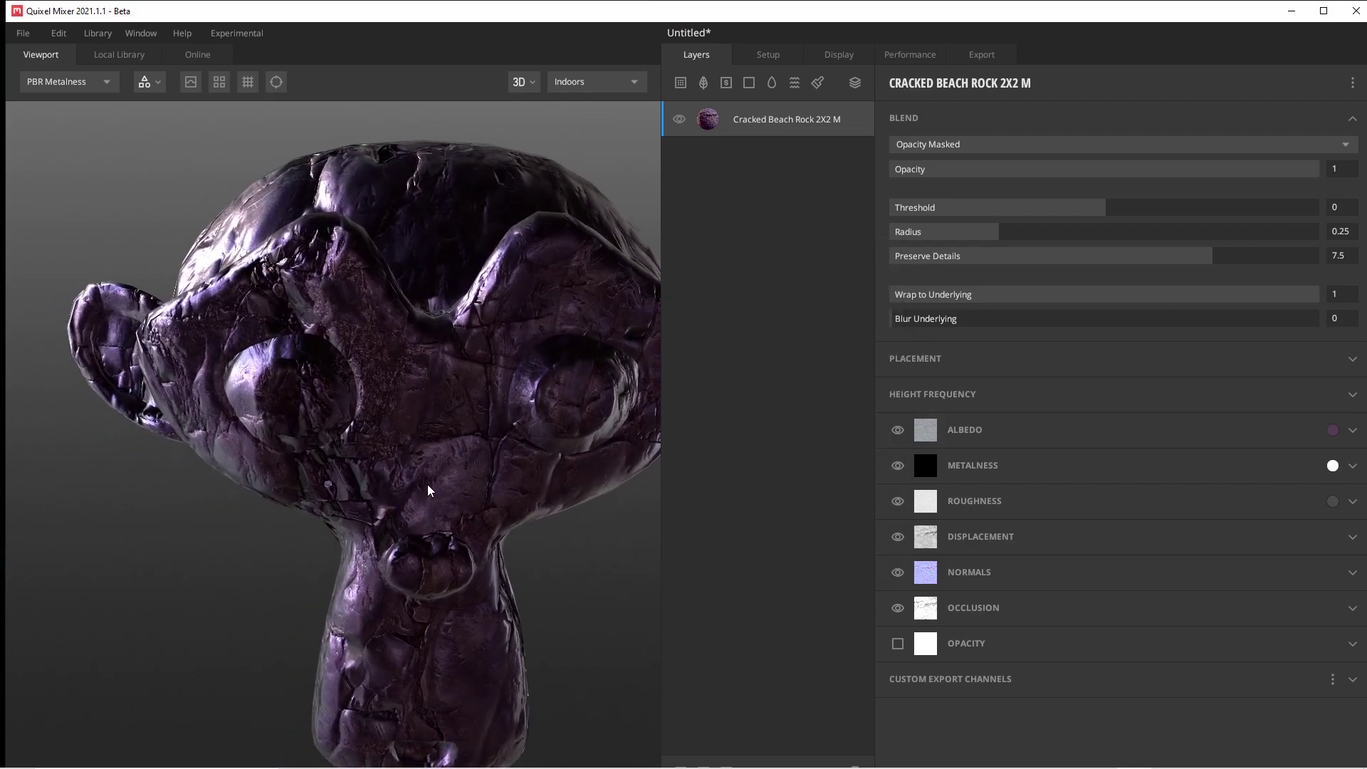
drag(483, 460, 427, 443)
scroll(276, 450, down, 5)
scroll(428, 443, down, 3)
scroll(427, 444, up, 5)
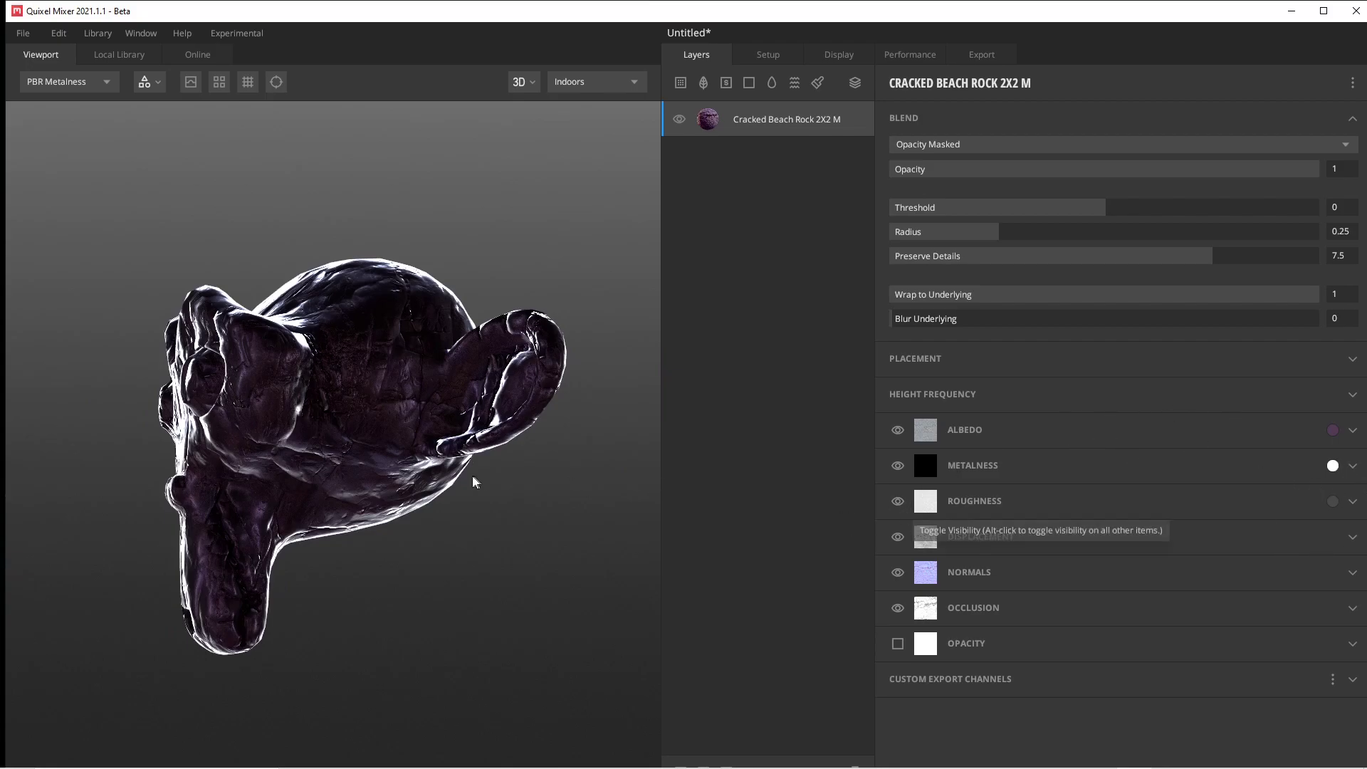
drag(473, 479, 441, 496)
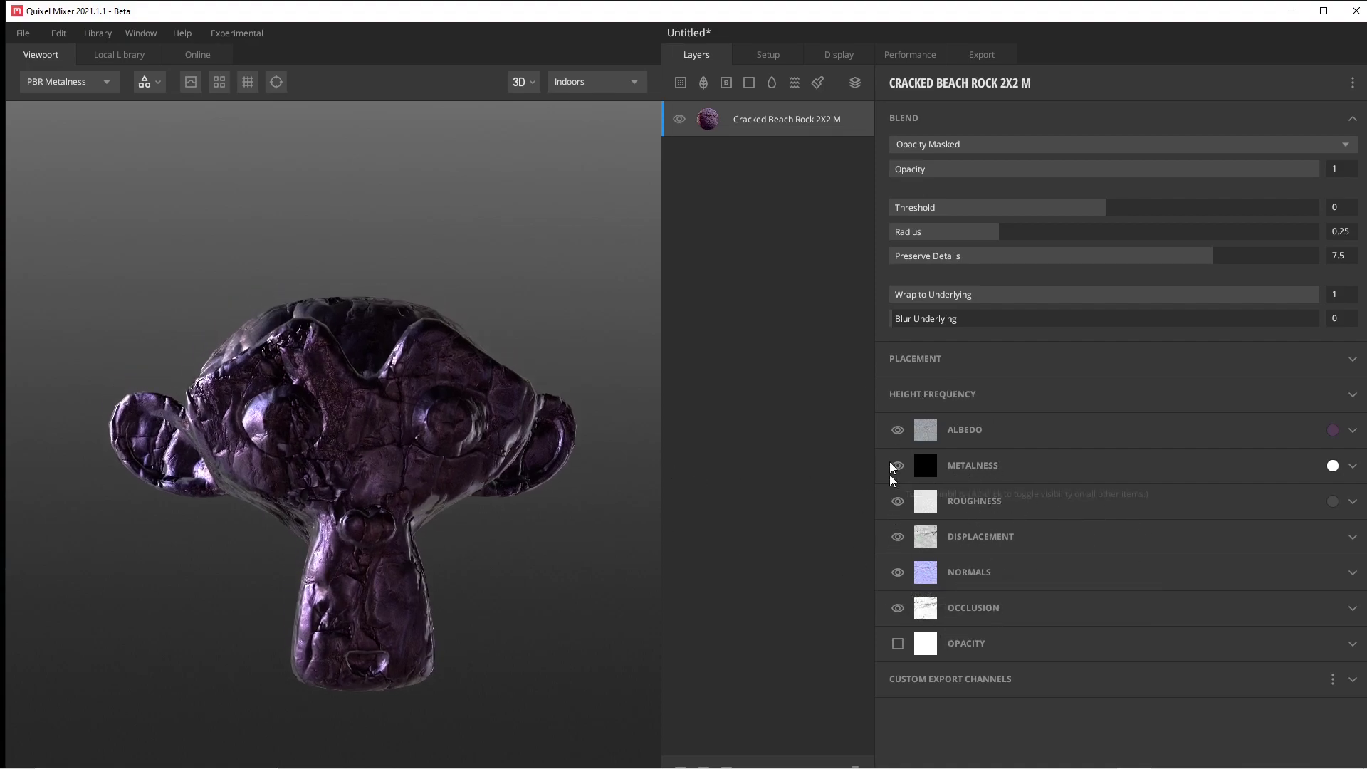
drag(566, 633, 657, 282)
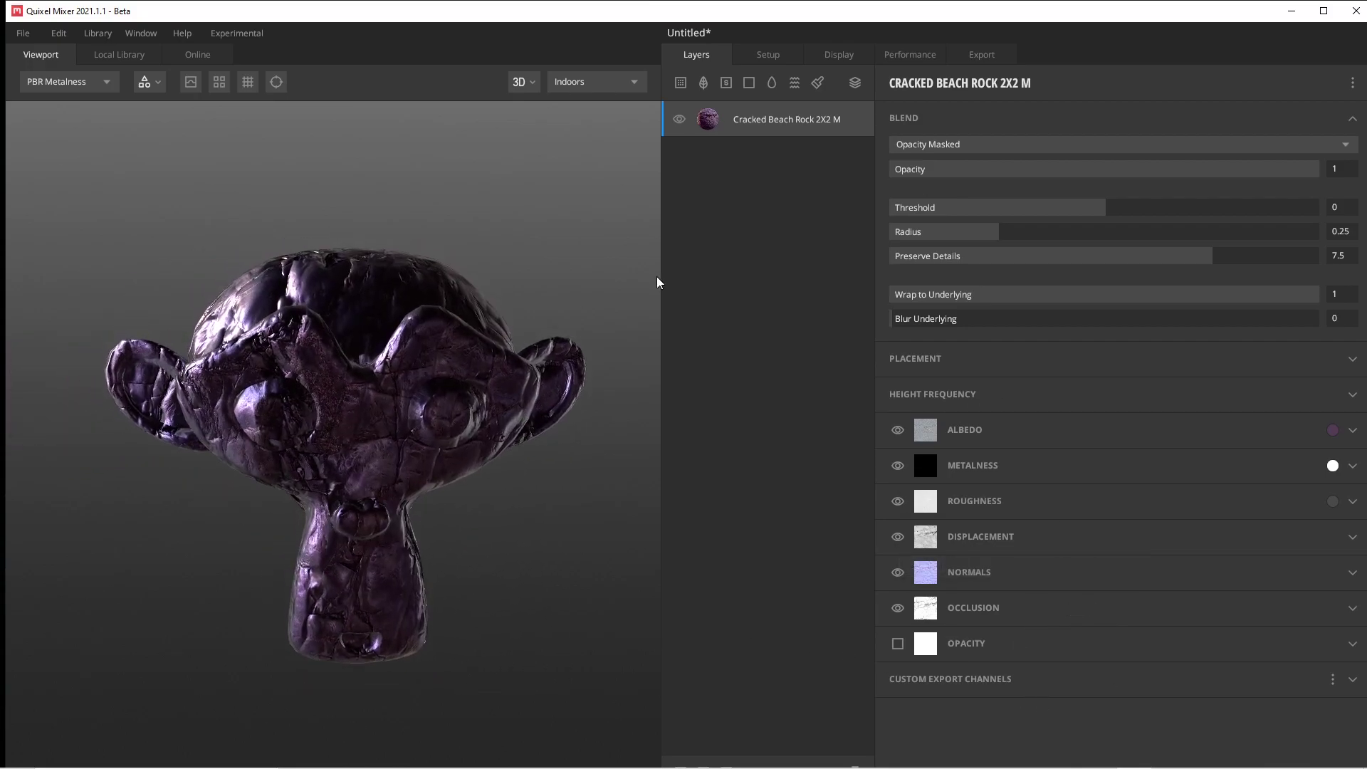
- Delete the Cracked Beach Rock layer and add the Grain surface layer from the local library's Imperfection assets
key(Delete)
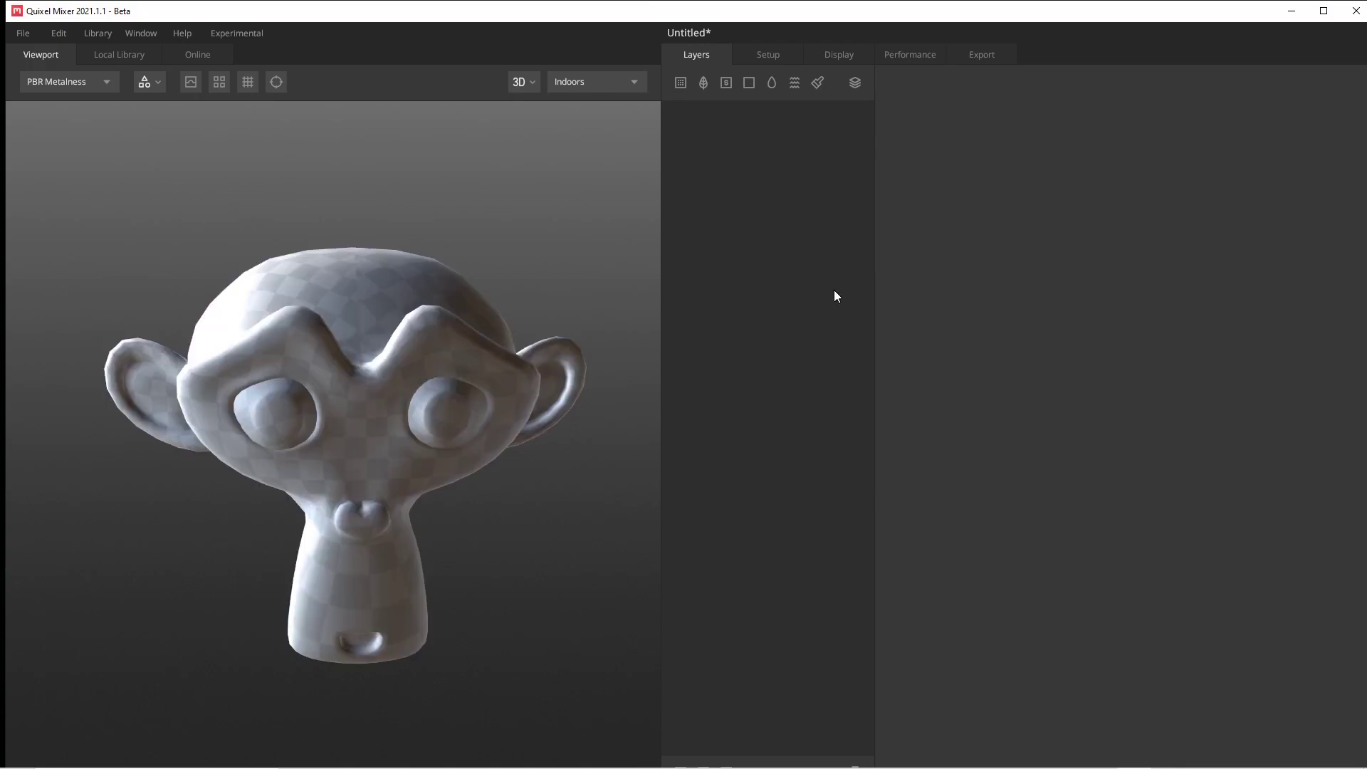
click(685, 84)
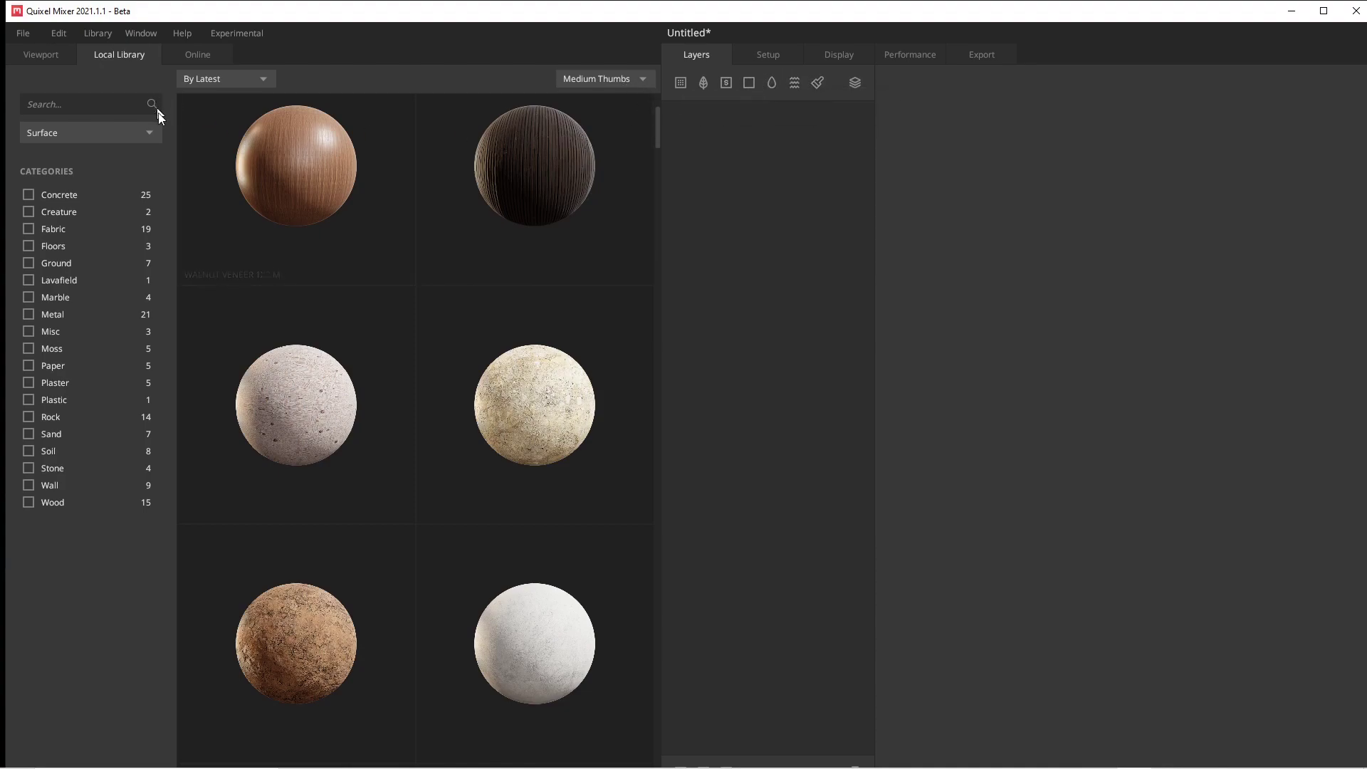
click(134, 131)
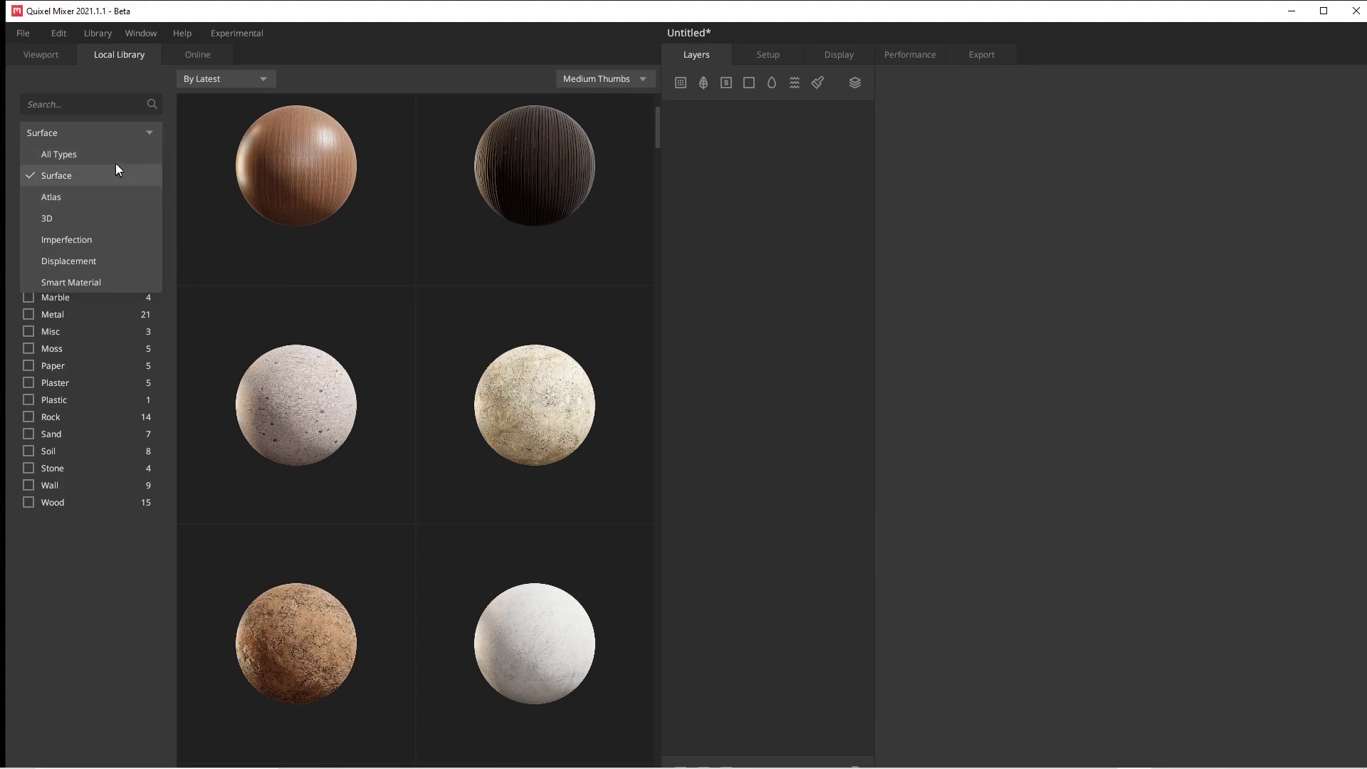
click(127, 175)
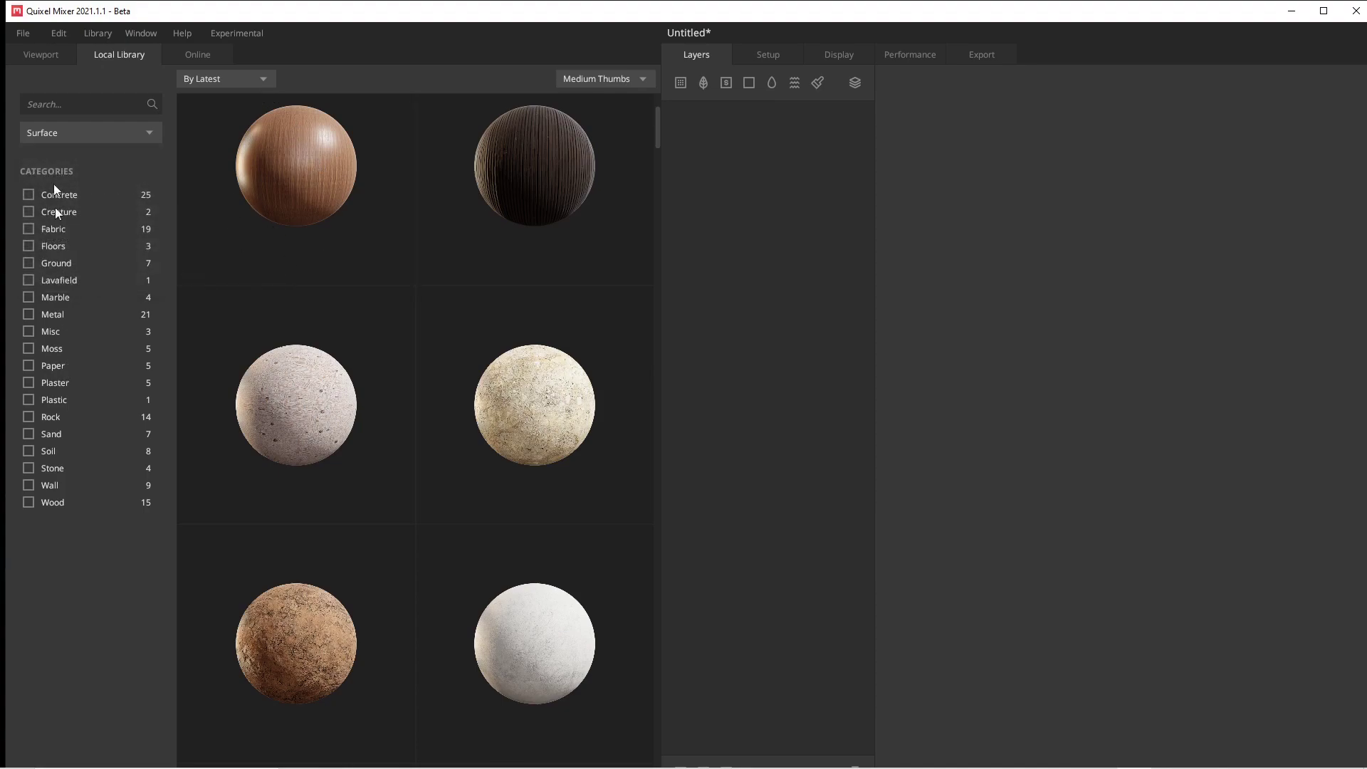
click(118, 137)
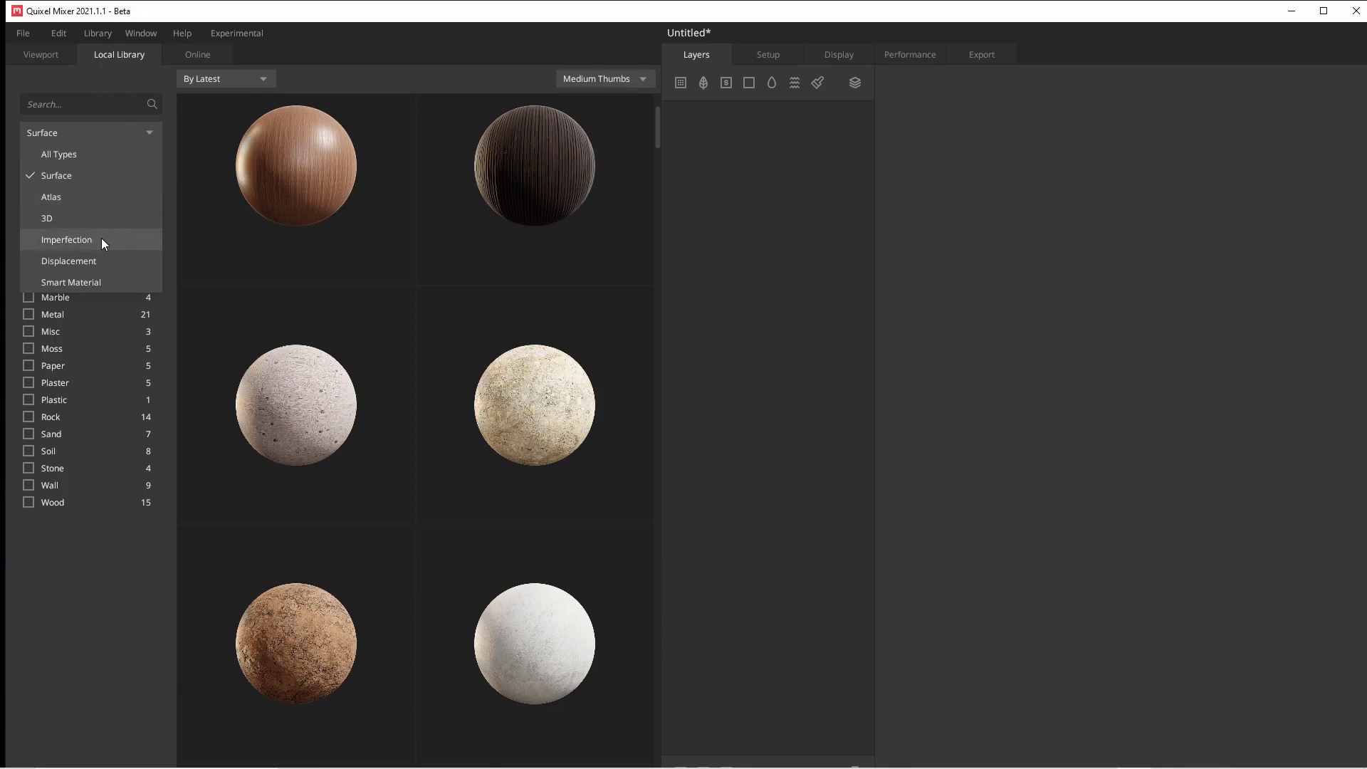
click(126, 239)
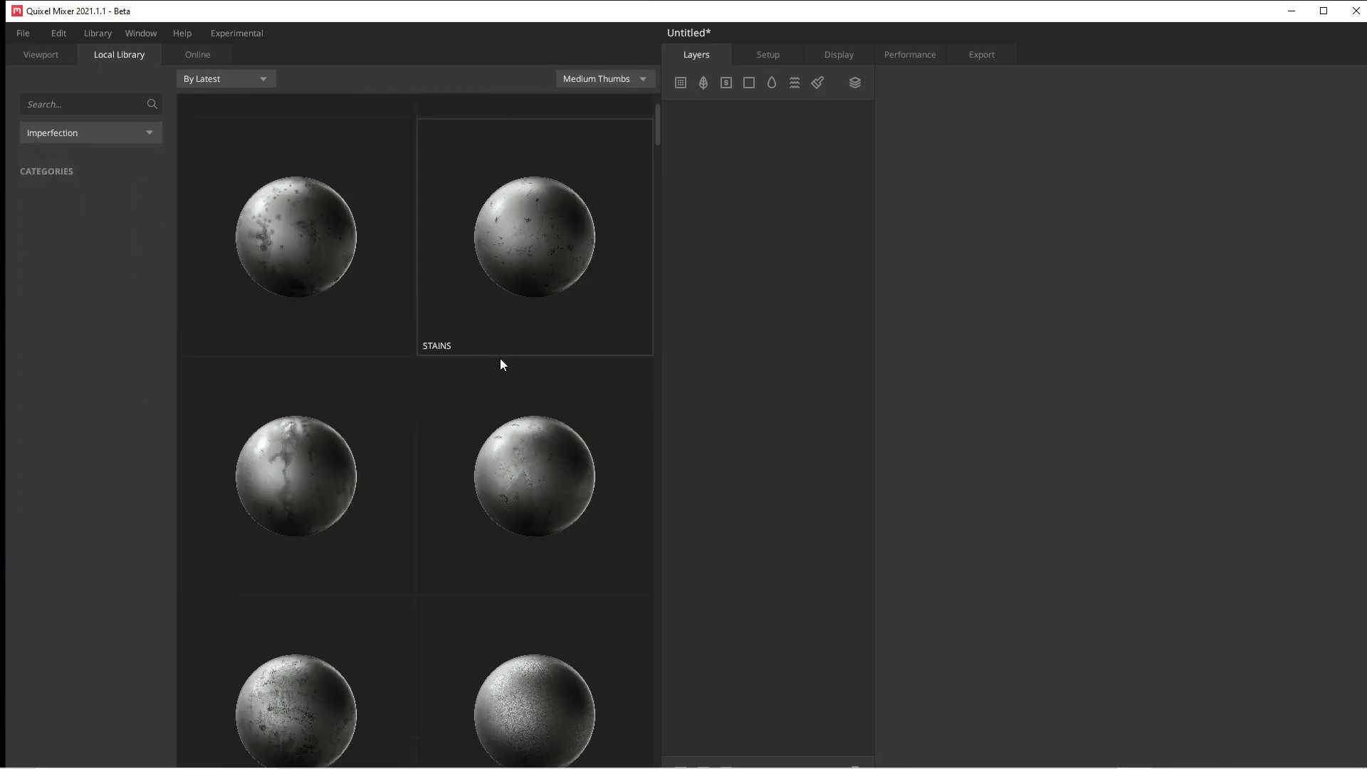
scroll(501, 363, down, 5)
click(585, 498)
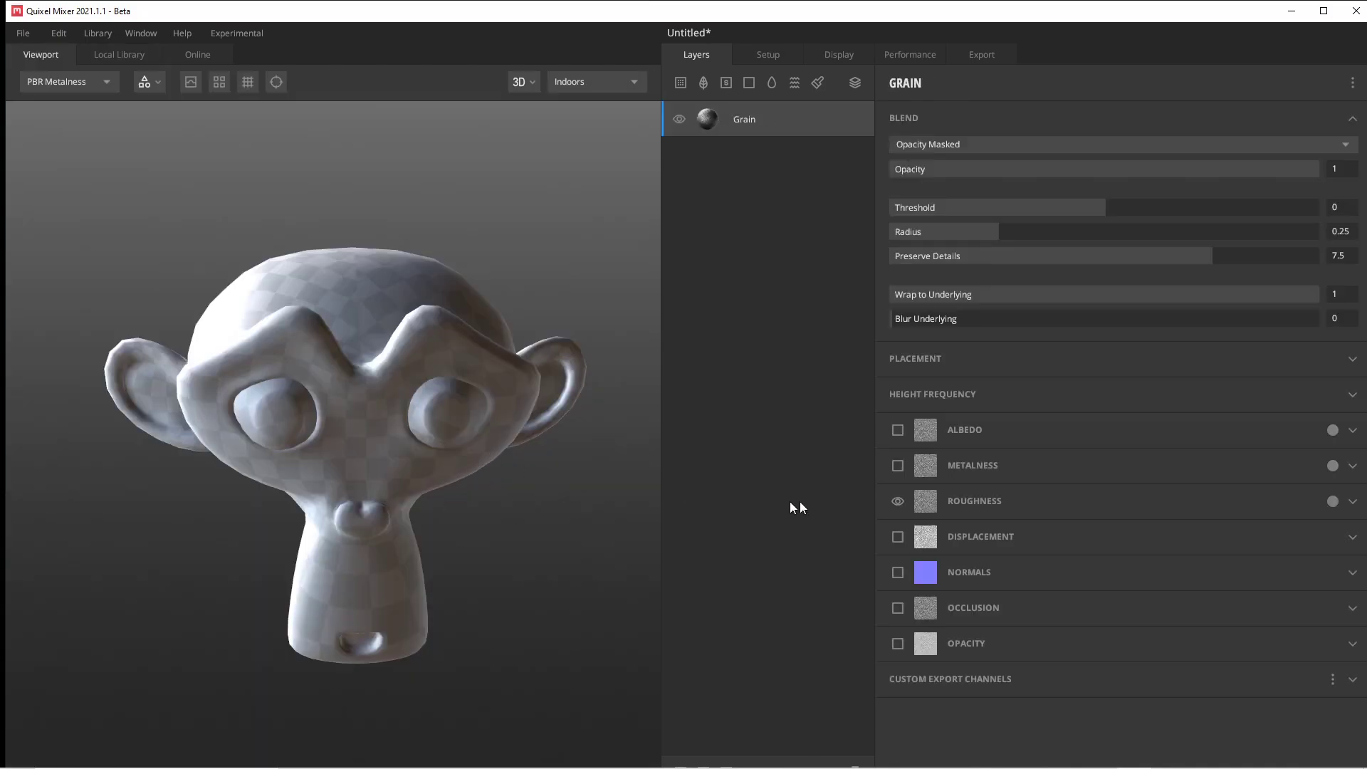
- Enable the Grain layer's Albedo channel and check the channel's settings
click(903, 430)
scroll(547, 435, up, 5)
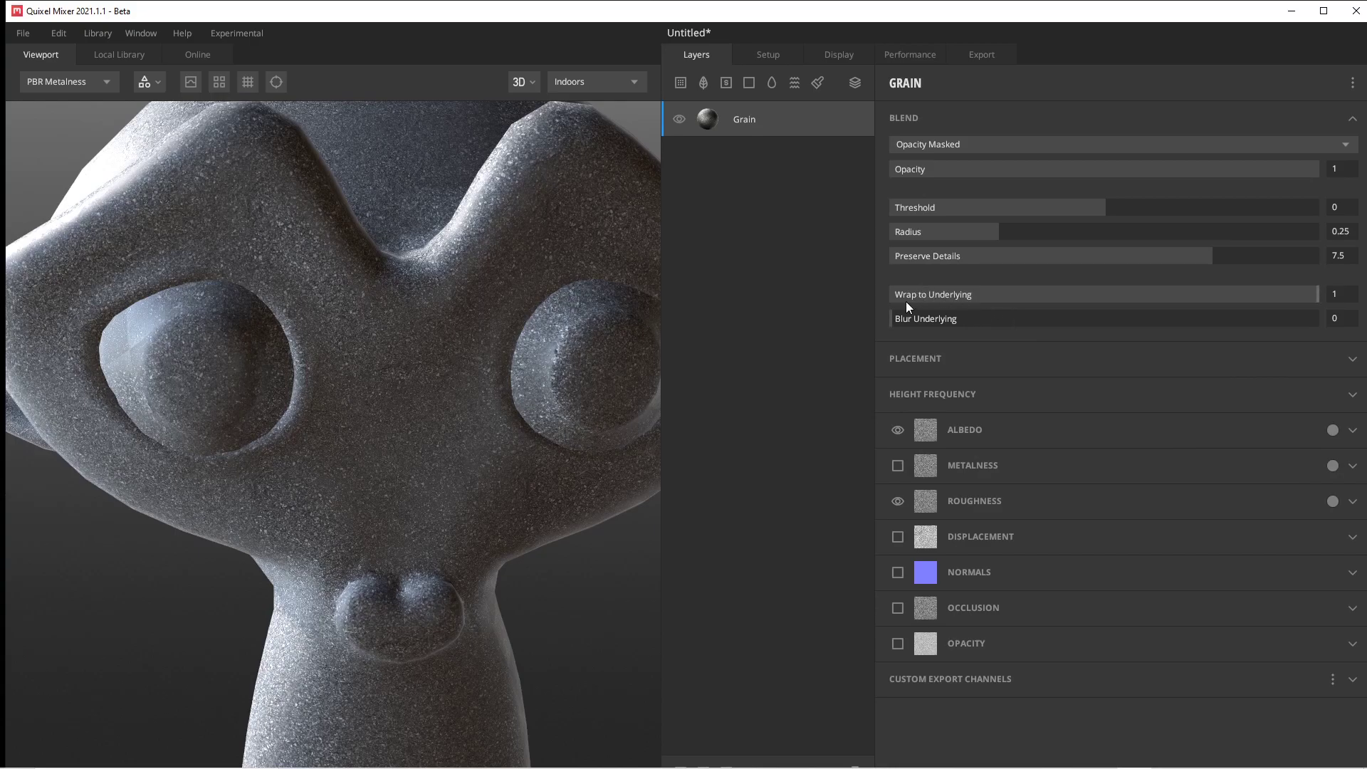
click(1119, 434)
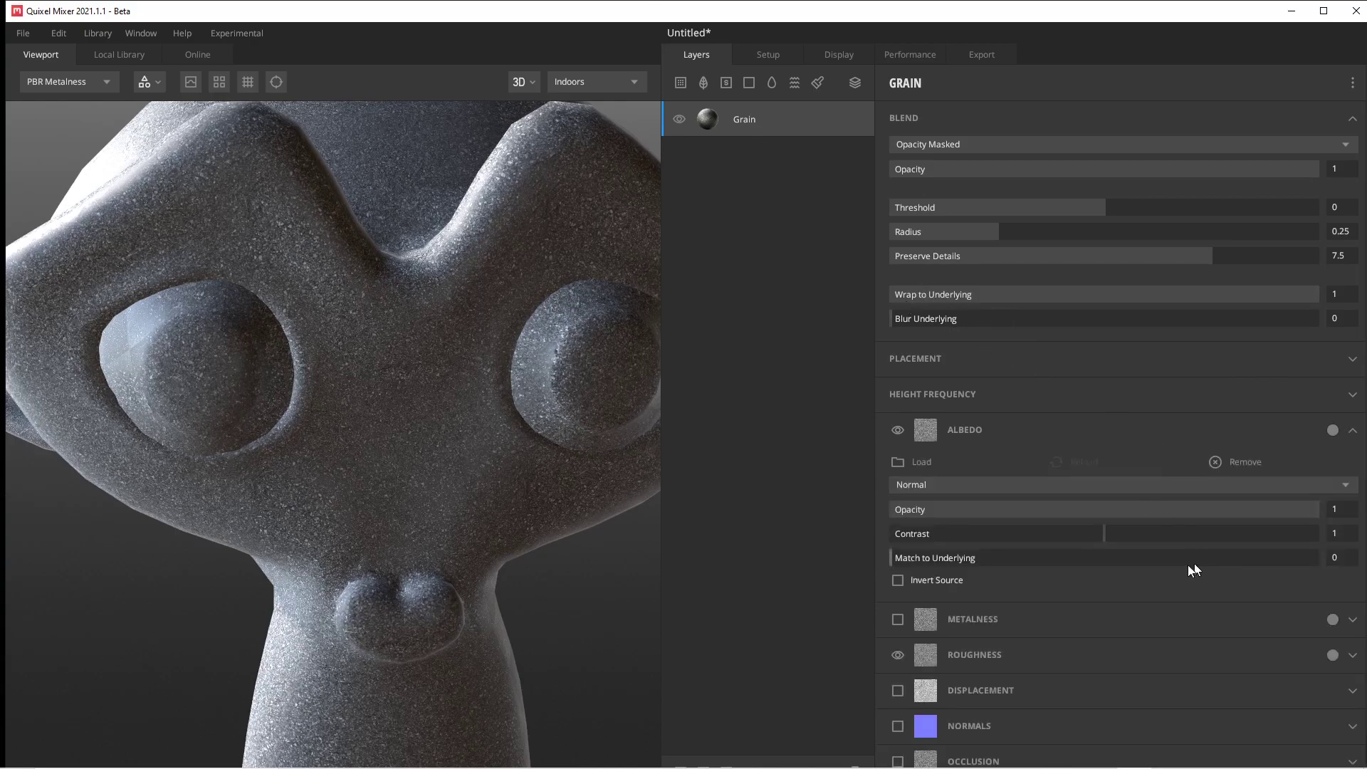
click(1171, 430)
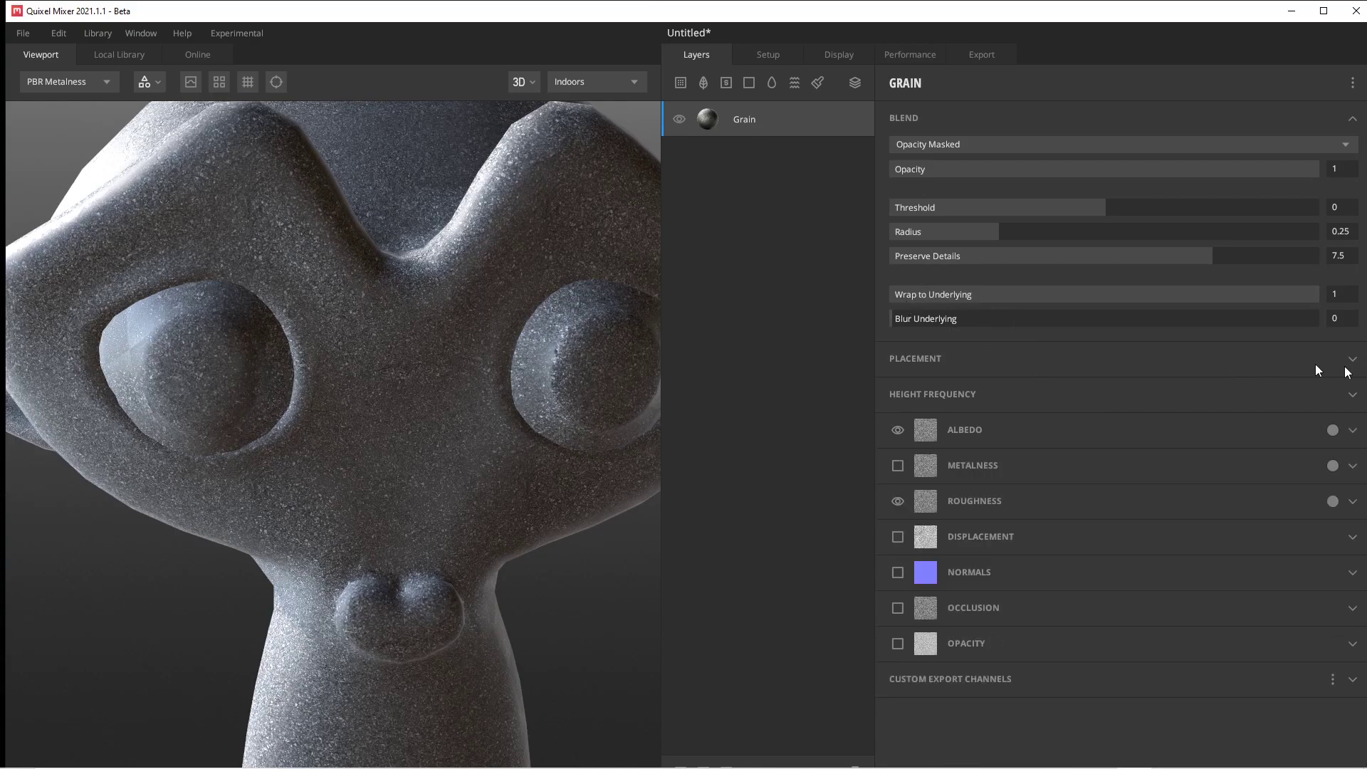
- Set the Grain layer's box projection scale to 5, and raise it further to 10
click(1114, 359)
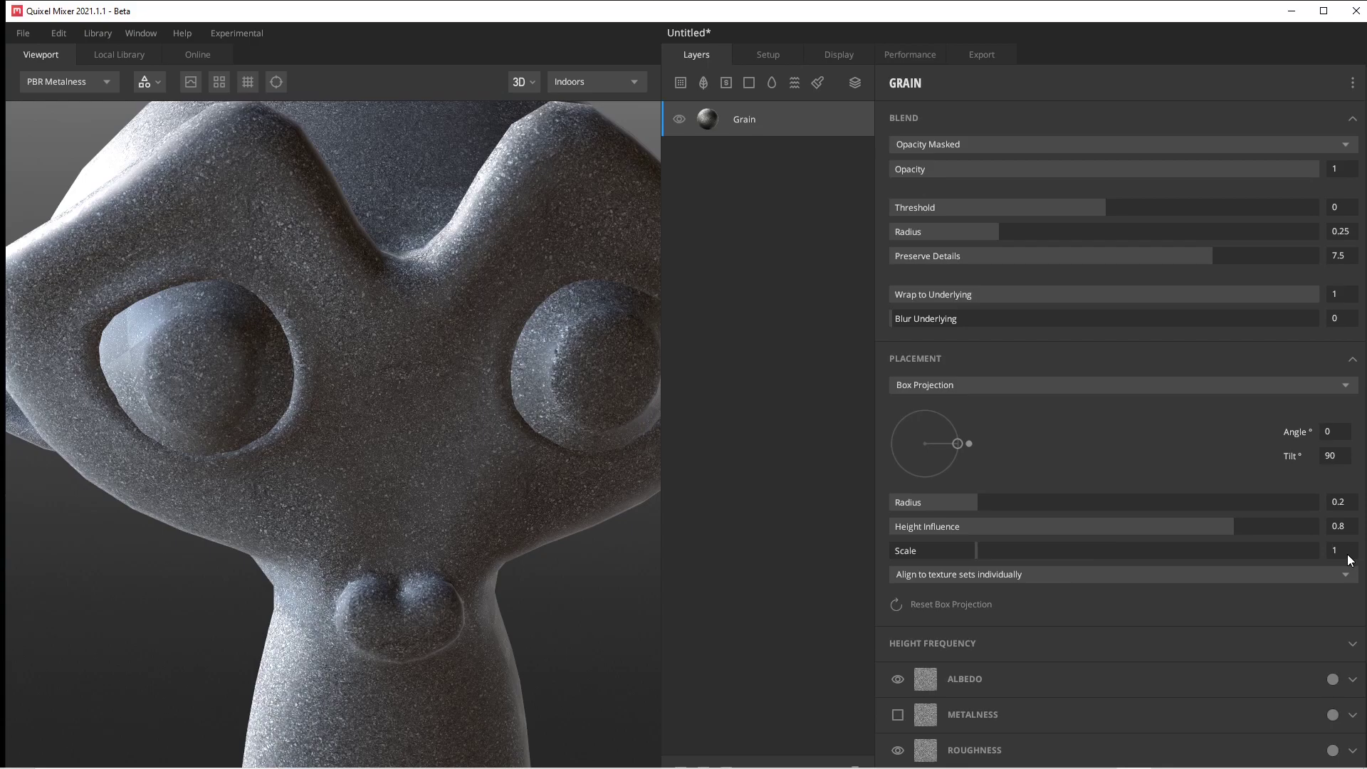
key(Return)
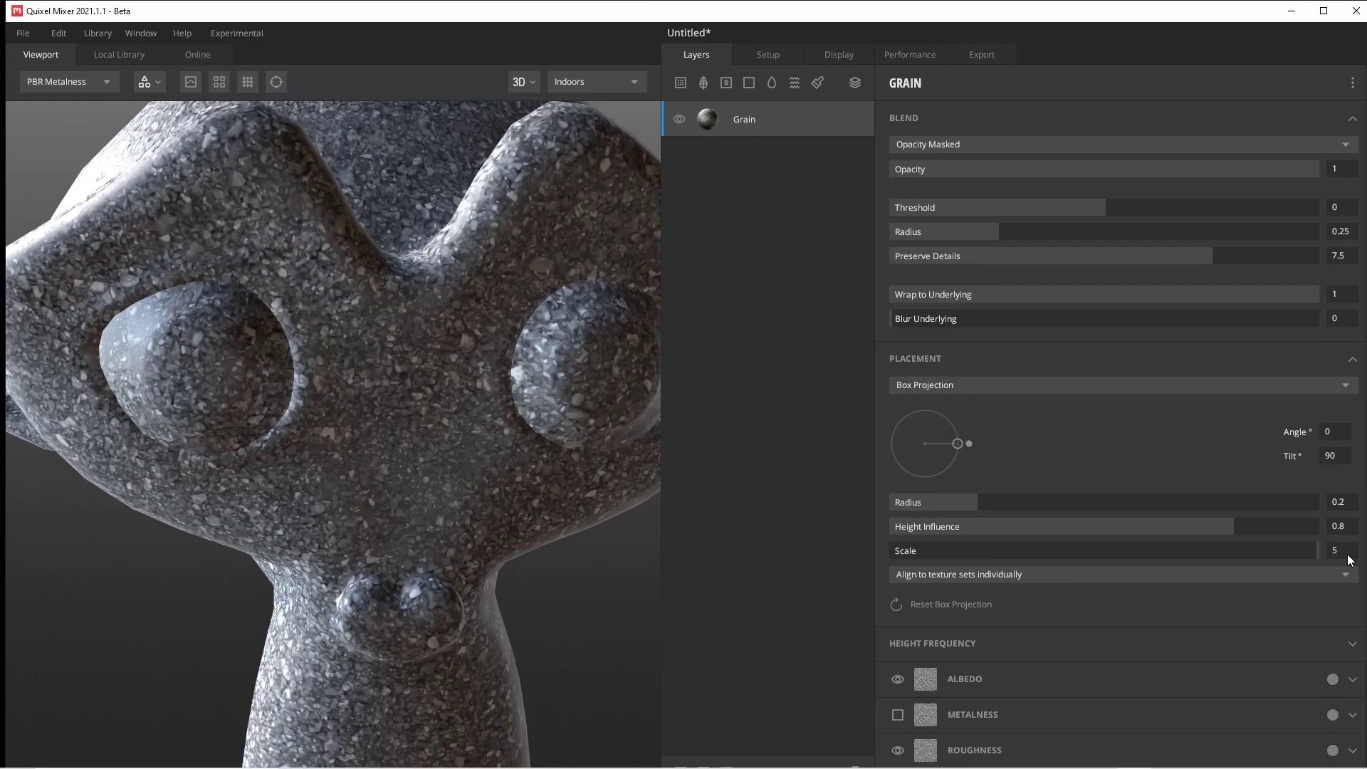
text(5)
key(Return)
key(BackSpace)
key(BackSpace)
text(10)
key(Return)
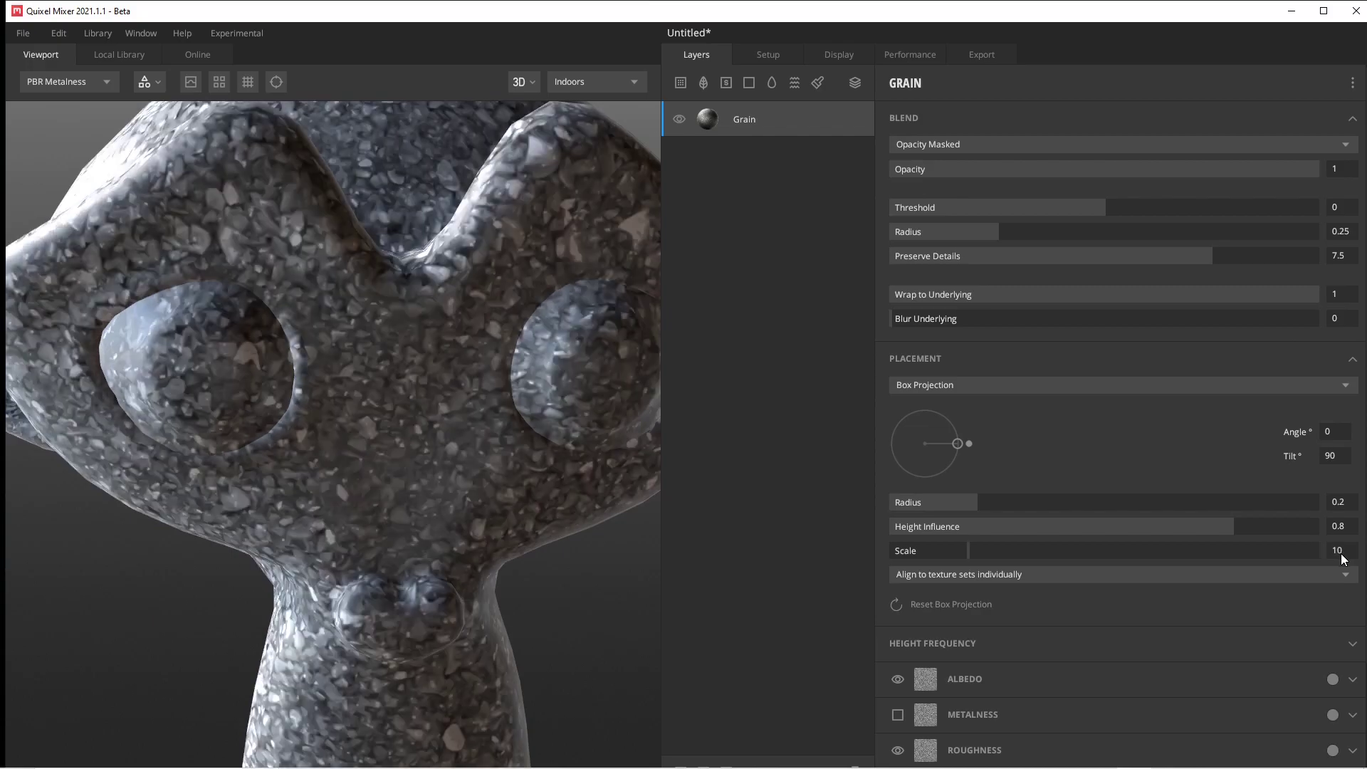
- Examine the enlarged grain texture on the monkey up close, from a distance and from several angles
scroll(441, 540, down, 5)
drag(441, 540, 348, 453)
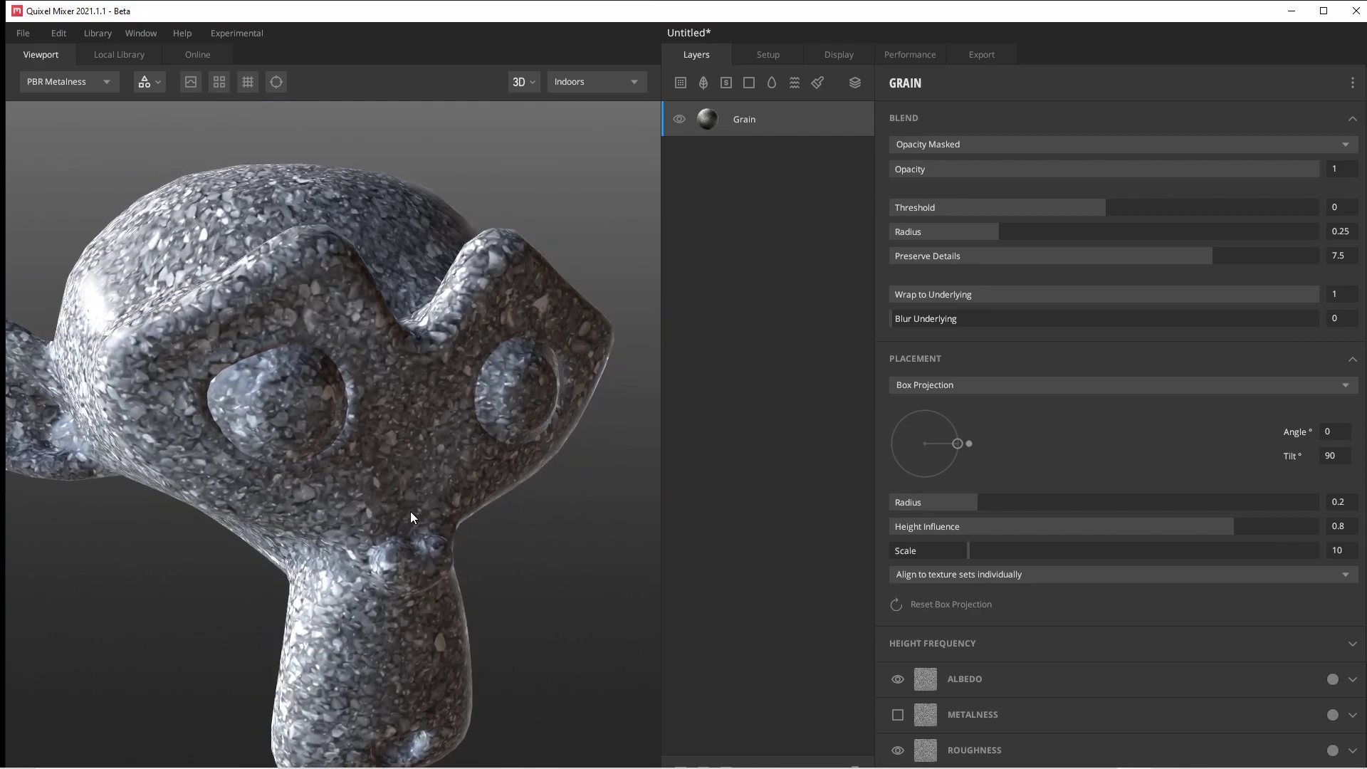
scroll(350, 452, up, 5)
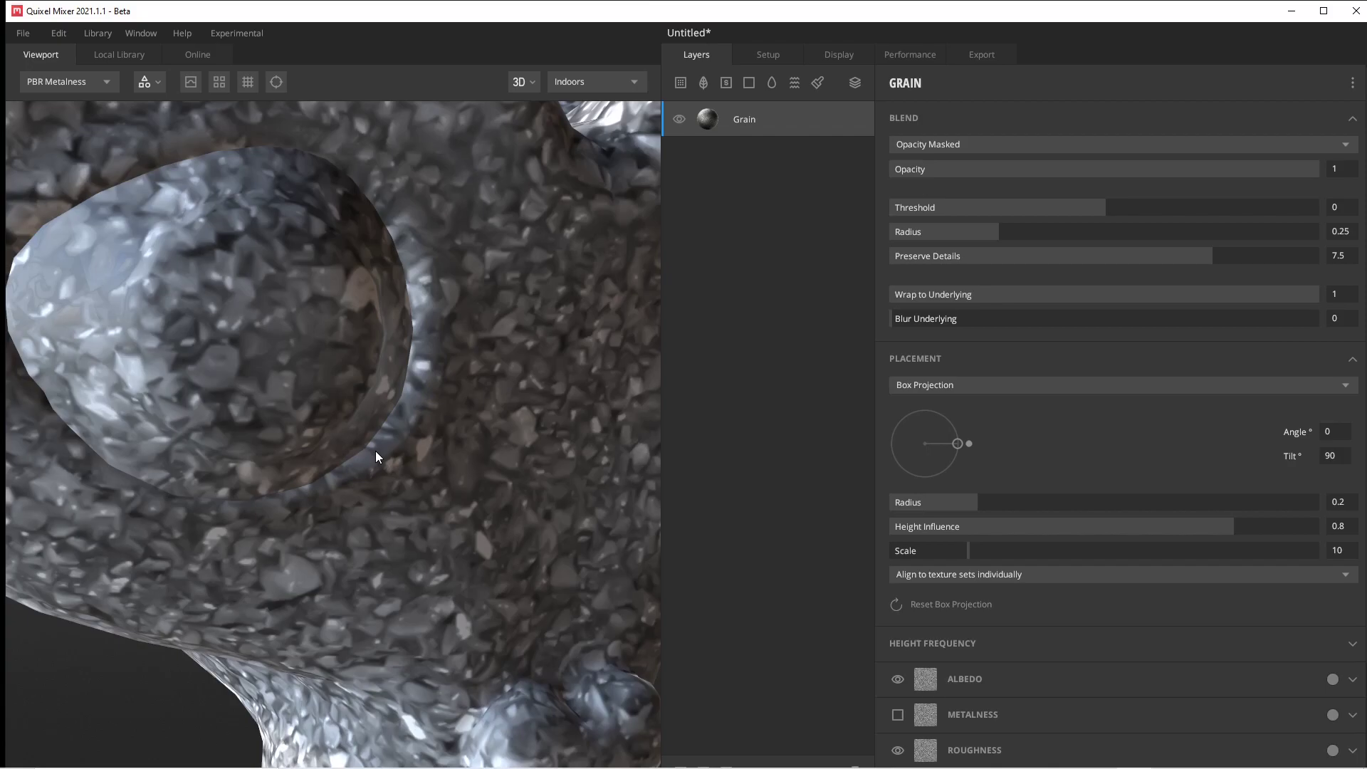
scroll(382, 451, down, 5)
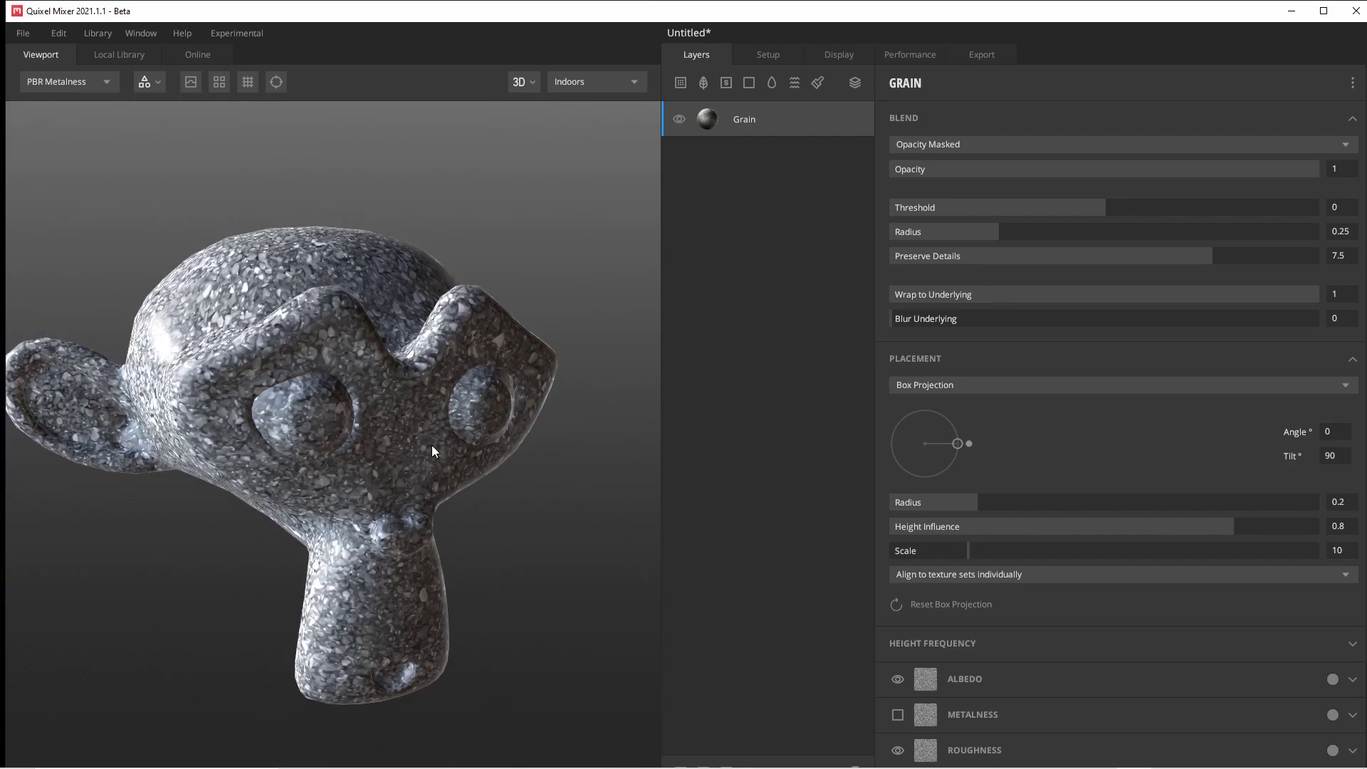
drag(431, 444, 356, 465)
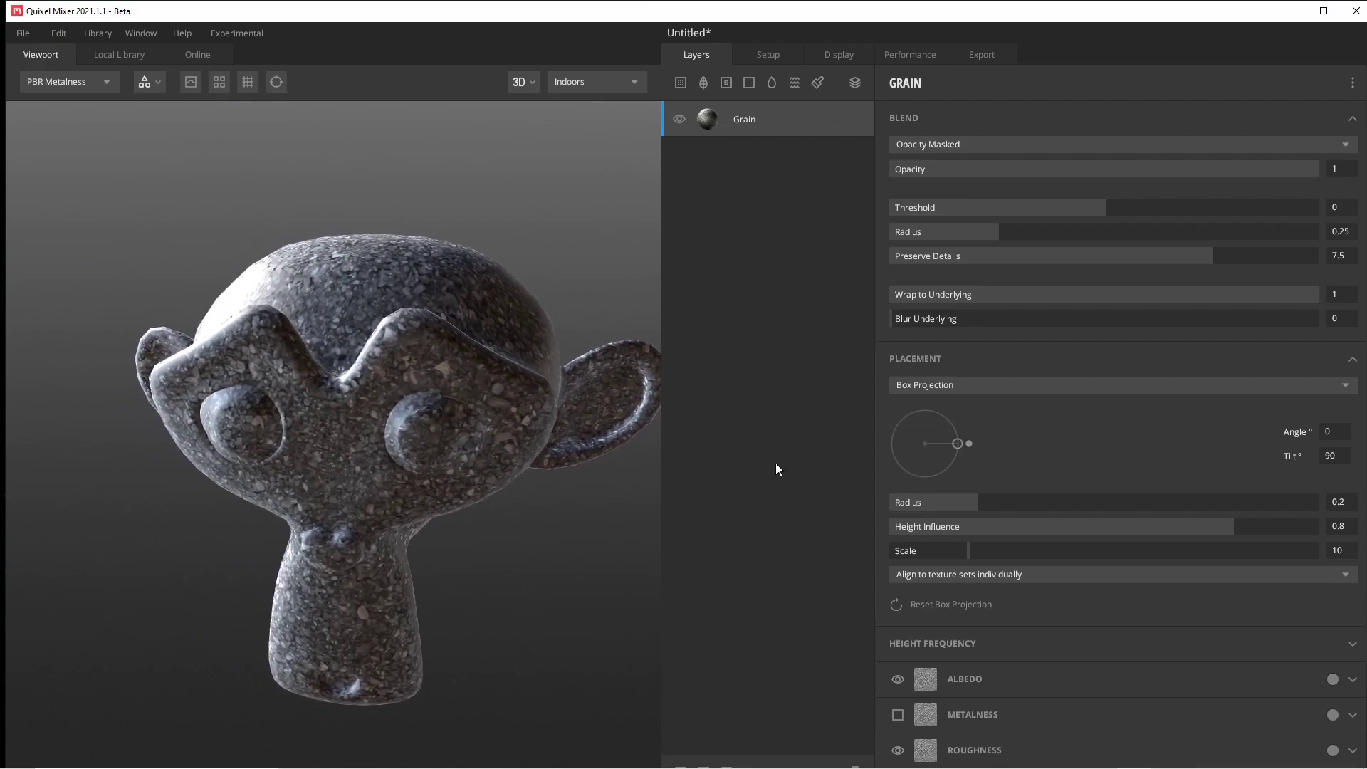
drag(468, 378, 611, 268)
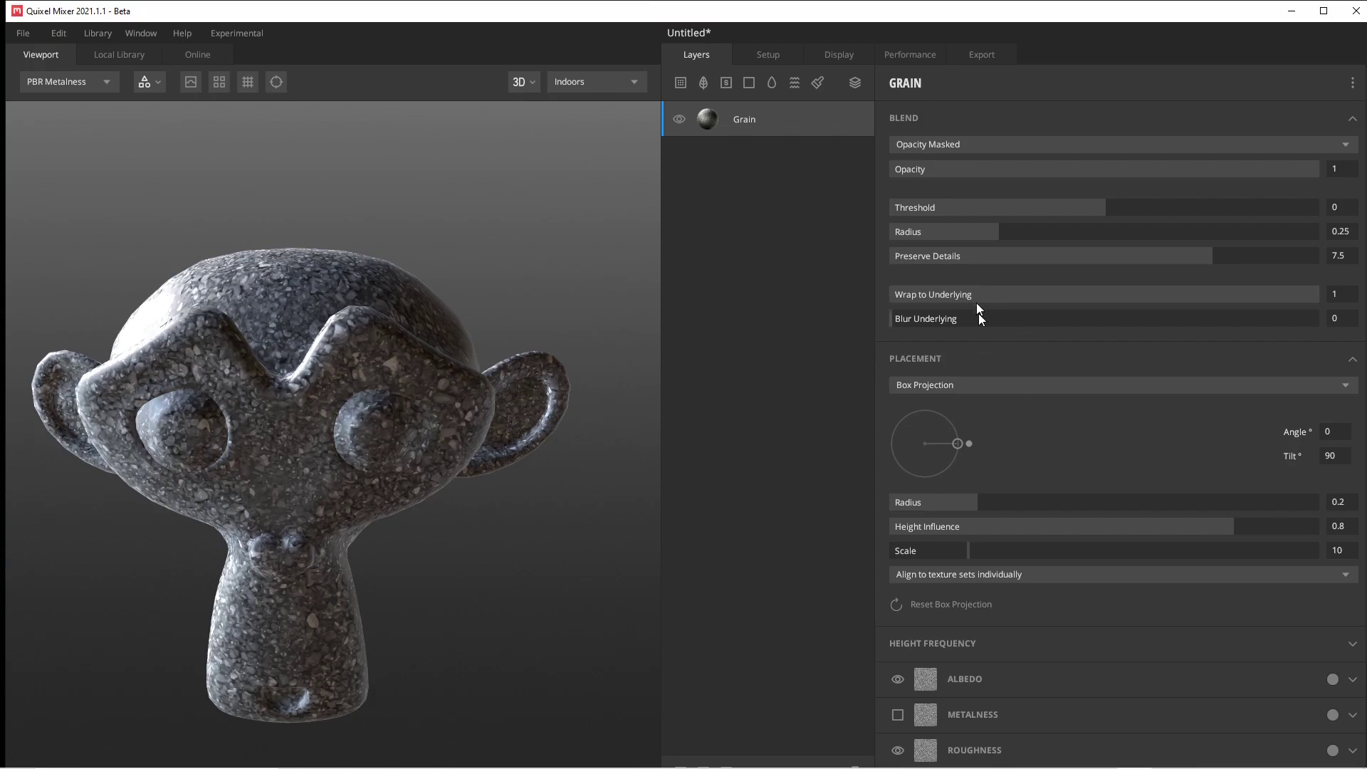
middle_drag(551, 320, 574, 302)
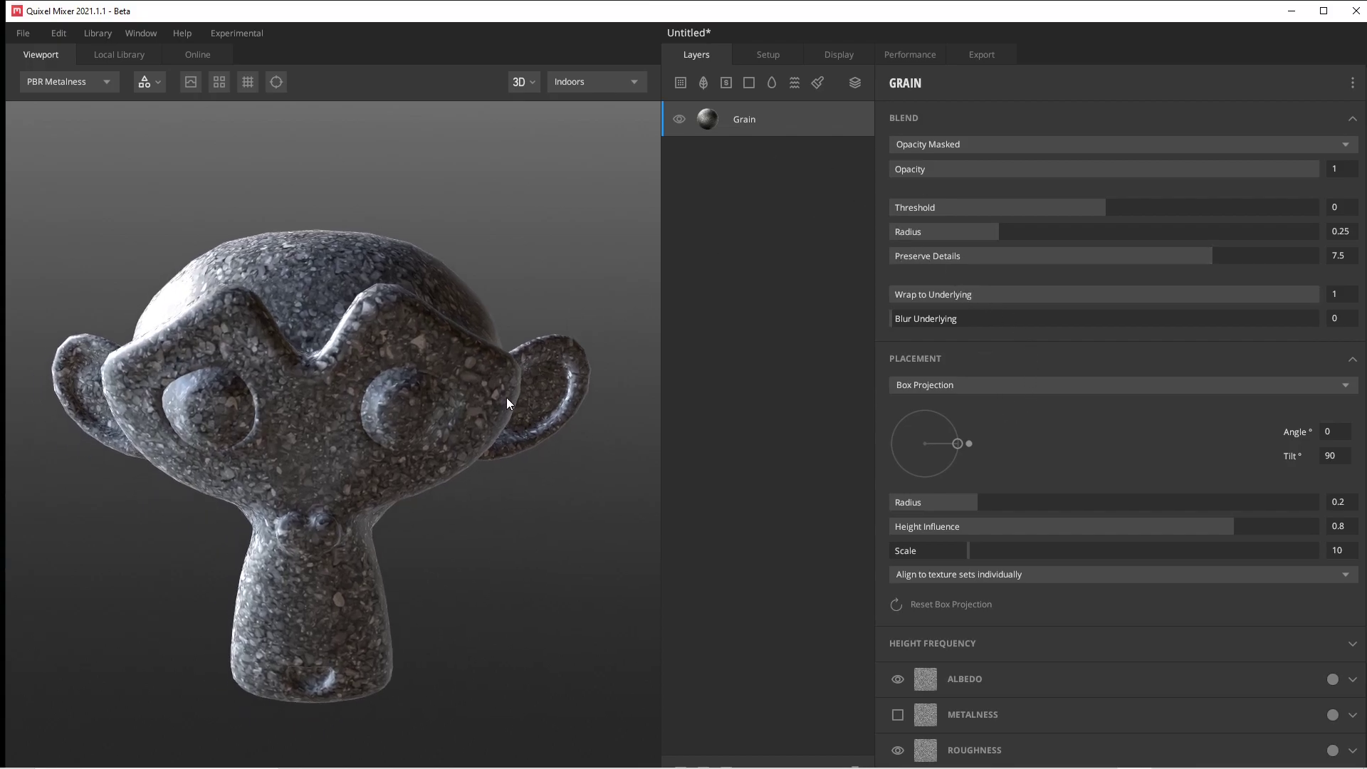
middle_drag(506, 397, 561, 382)
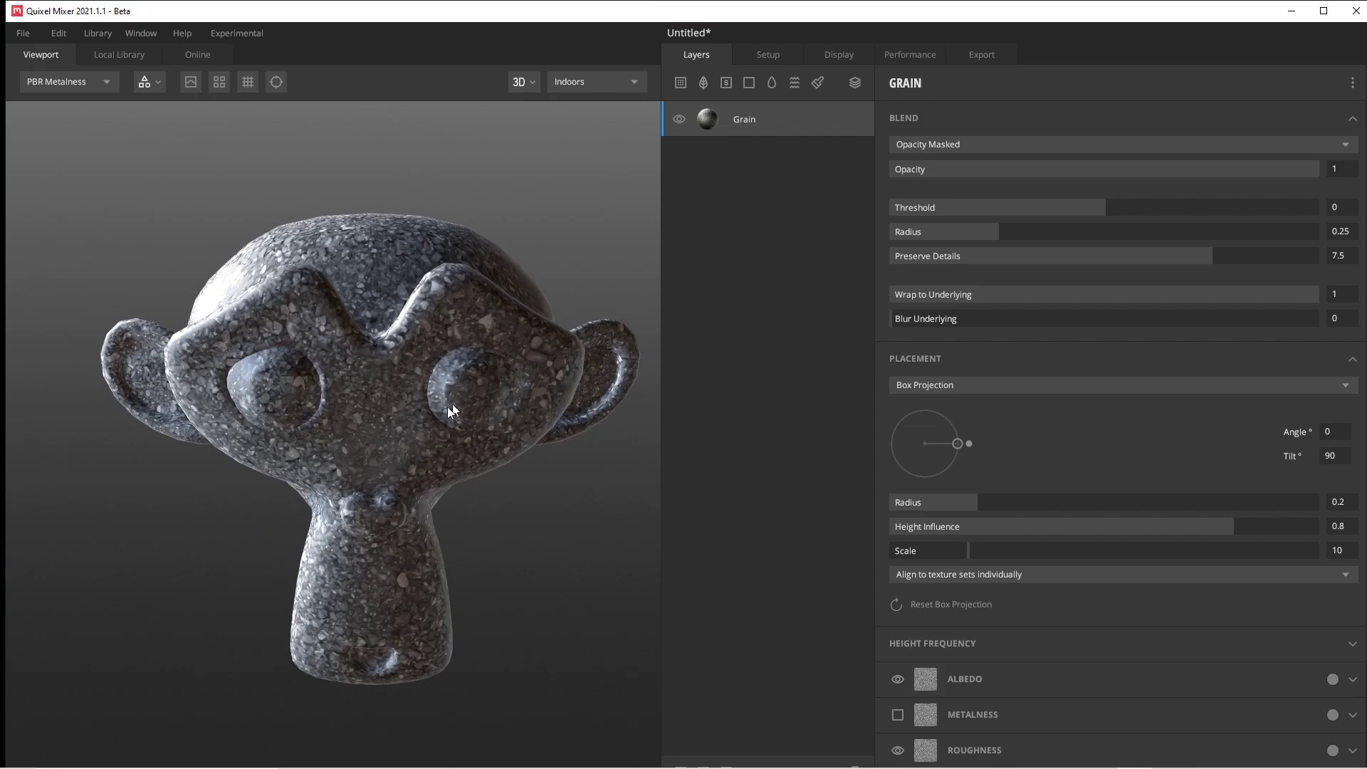
drag(452, 411, 453, 422)
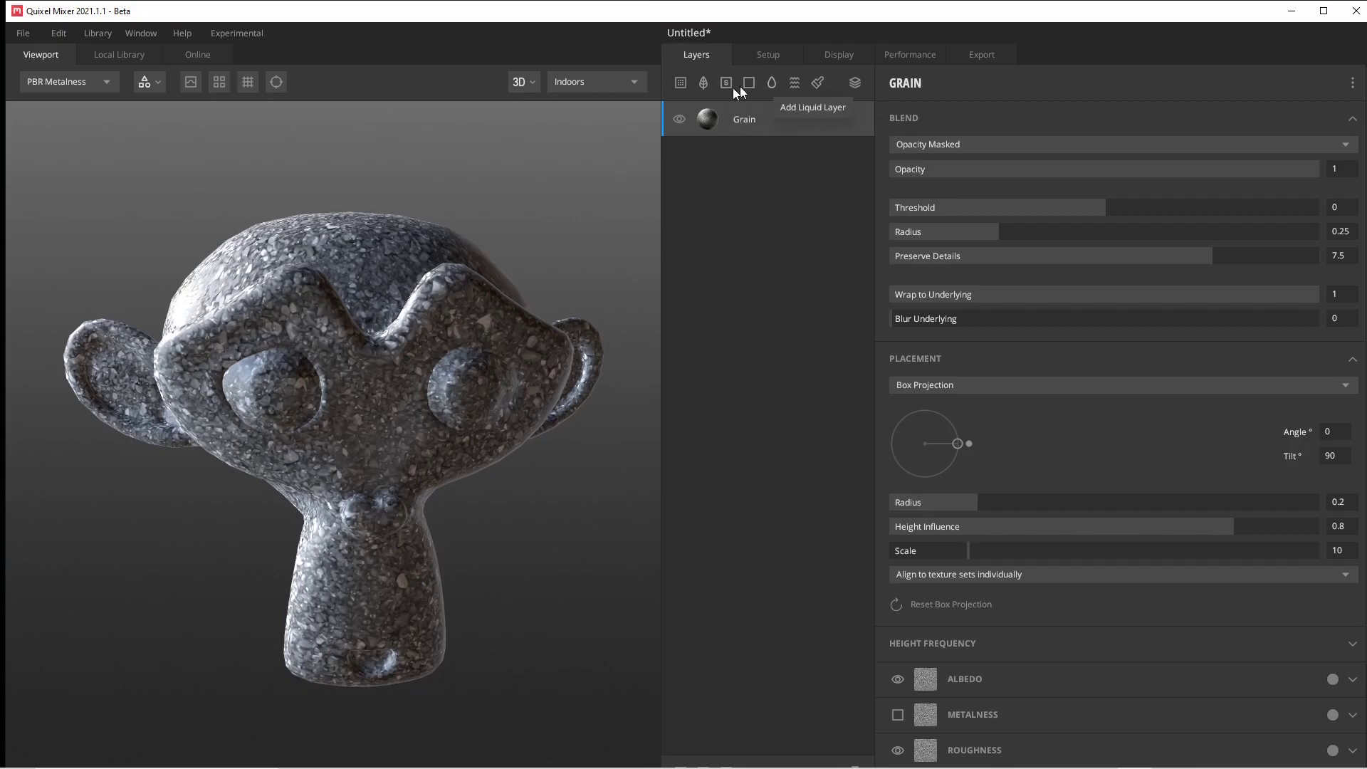
- Try adding the Concrete Smooth surface layer above the Grain layer, and undo the addition
click(681, 82)
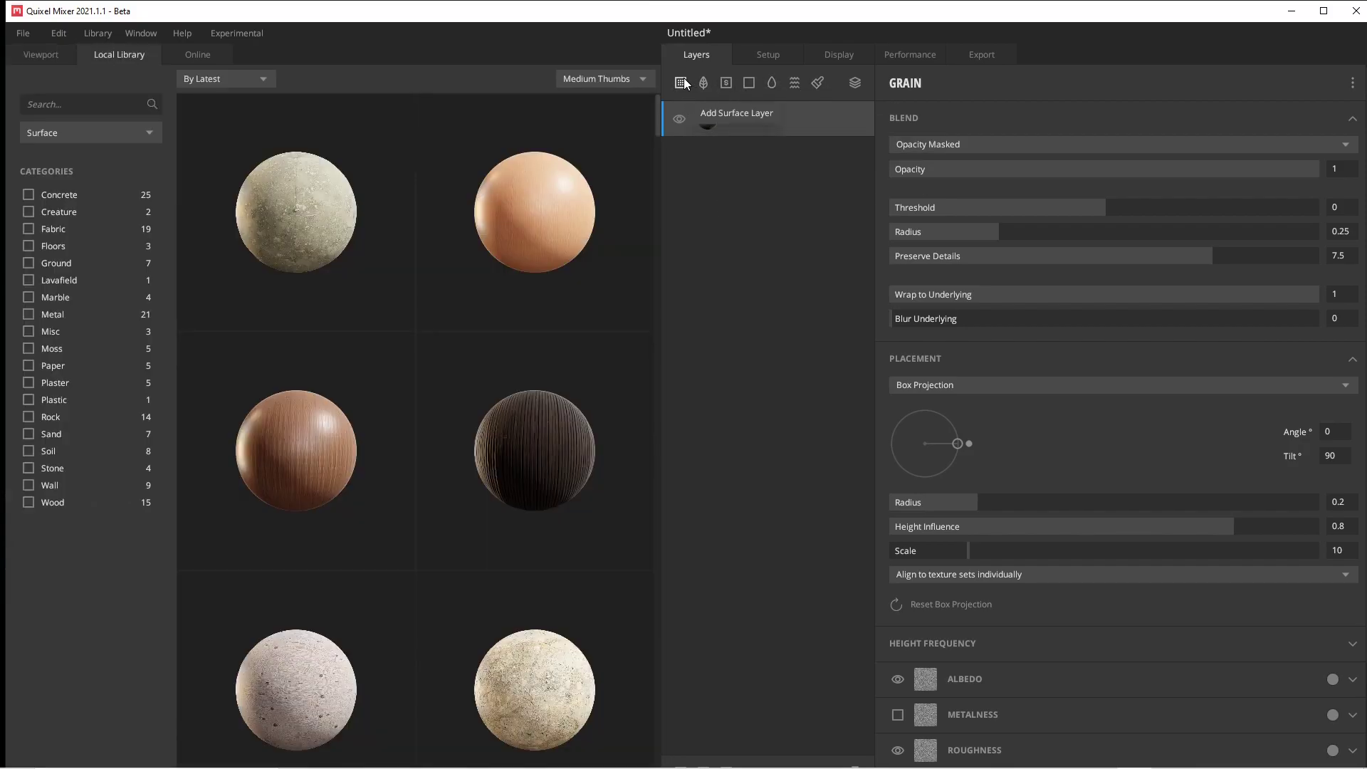
click(364, 196)
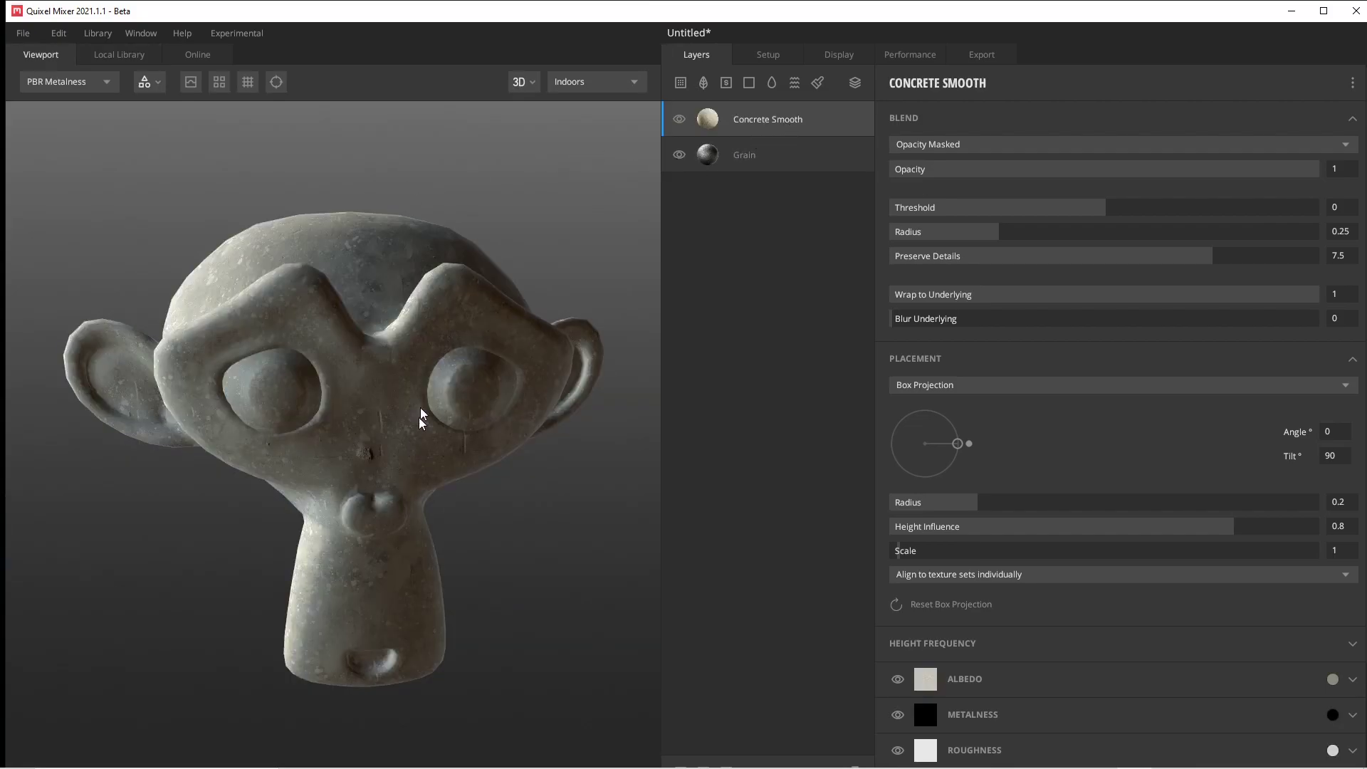
key(ctrl+z)
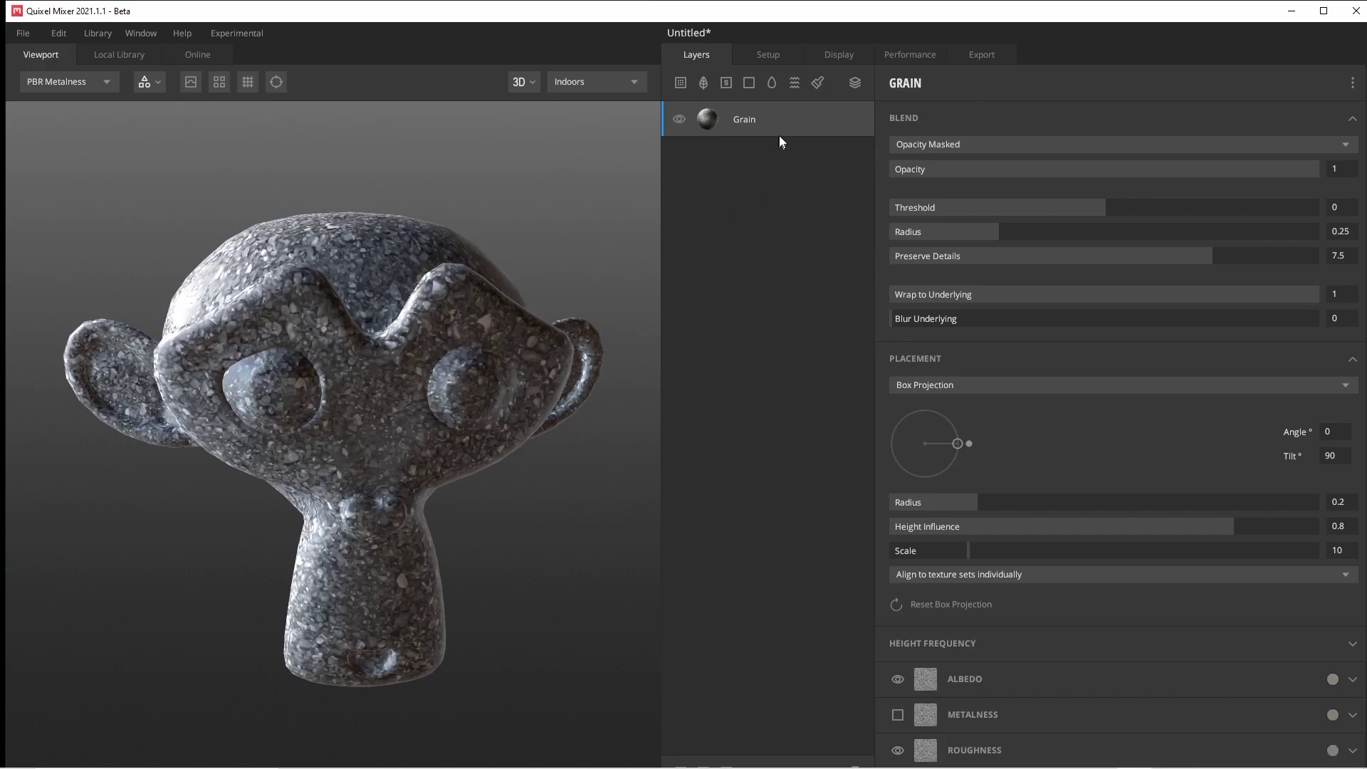
- Remove the Grain layer and add the Icelandic Rock 2X2 M surface layer from the local library
key(ctrl+z)
click(689, 82)
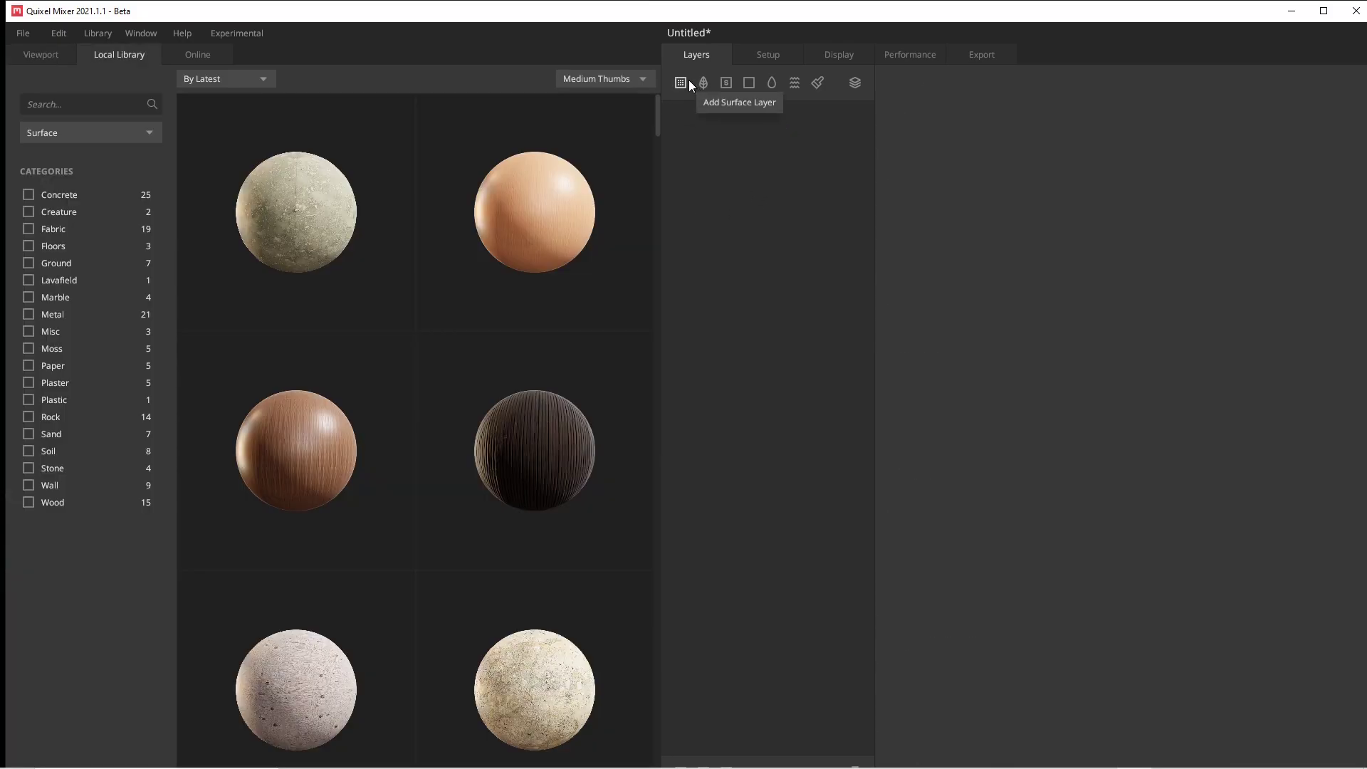
click(132, 134)
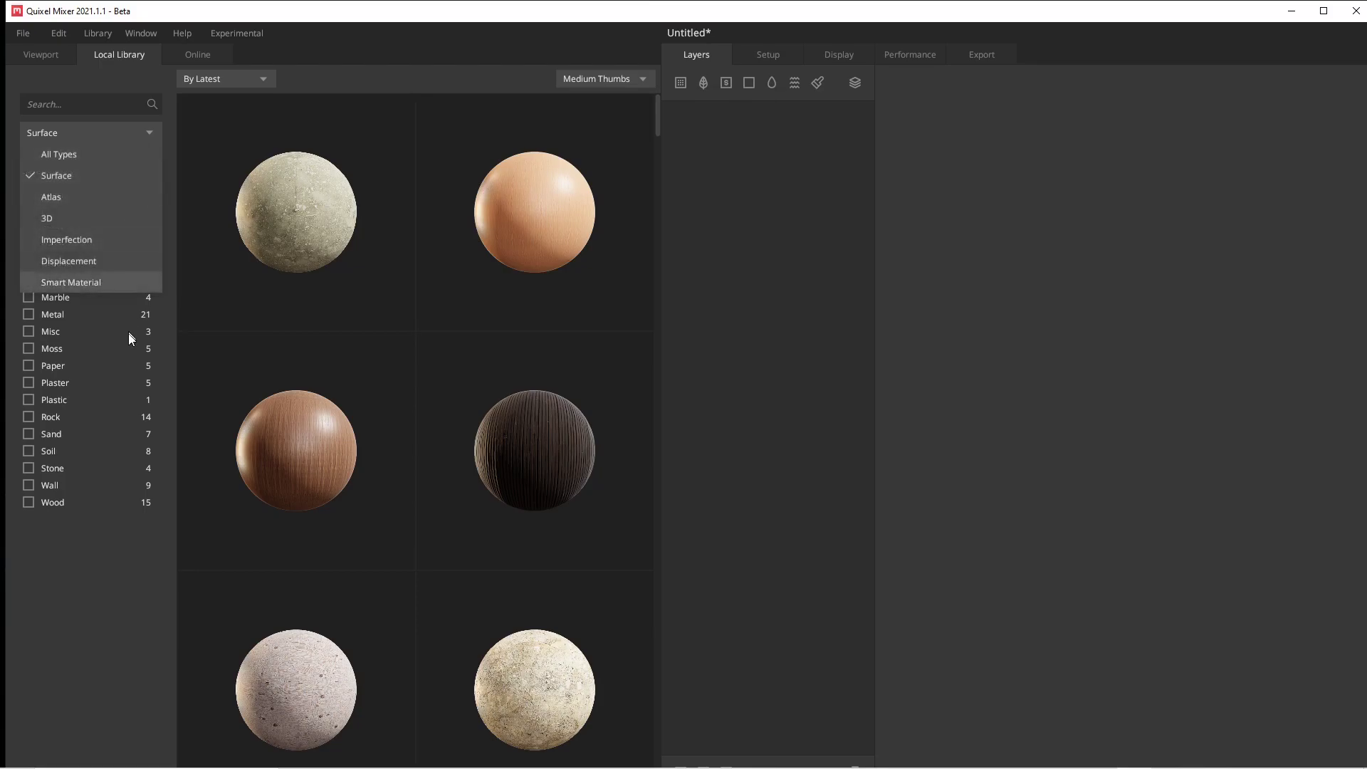
scroll(330, 292, down, 10)
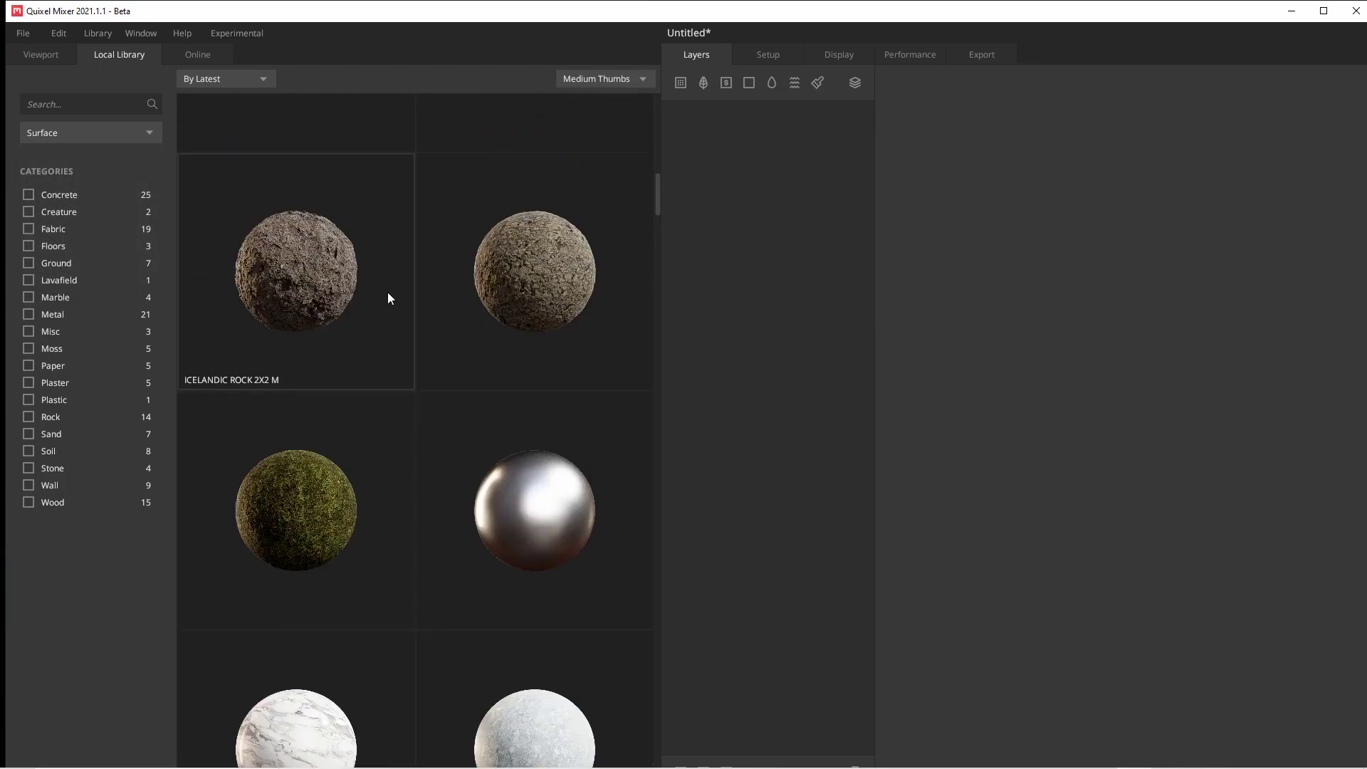
click(387, 294)
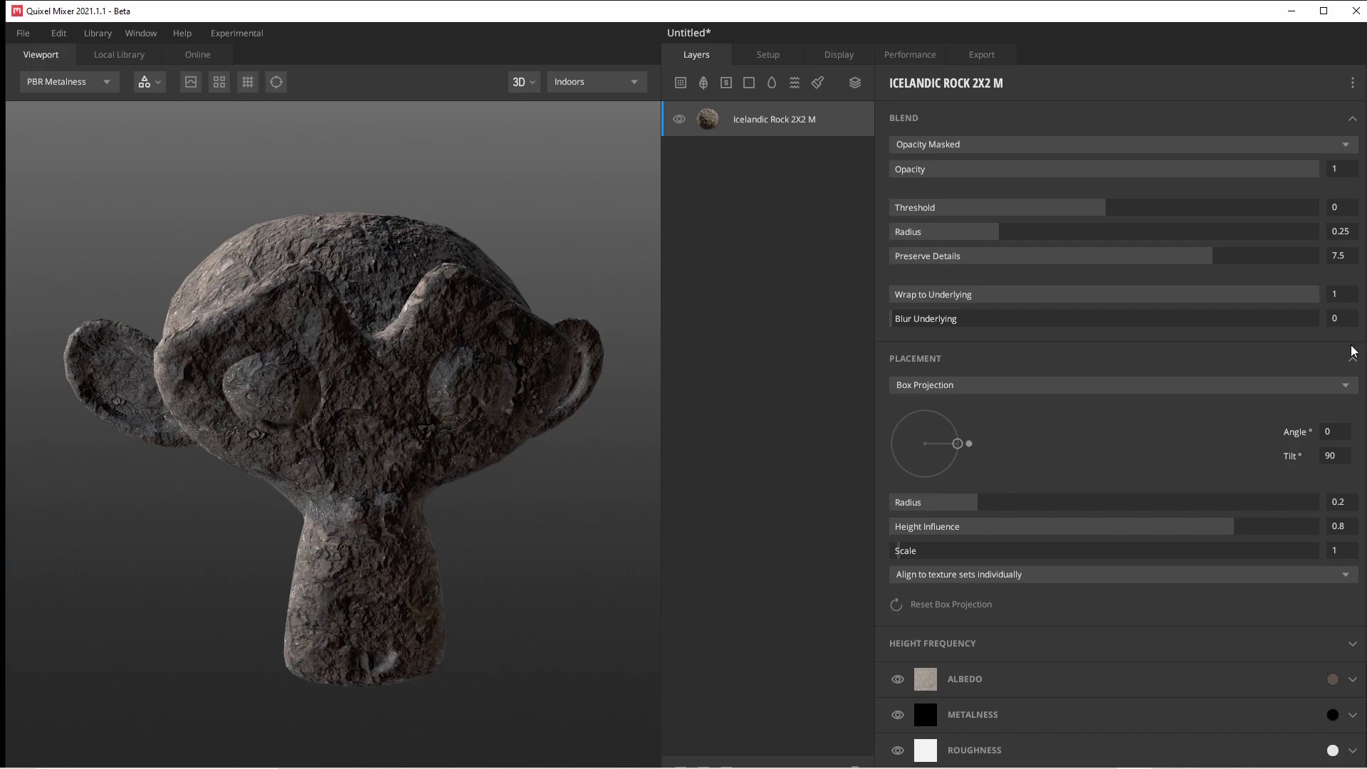
- Change the Icelandic Rock layer's albedo colour to a muted brown and apply it
click(1338, 359)
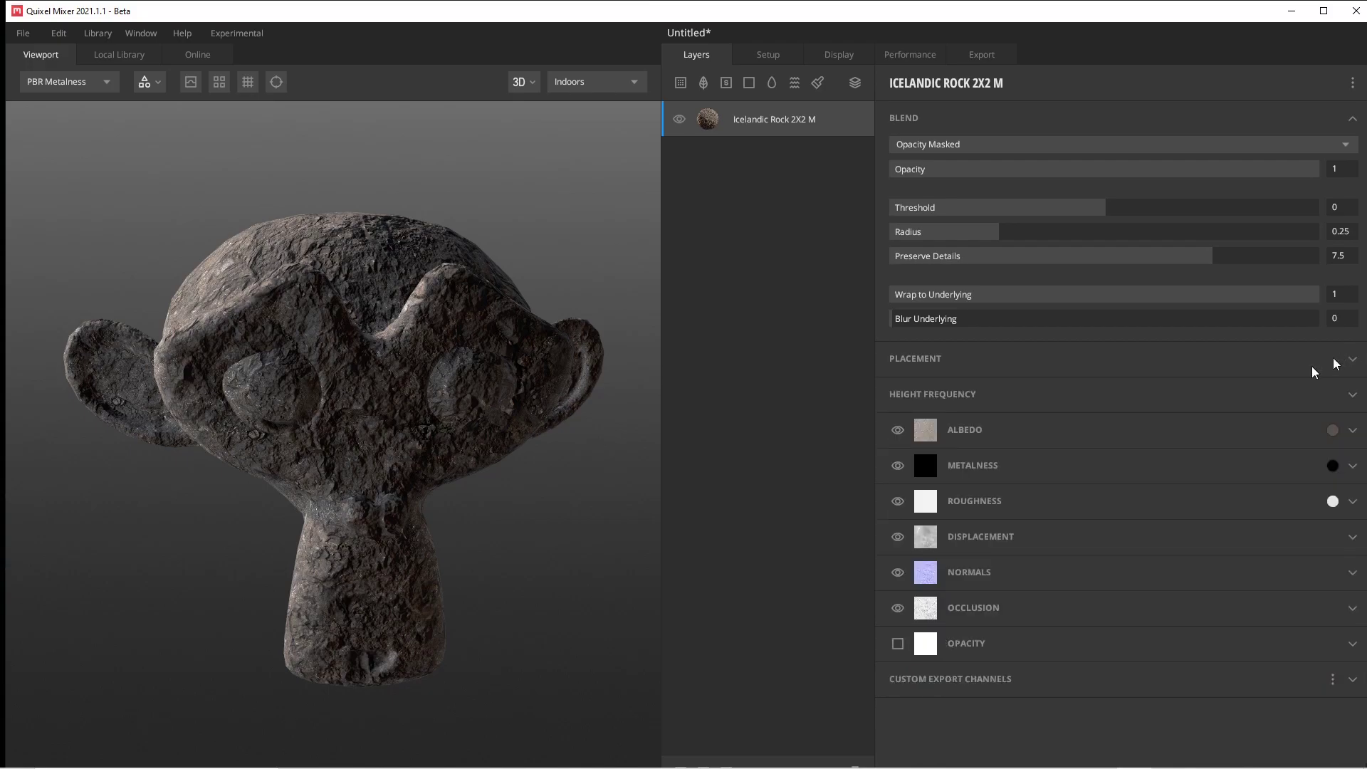
click(1331, 430)
click(648, 379)
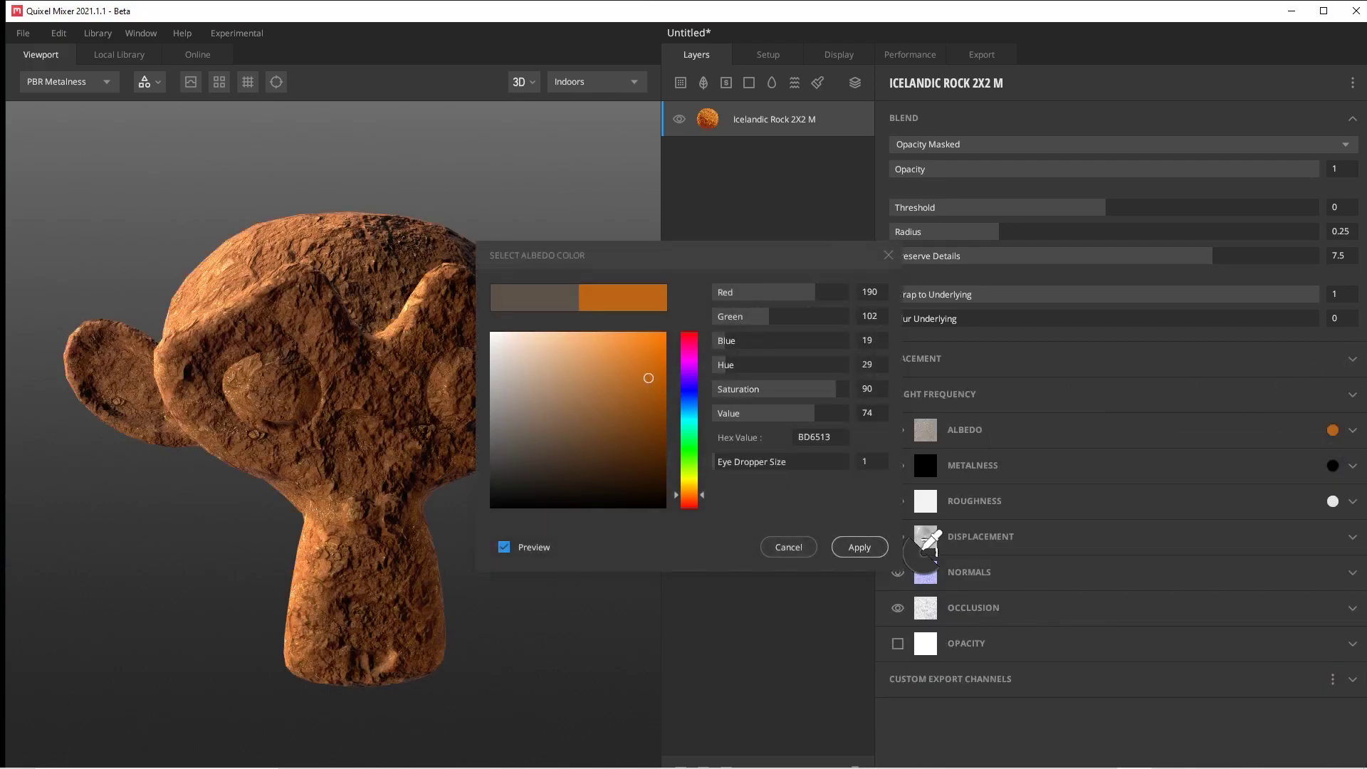
click(585, 434)
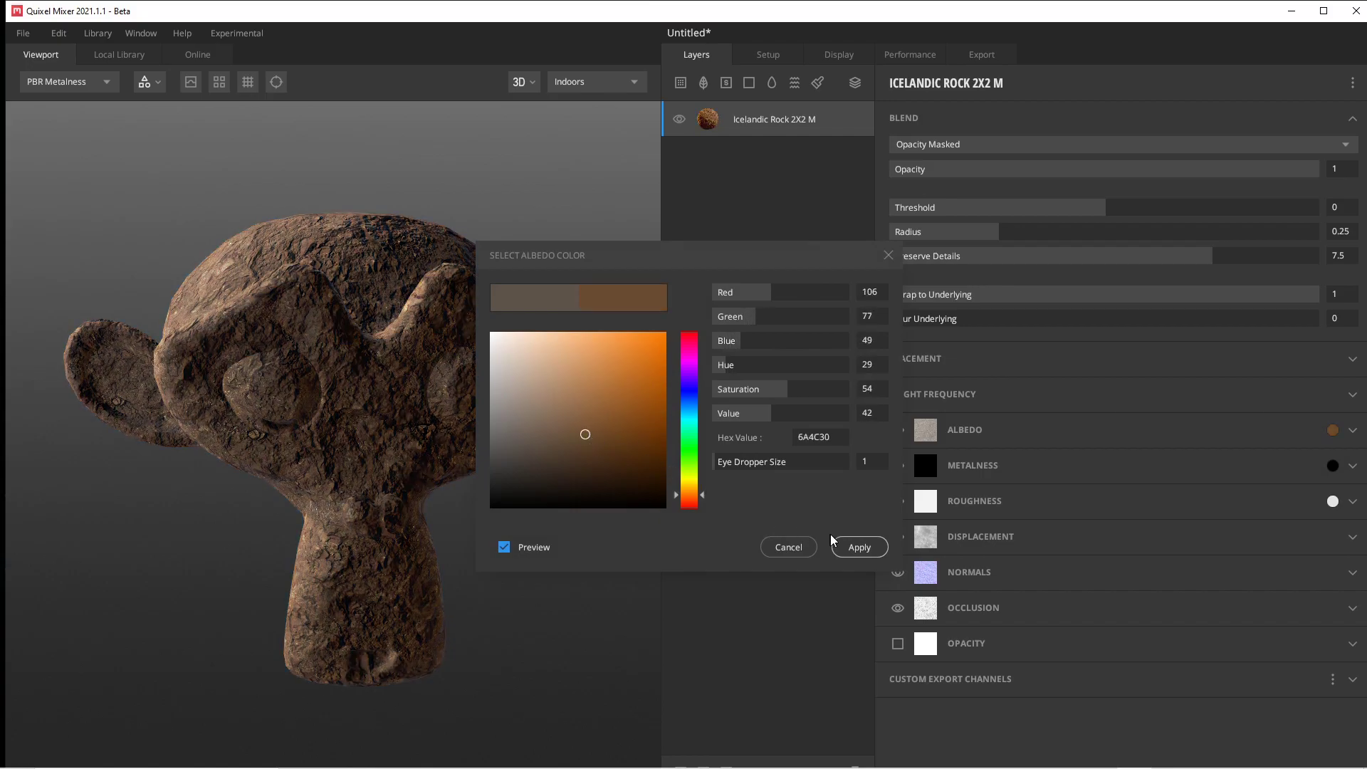
drag(617, 427, 583, 424)
click(855, 547)
- Examine the brown rock surface on the monkey from the front and side, at different distances
drag(428, 472, 601, 463)
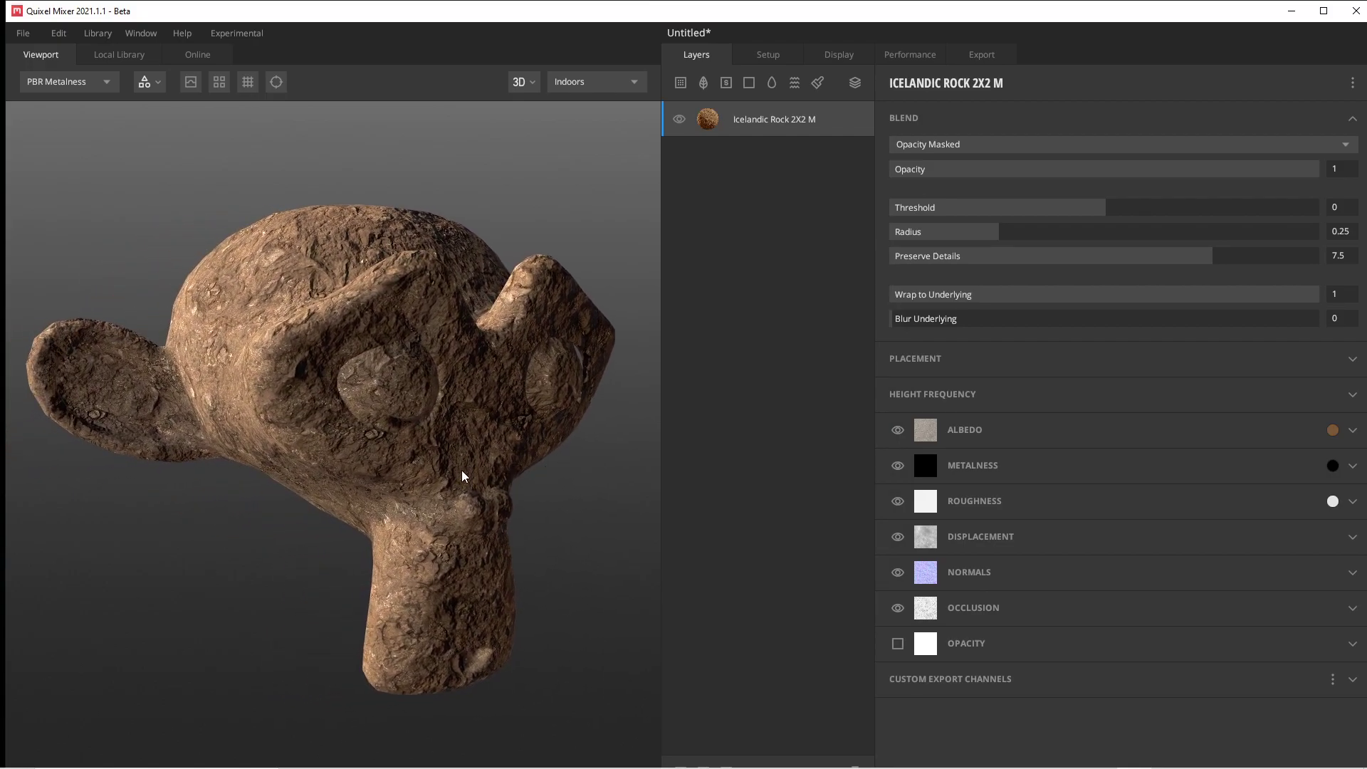
mouse_move(467, 468)
mouse_down()
mouse_move(446, 471)
mouse_move(451, 494)
mouse_move(377, 477)
mouse_move(476, 467)
mouse_up()
scroll(475, 467, down, 5)
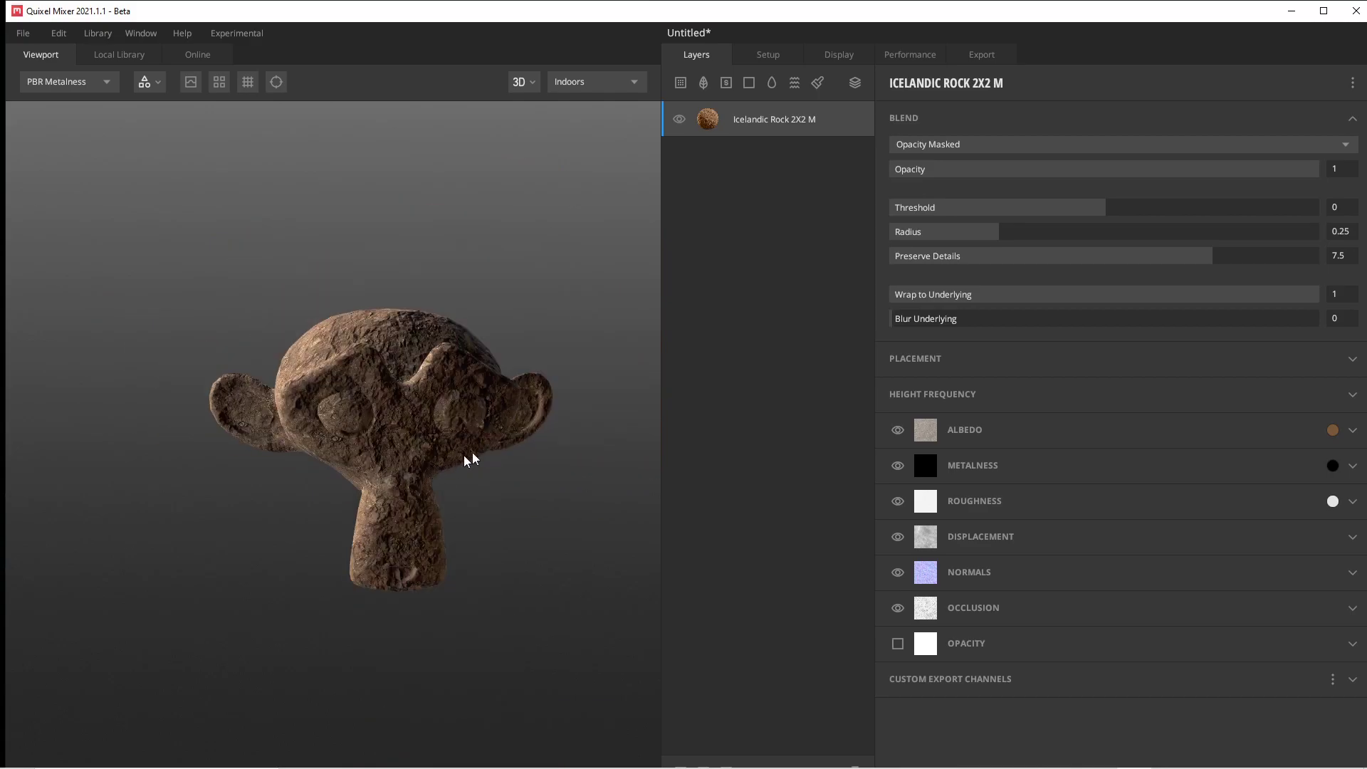
scroll(477, 452, up, 5)
scroll(386, 452, down, 5)
scroll(439, 456, up, 5)
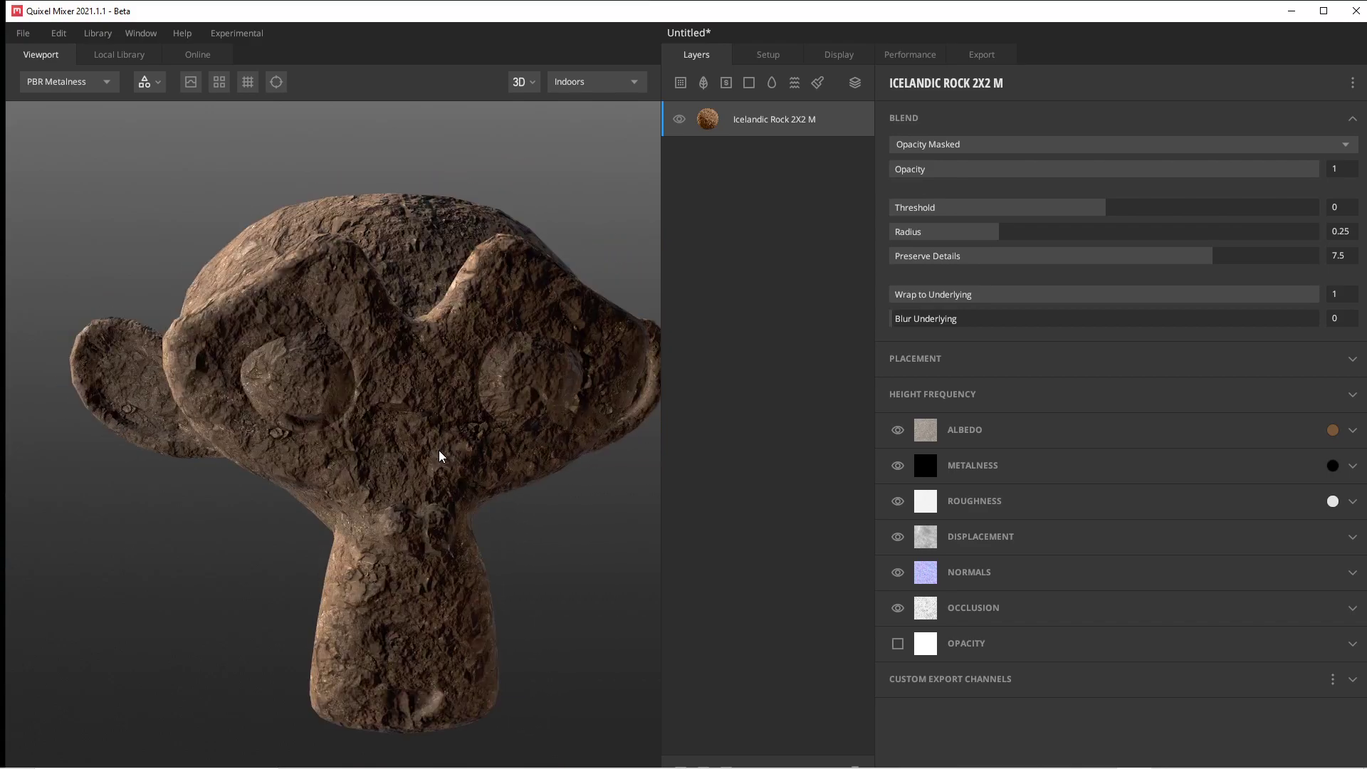
scroll(438, 450, up, 5)
scroll(438, 450, down, 8)
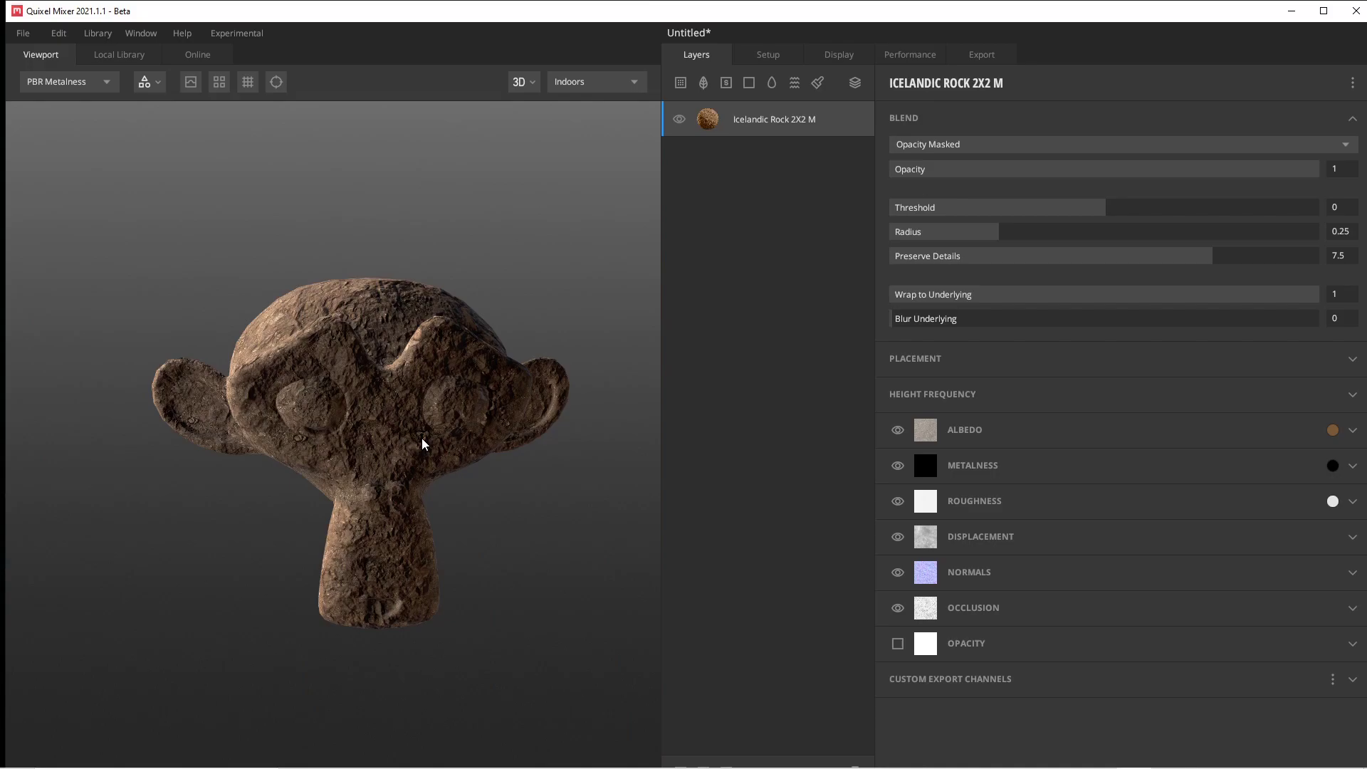
drag(422, 438, 353, 440)
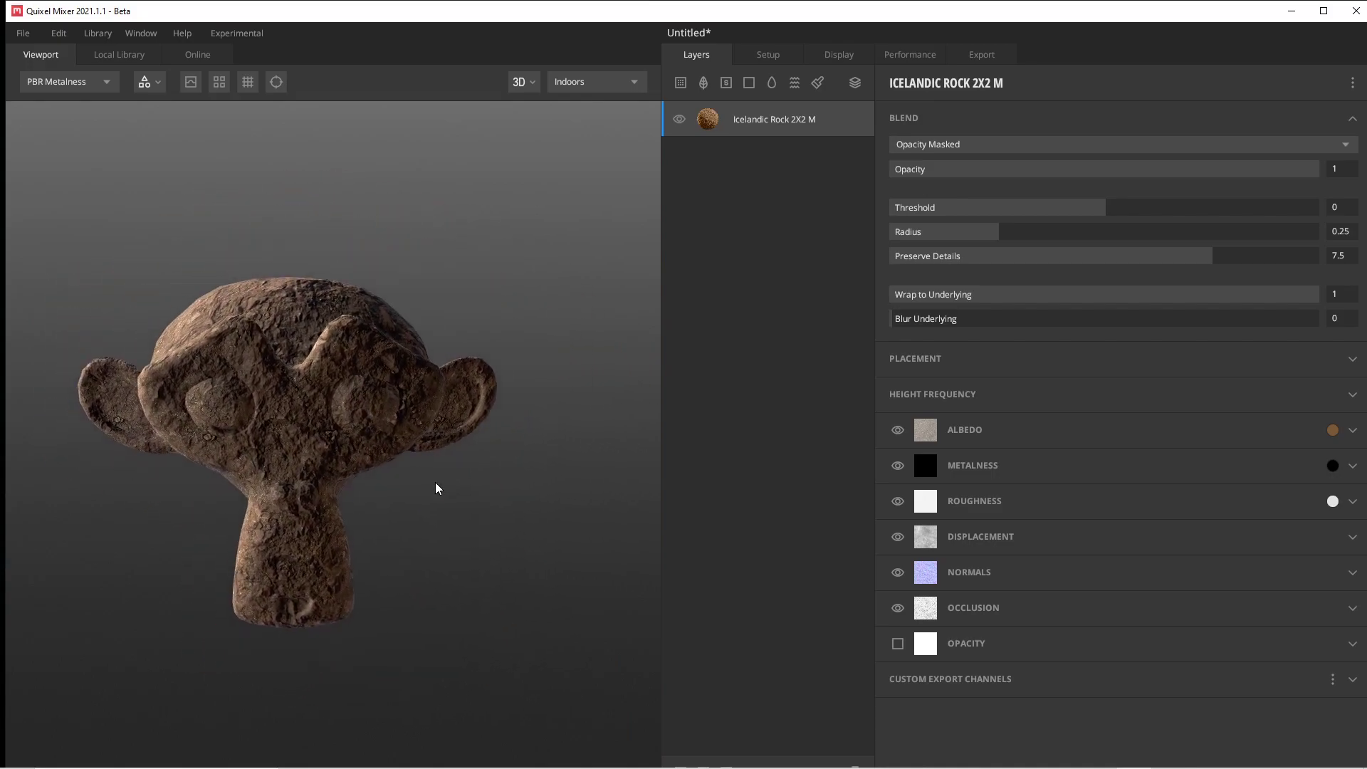
drag(437, 487, 567, 485)
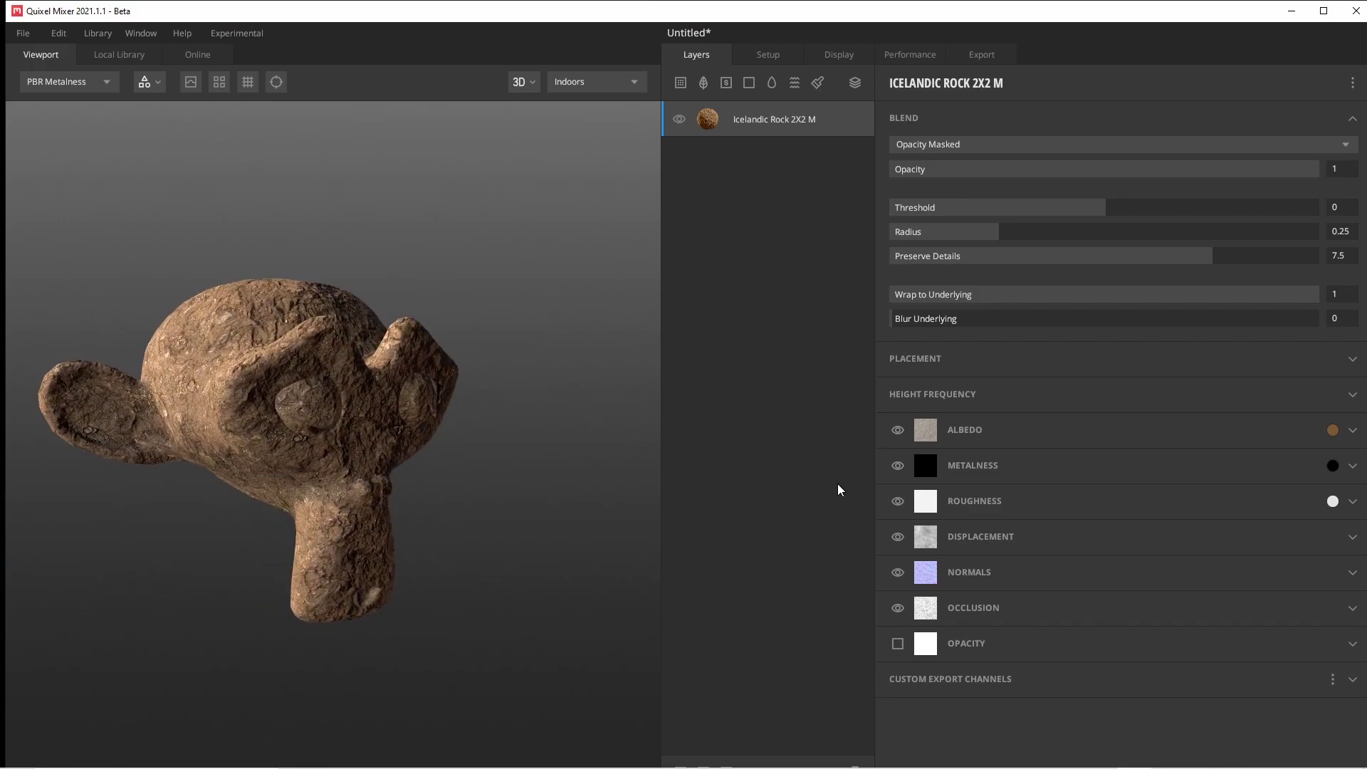
drag(838, 490, 288, 507)
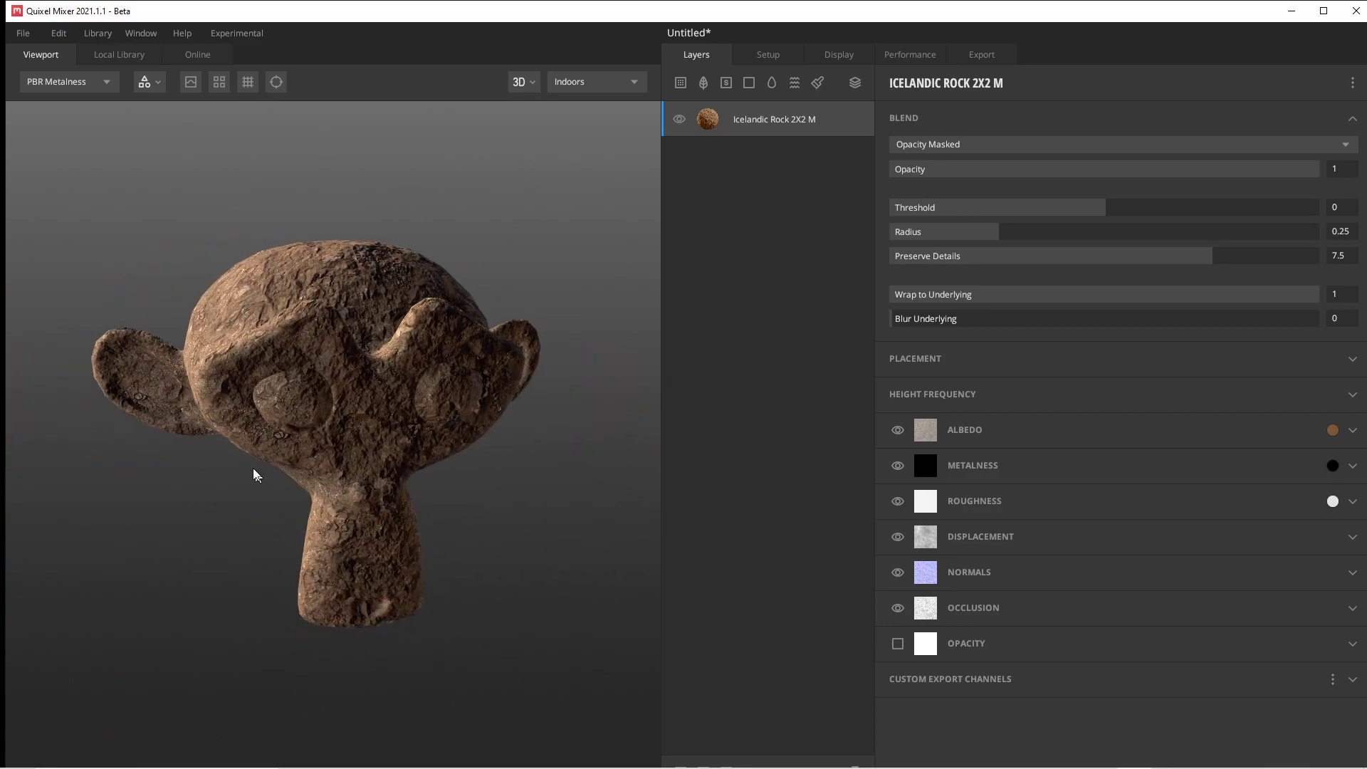
middle_drag(254, 467, 275, 474)
- Toggle between the full-window viewport and the normal layout to view the monkey without panels
key(Tab)
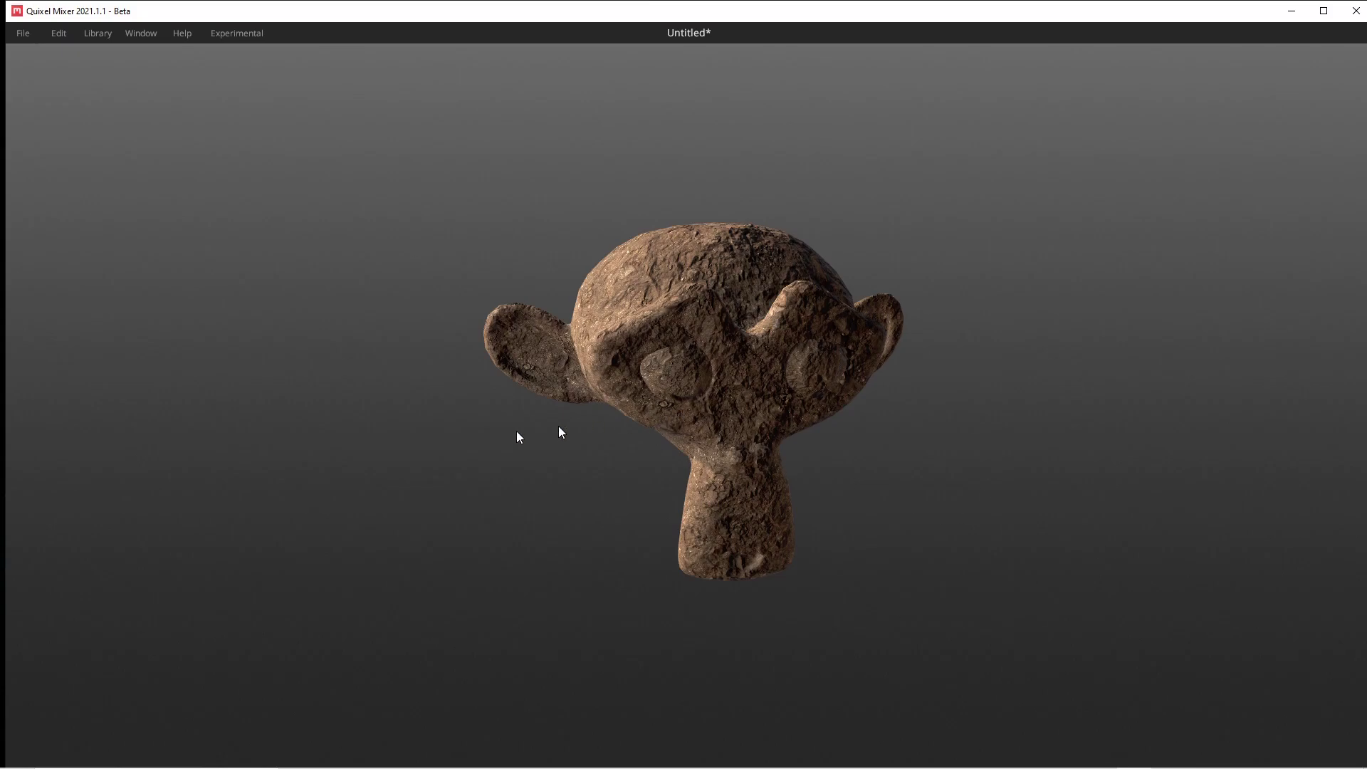
key(Tab)
key(Tab)
key(Tab)
key(Tab)
key(Tab)
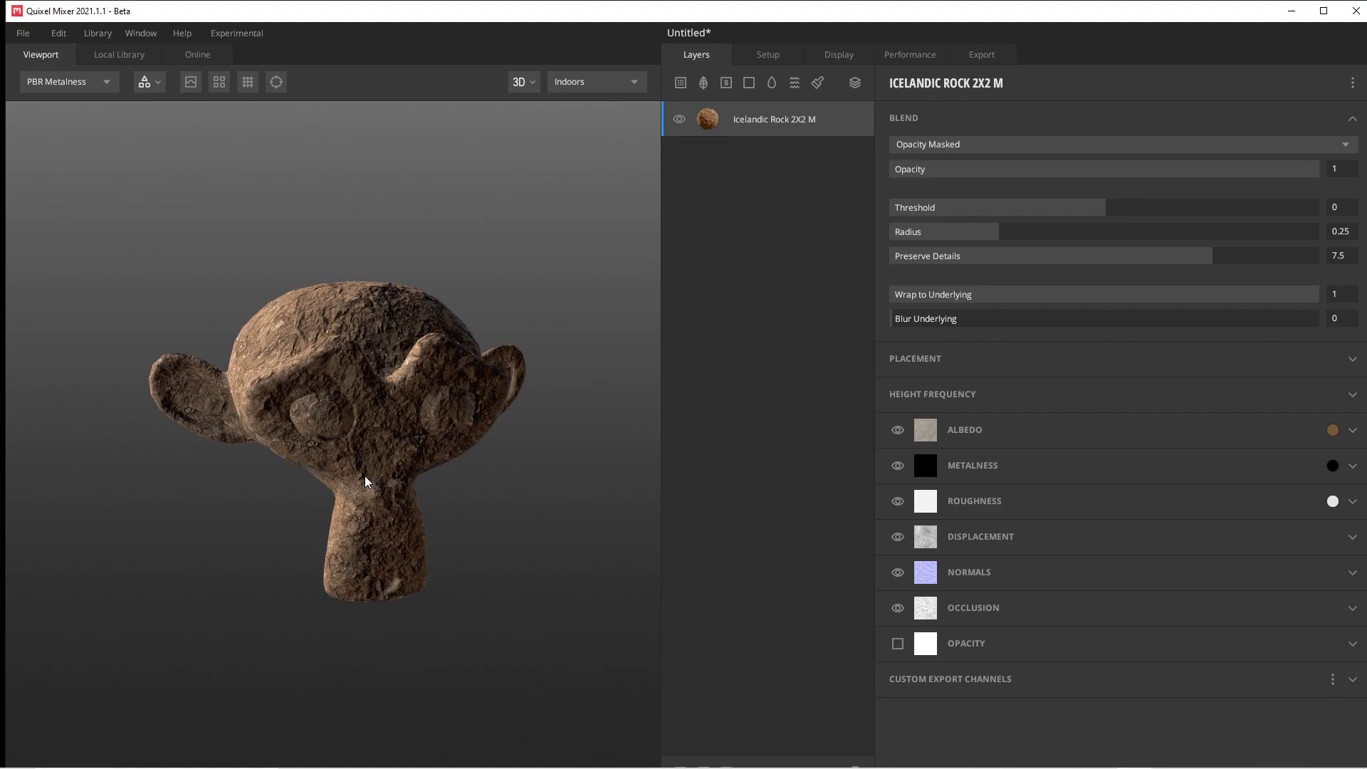
- Disable the Icelandic Rock layer's Normals channel to flatten the fine surface relief on the monkey
drag(365, 475, 460, 449)
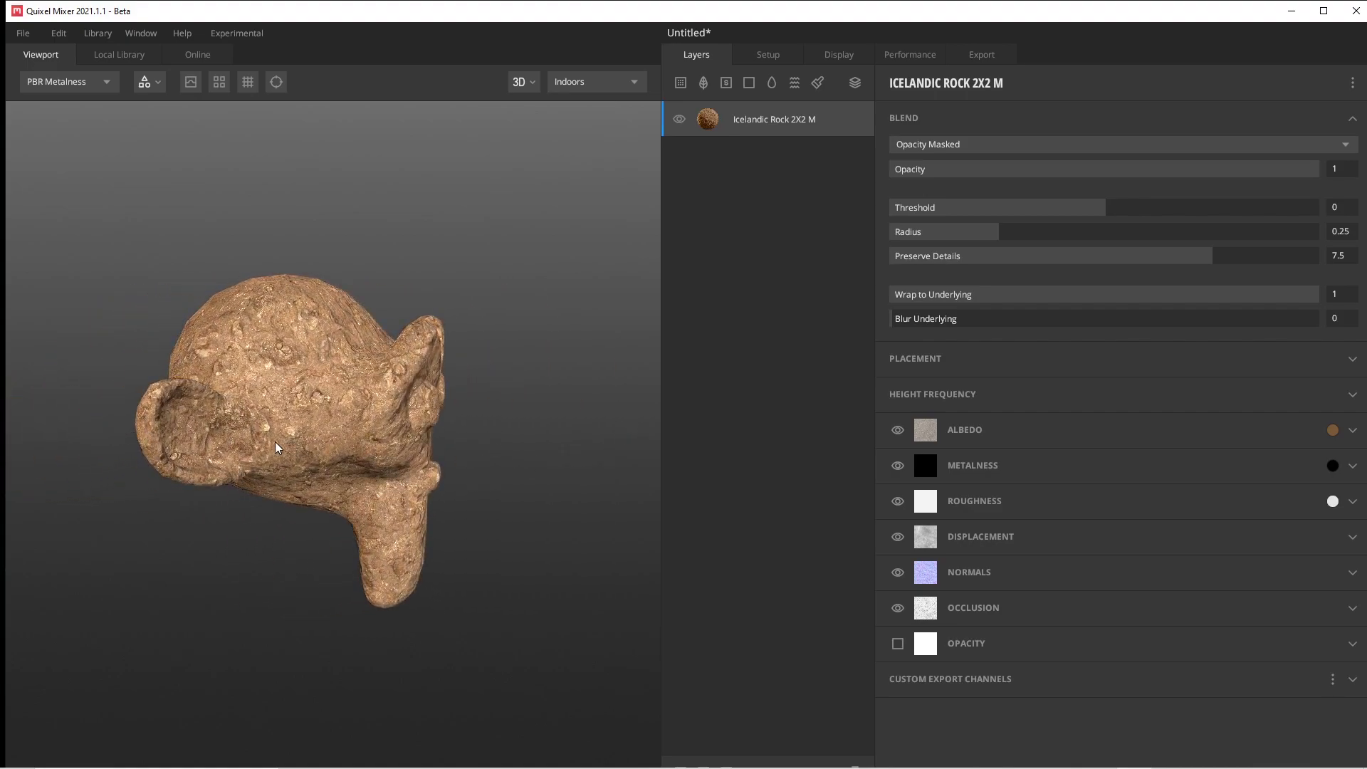
drag(453, 440, 388, 435)
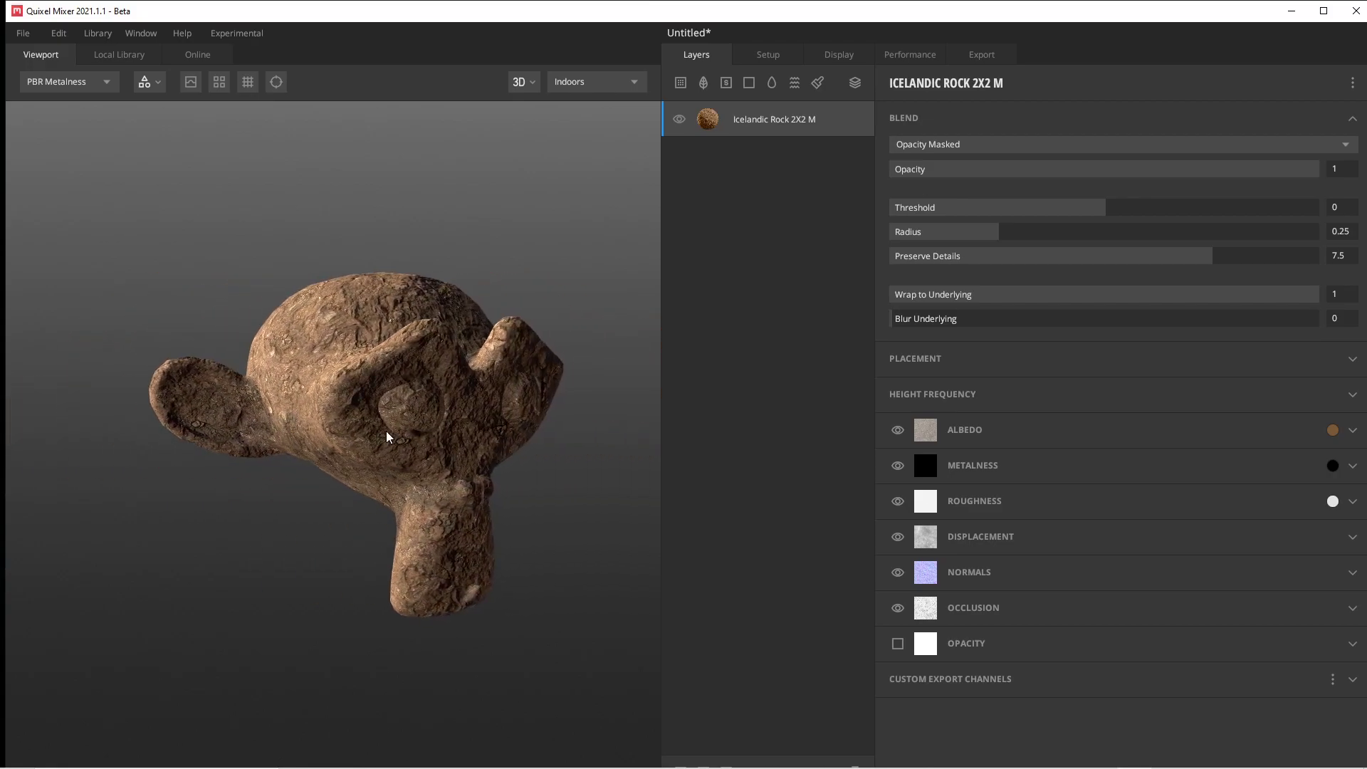
scroll(394, 429, up, 10)
scroll(278, 379, down, 10)
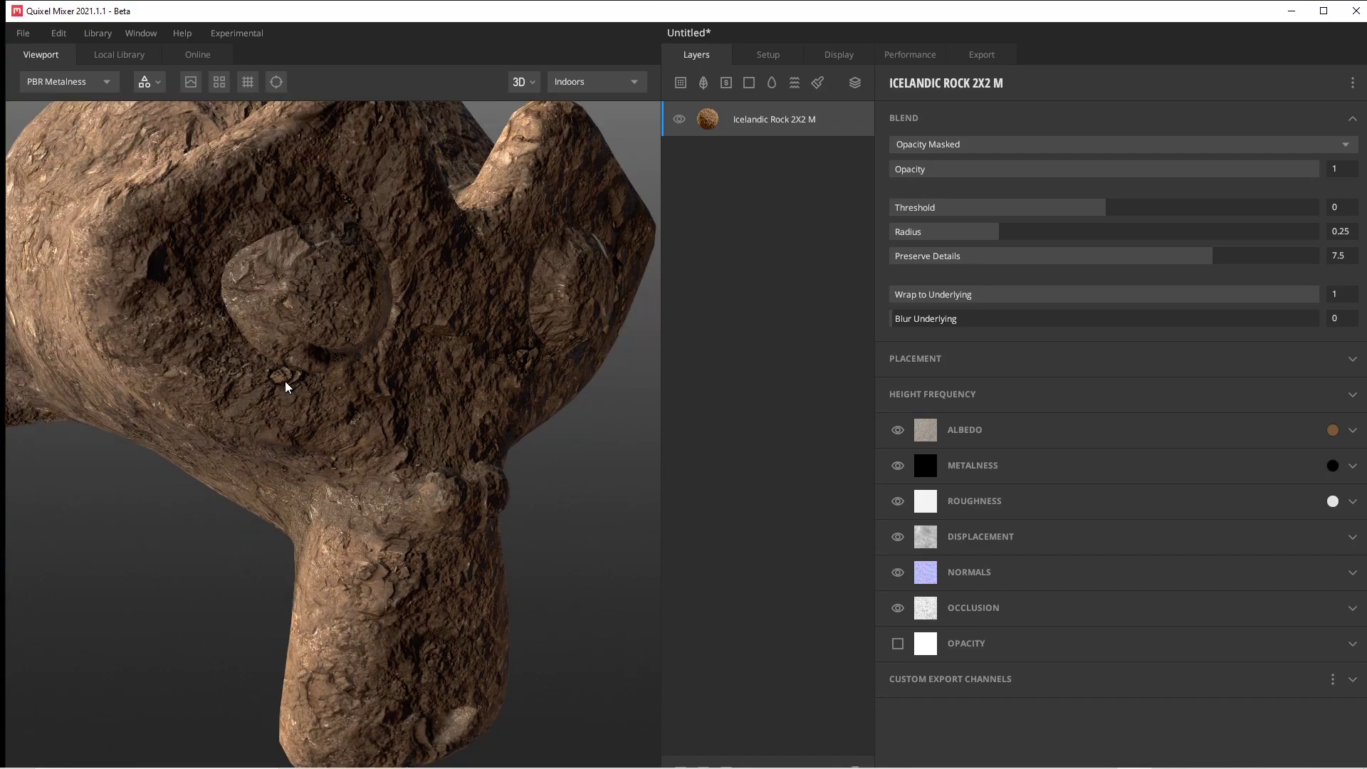
drag(272, 414, 341, 430)
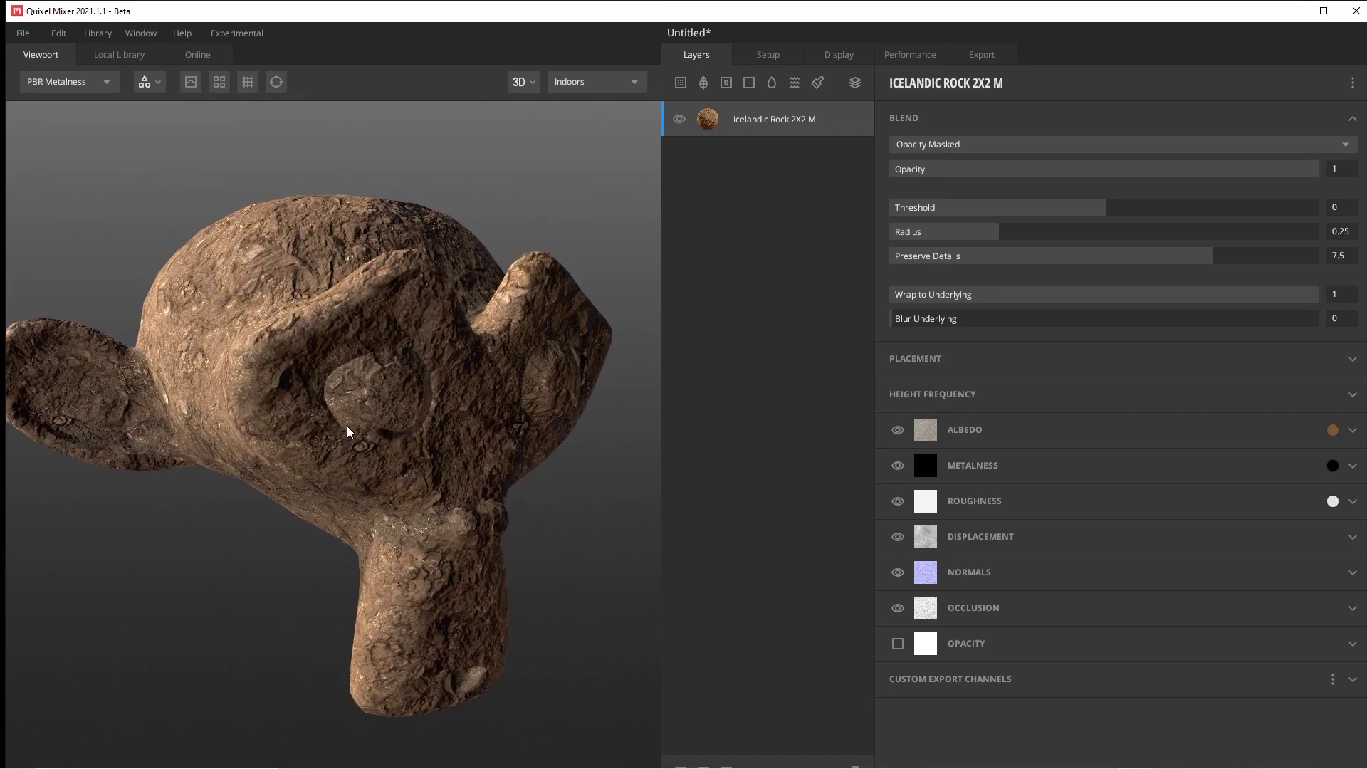
scroll(347, 426, down, 3)
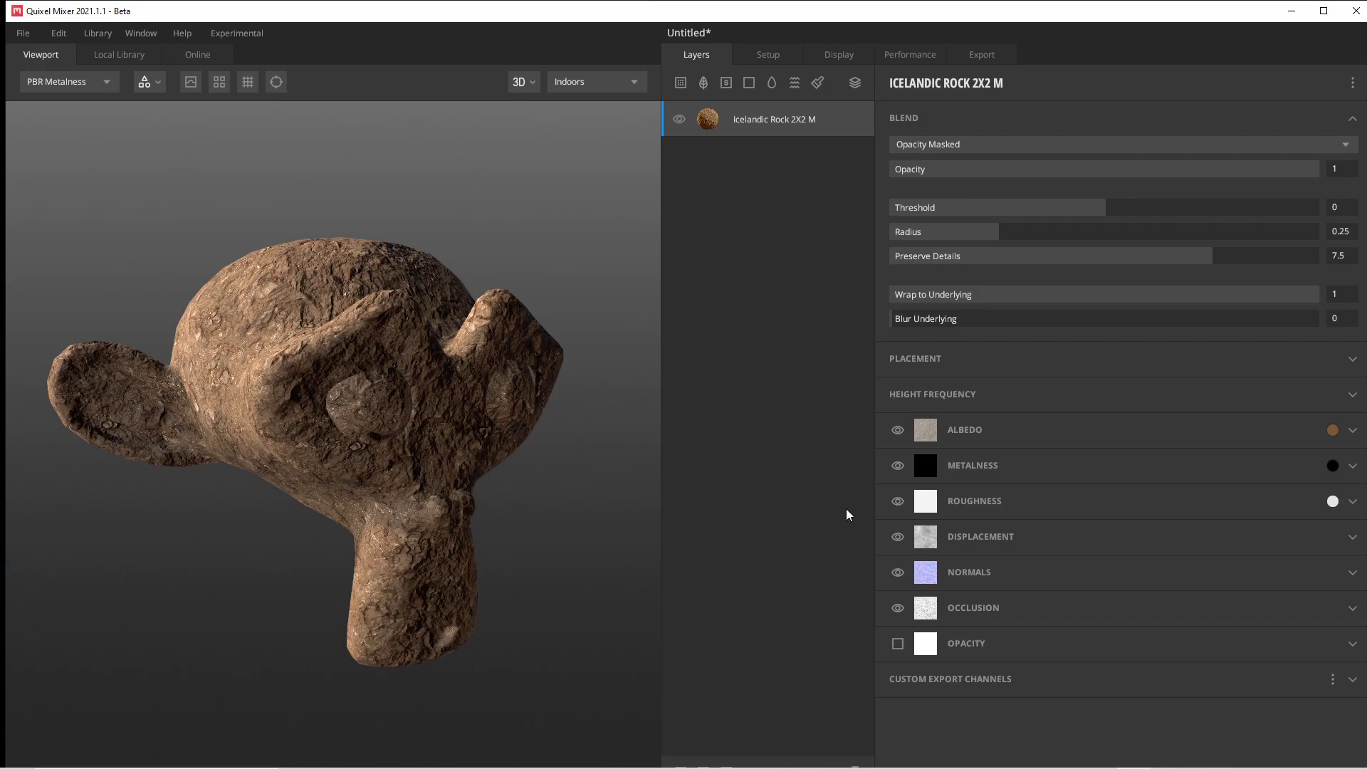
click(897, 571)
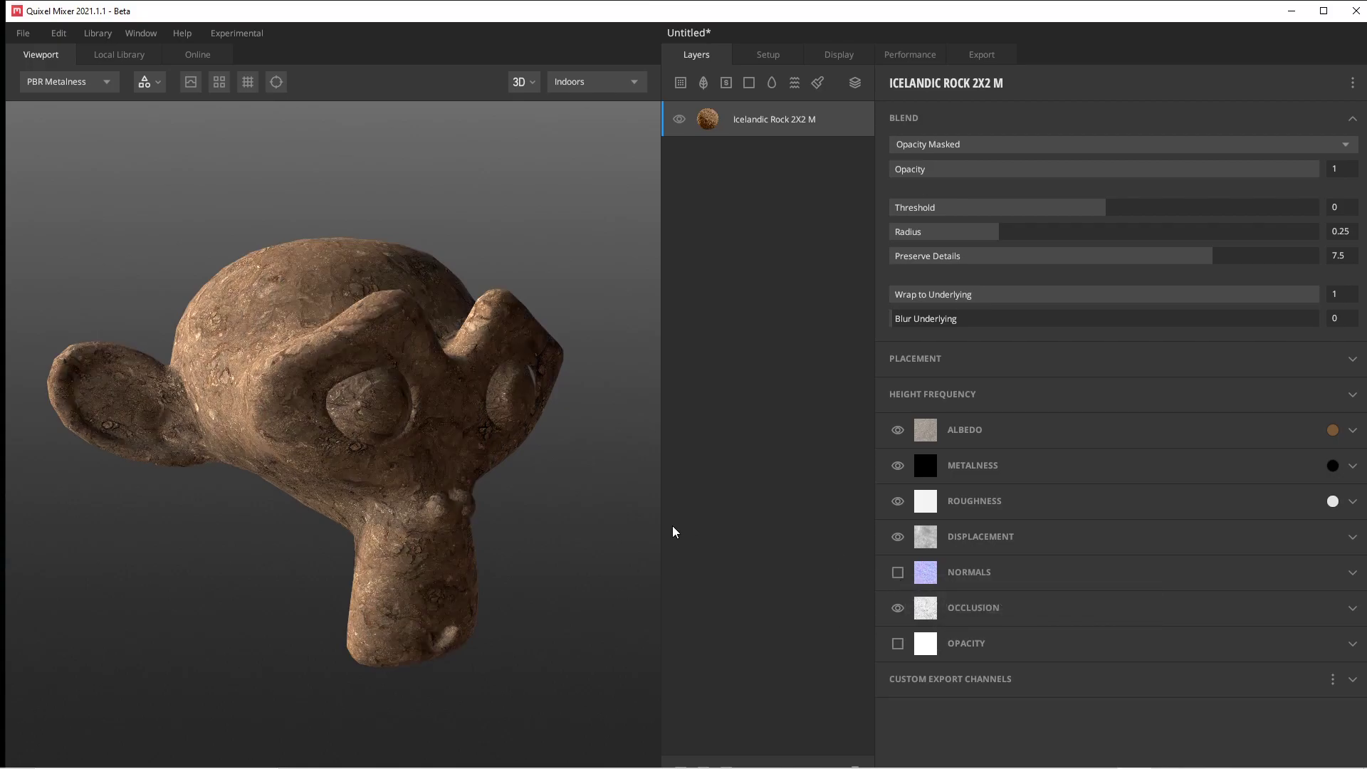